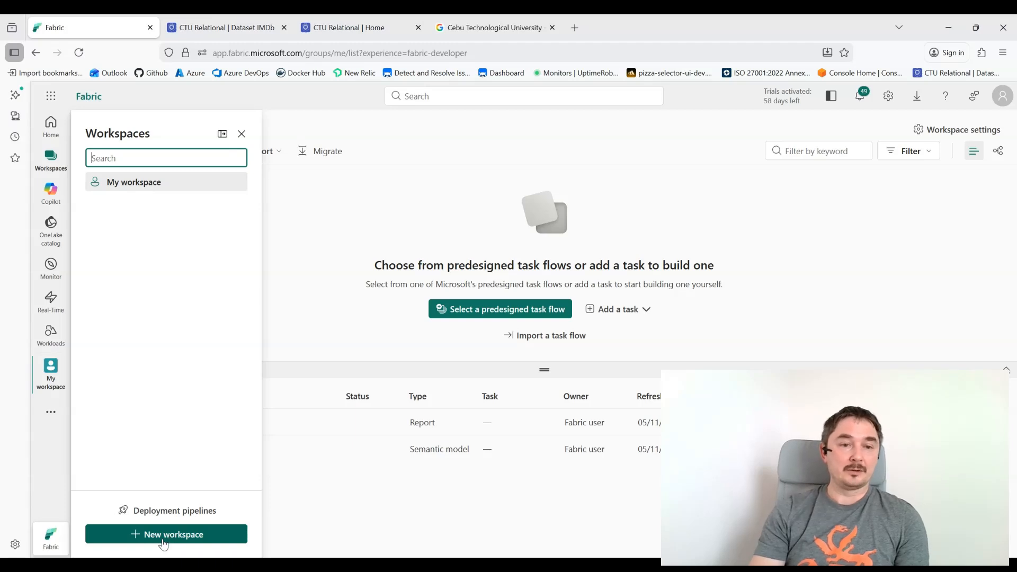
Step: Create a Trial-licensed workspace named dev and show it in the Workspaces list
{"action": "left_click", "coordinate": [169, 535]}
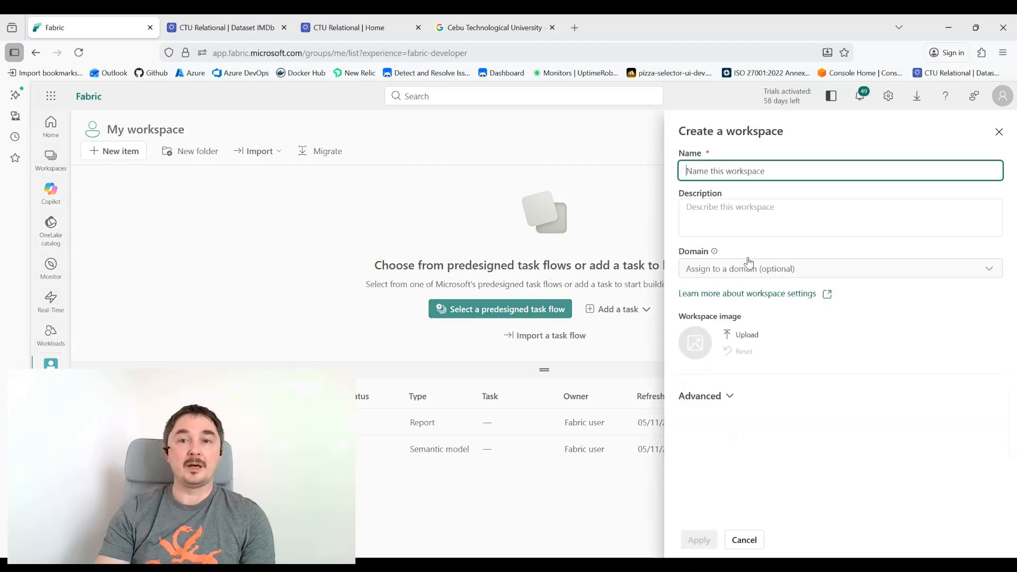
{"action": "type", "text": "dev"}
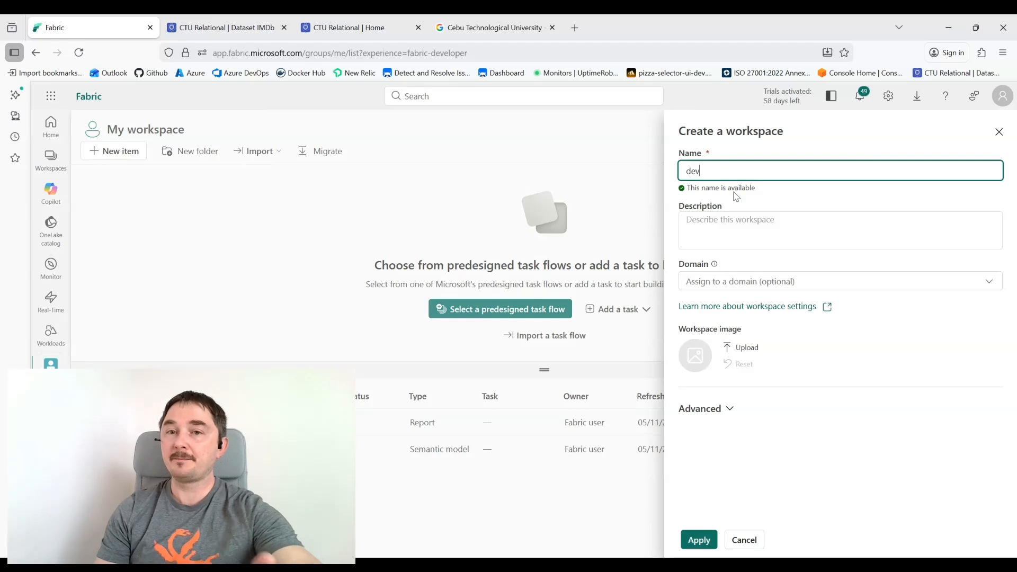
{"action": "left_click", "coordinate": [731, 414]}
{"action": "scroll", "coordinate": [748, 394], "scroll_direction": "down", "scroll_amount": 3}
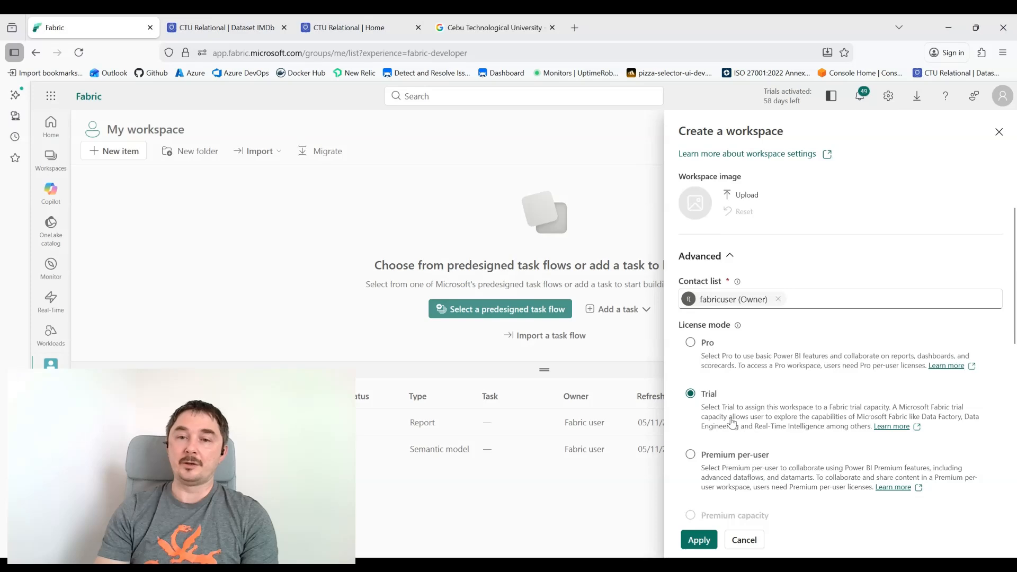
{"action": "scroll", "coordinate": [756, 412], "scroll_direction": "down", "scroll_amount": 3}
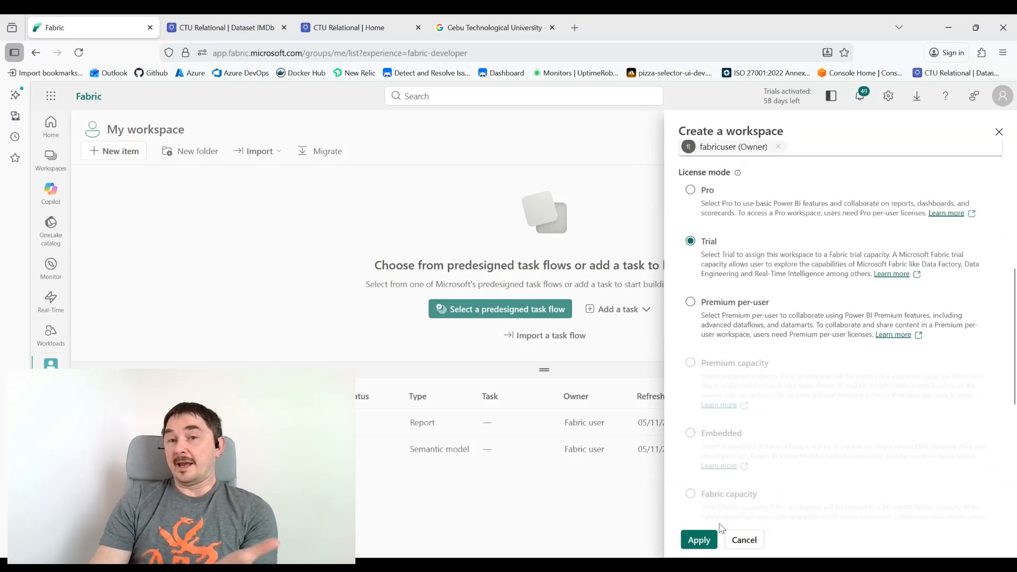
{"action": "left_click", "coordinate": [692, 545]}
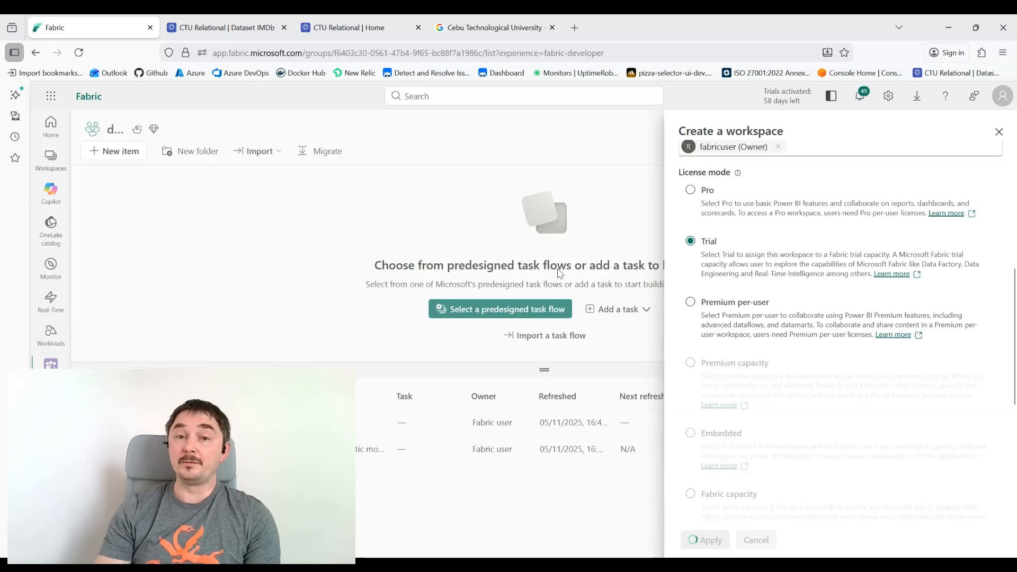
{"action": "left_click", "coordinate": [999, 134]}
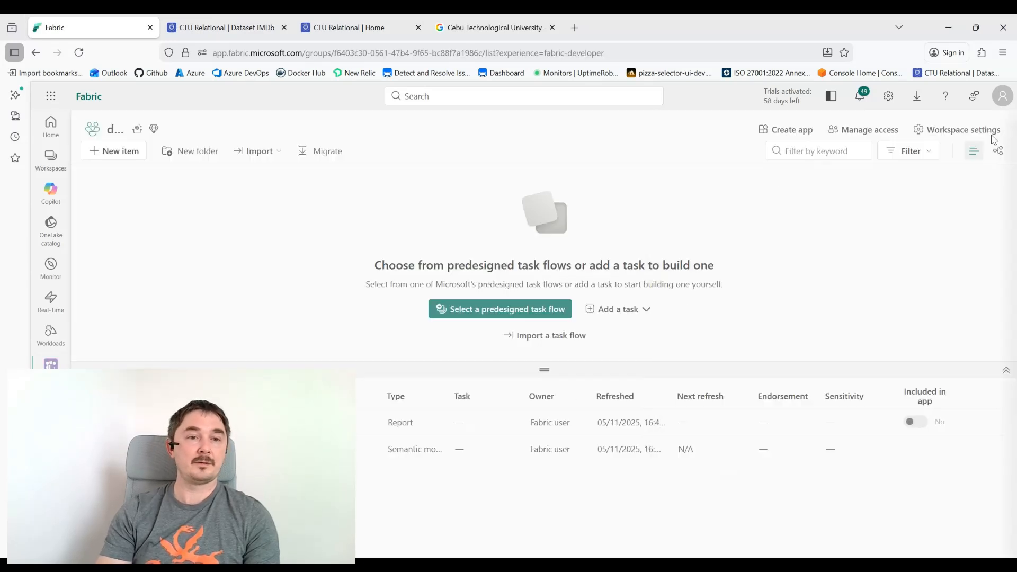
{"action": "left_click", "coordinate": [51, 159]}
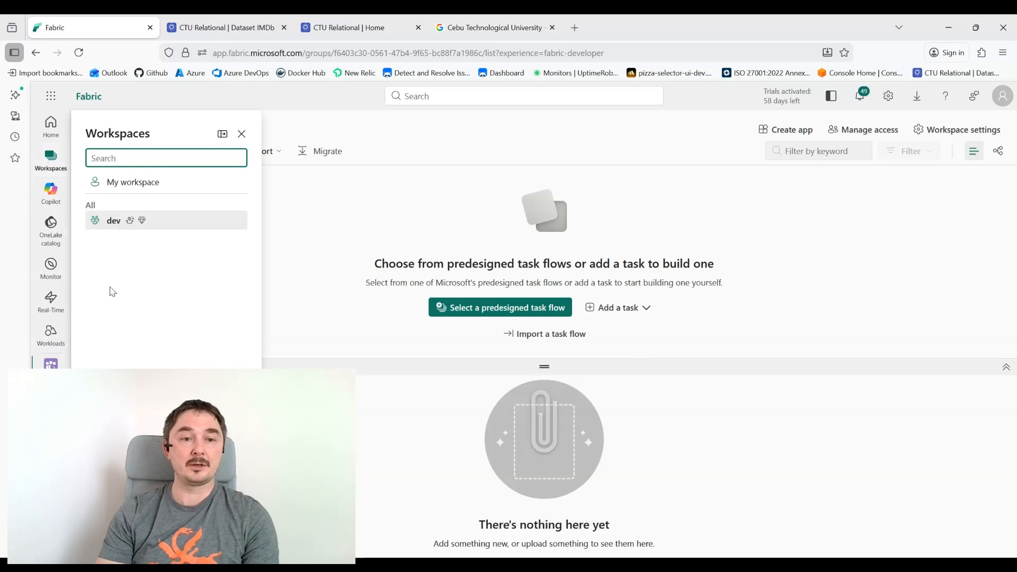
Step: Create a Trial-licence workspace called qa, then open the Workspaces list to go back to dev
{"action": "left_click", "coordinate": [166, 540]}
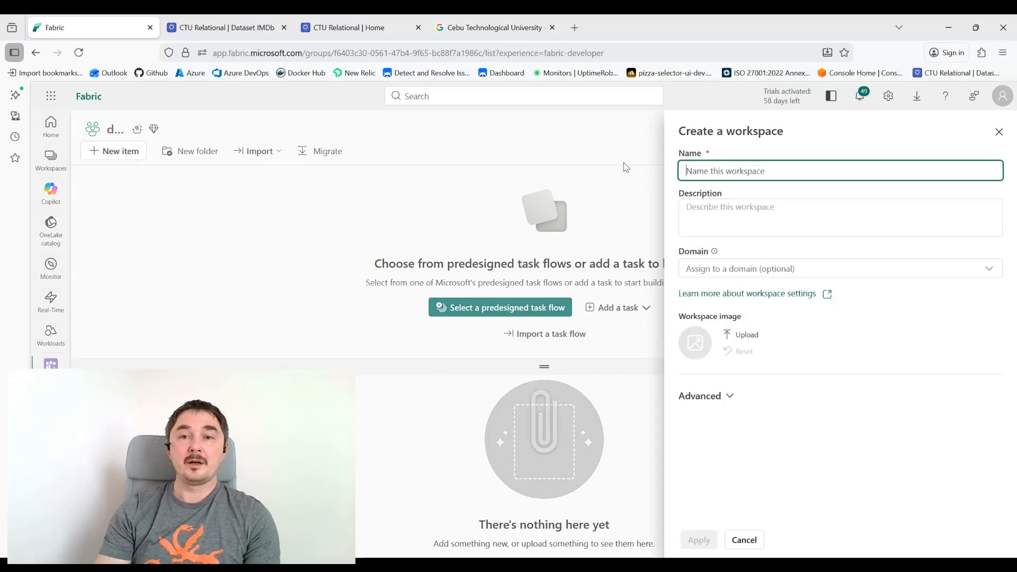
{"action": "type", "text": "qa"}
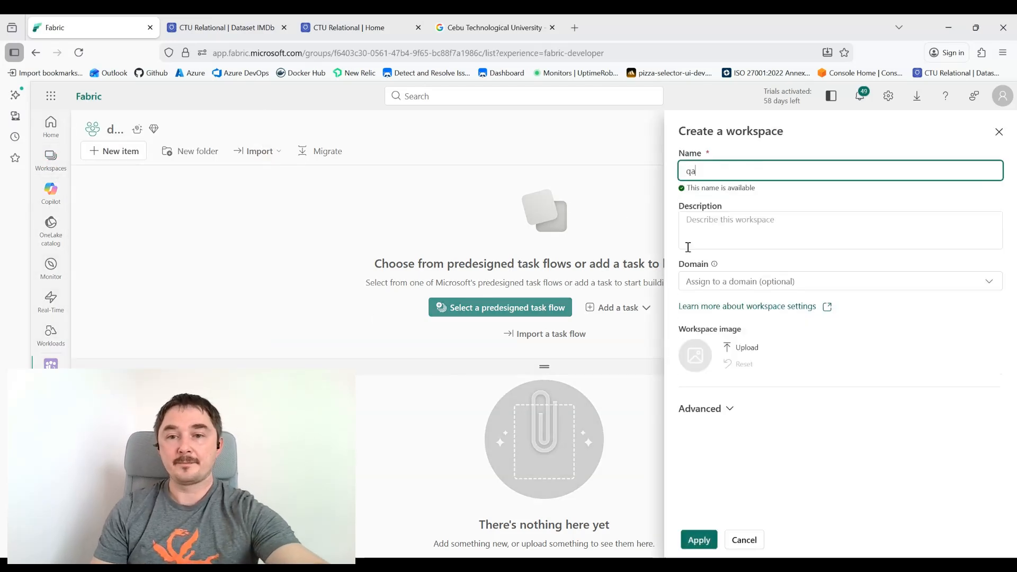
{"action": "left_click", "coordinate": [730, 410]}
{"action": "scroll", "coordinate": [739, 461], "scroll_direction": "down", "scroll_amount": 3}
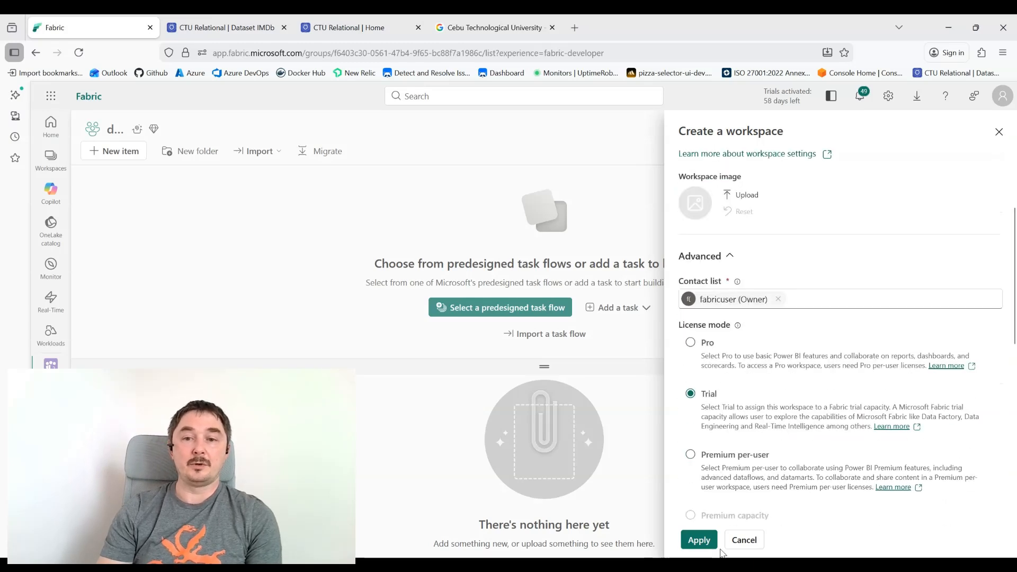
{"action": "left_click", "coordinate": [699, 542]}
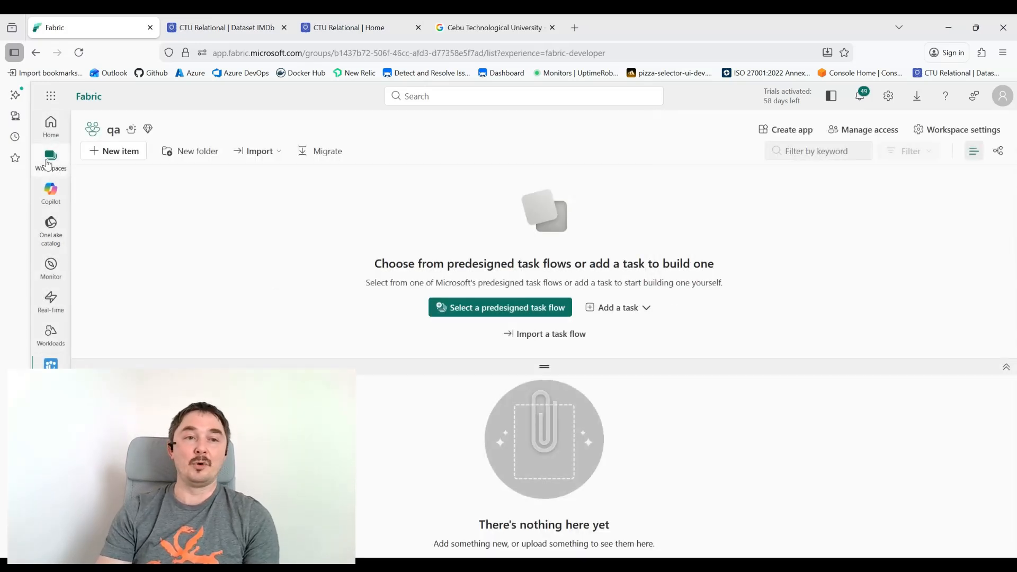
{"action": "left_click", "coordinate": [48, 162]}
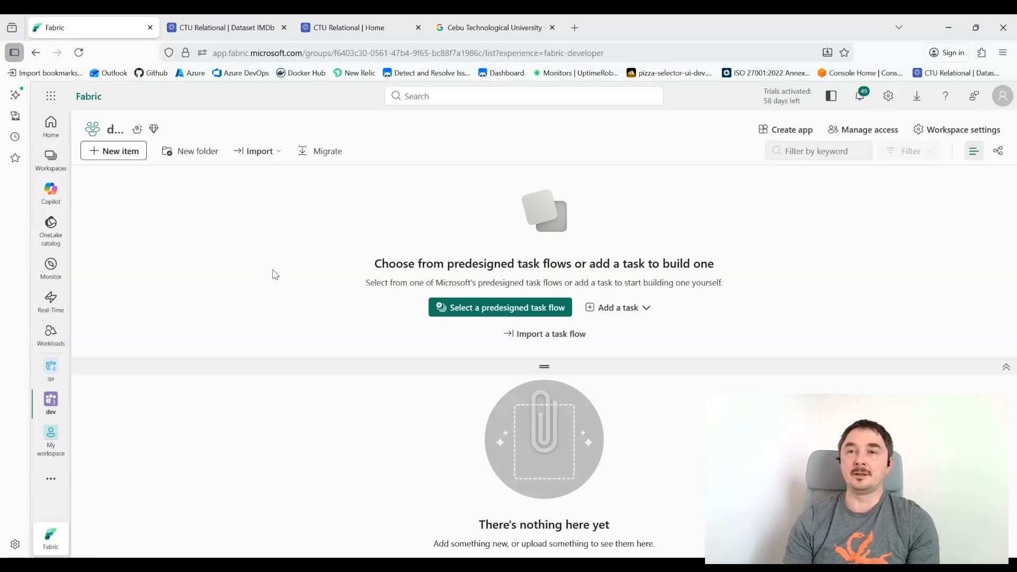
Step: Create a new Lakehouse item named lh_bronze in the dev workspace
{"action": "left_click", "coordinate": [109, 151]}
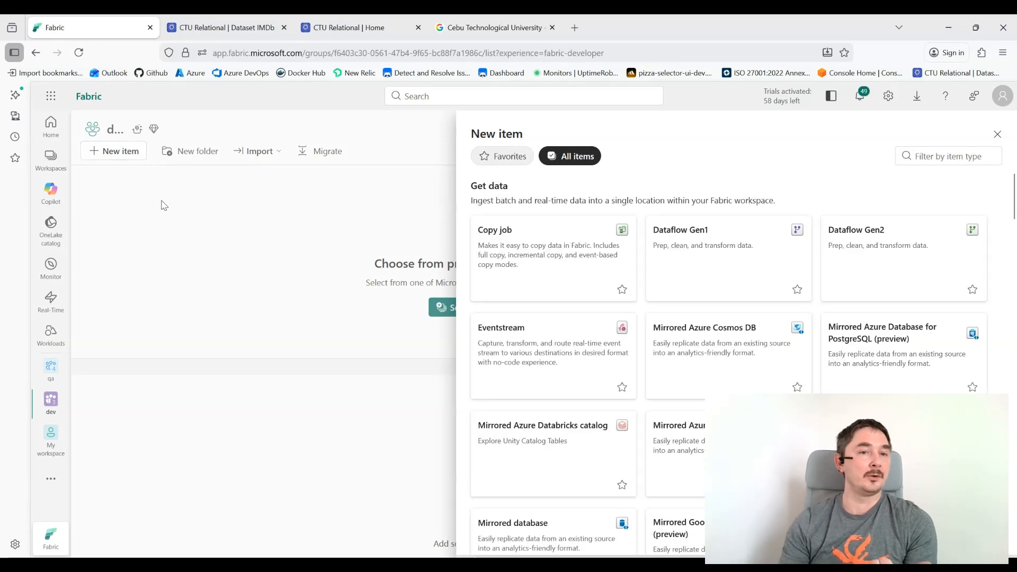
{"action": "left_click", "coordinate": [936, 158]}
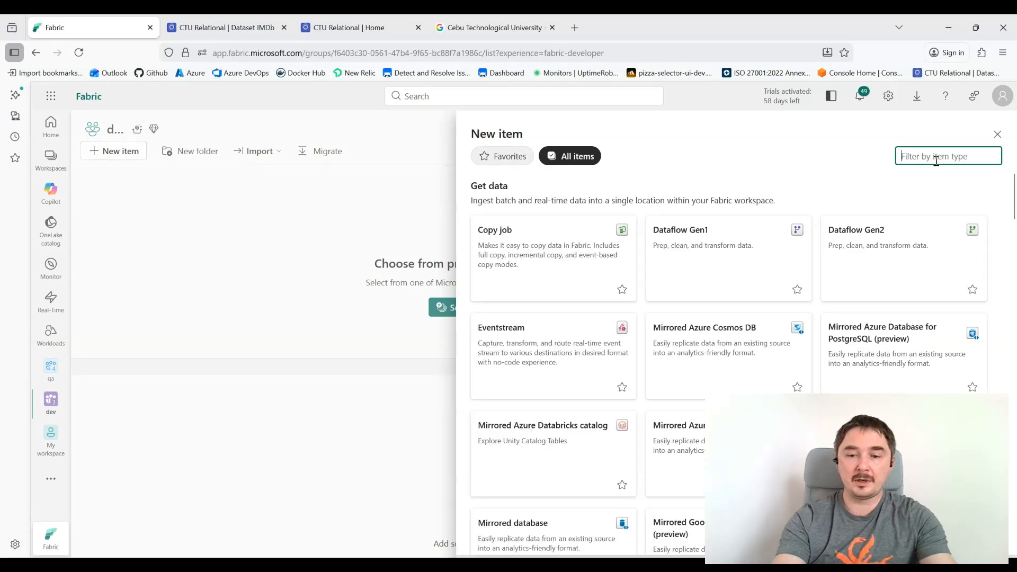
{"action": "type", "text": "lkeh"}
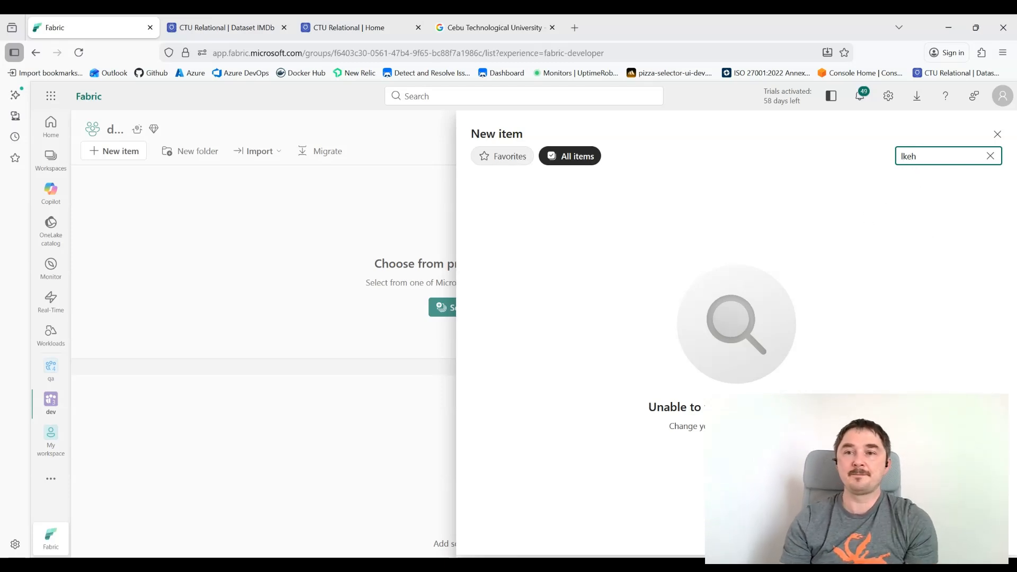
{"action": "type", "text": "a"}
{"action": "left_click", "coordinate": [502, 259]}
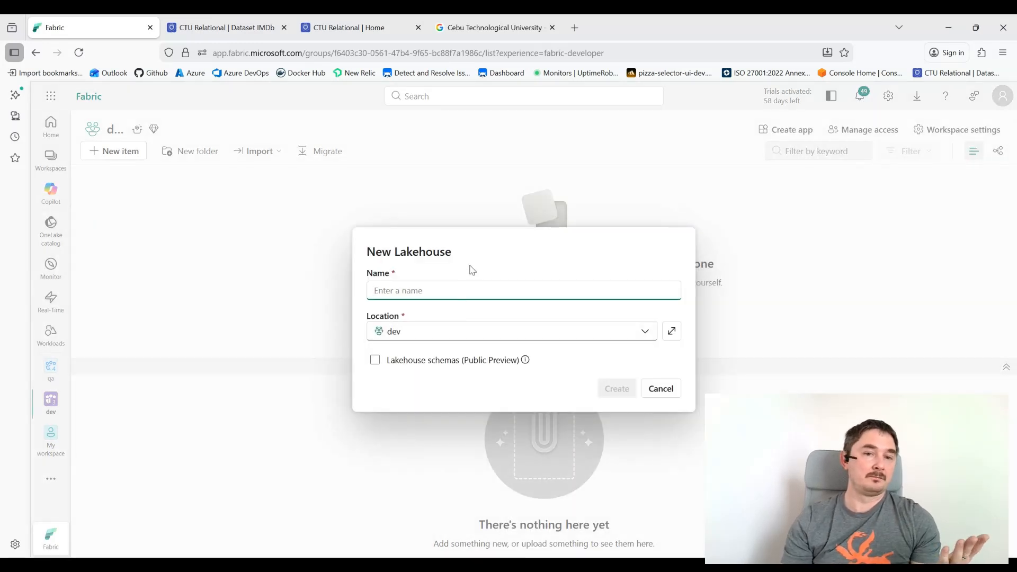
{"action": "type", "text": "lh"}
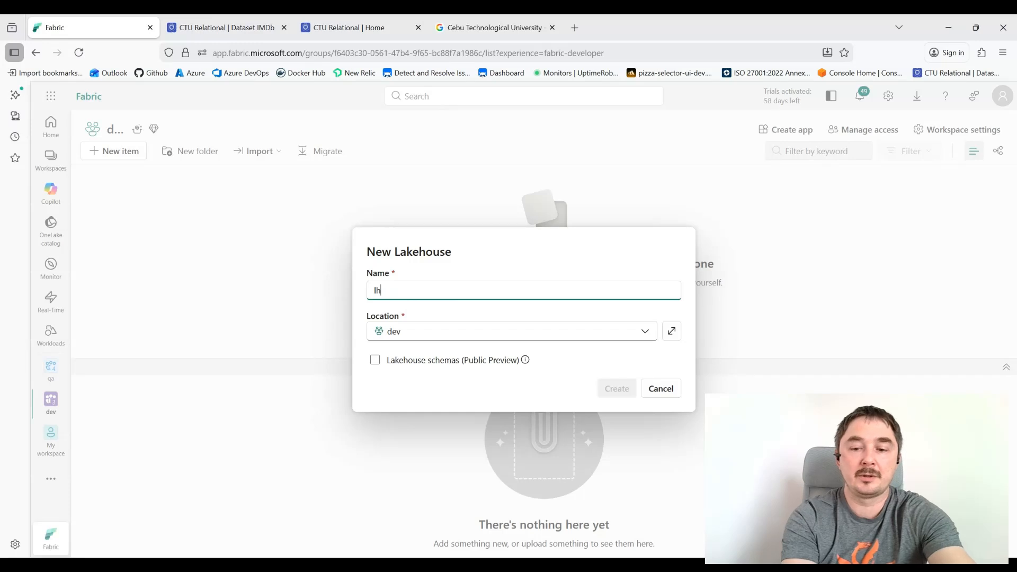
{"action": "type", "text": "_bron"}
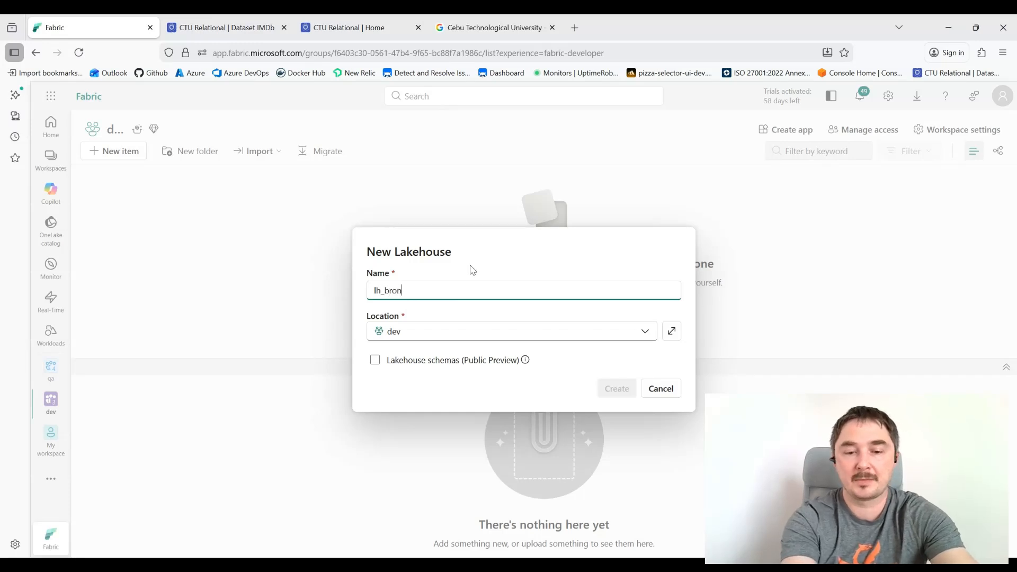
{"action": "type", "text": "ze"}
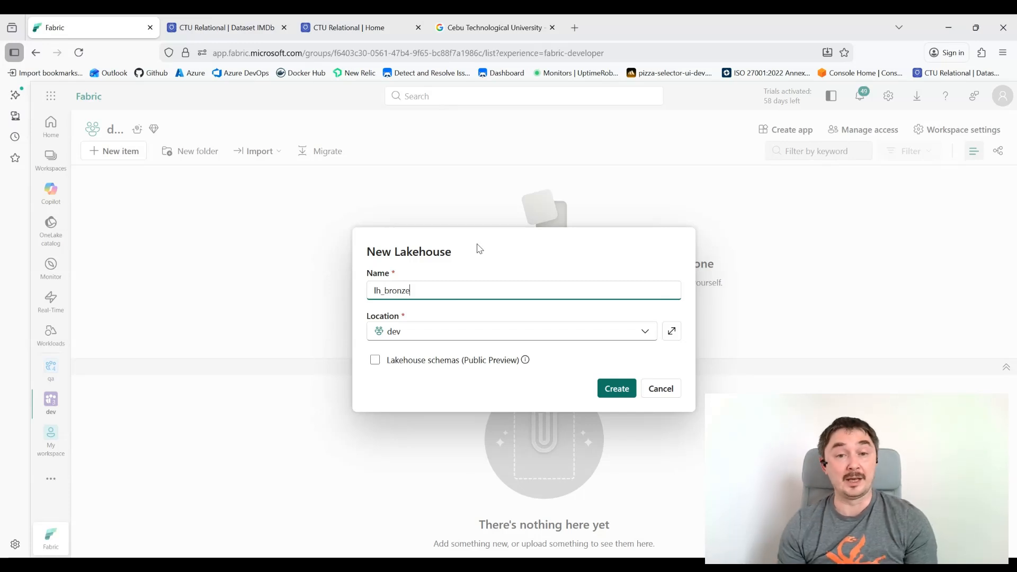
{"action": "double_click", "coordinate": [386, 292]}
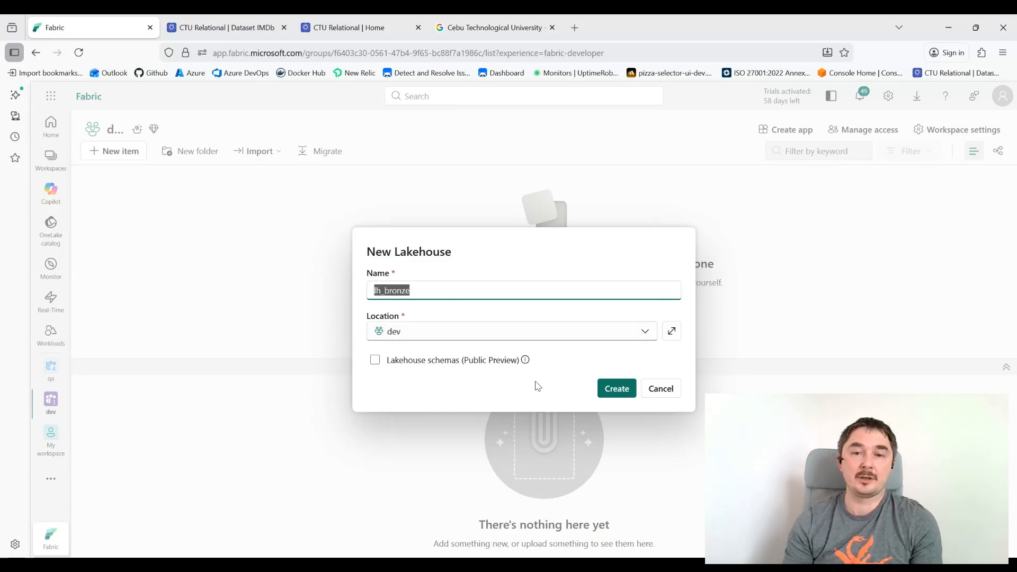
{"action": "left_click", "coordinate": [625, 393]}
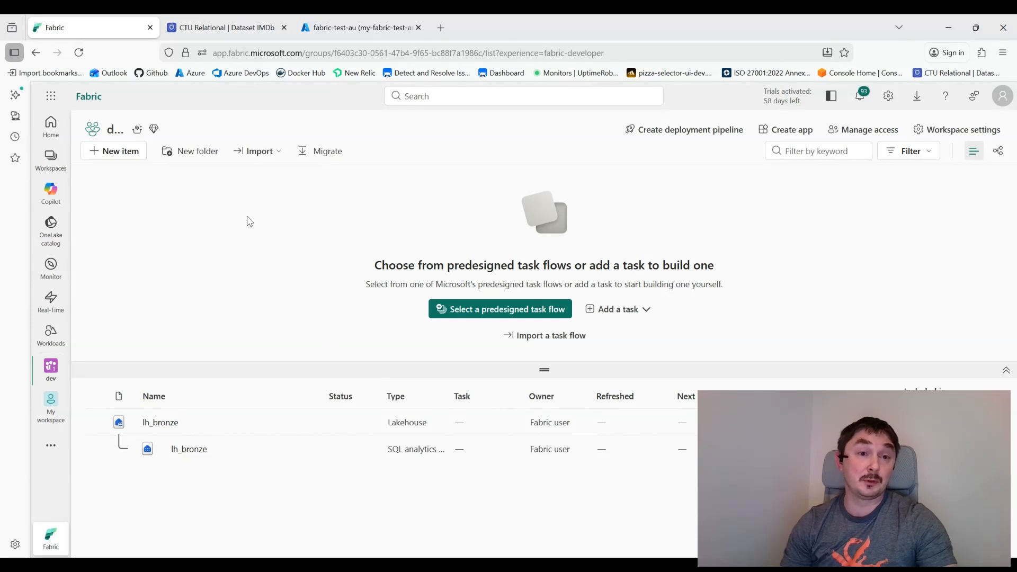
Step: Create a new Pipeline item named pl_raw_to_gold_rush and open it
{"action": "left_click", "coordinate": [124, 153]}
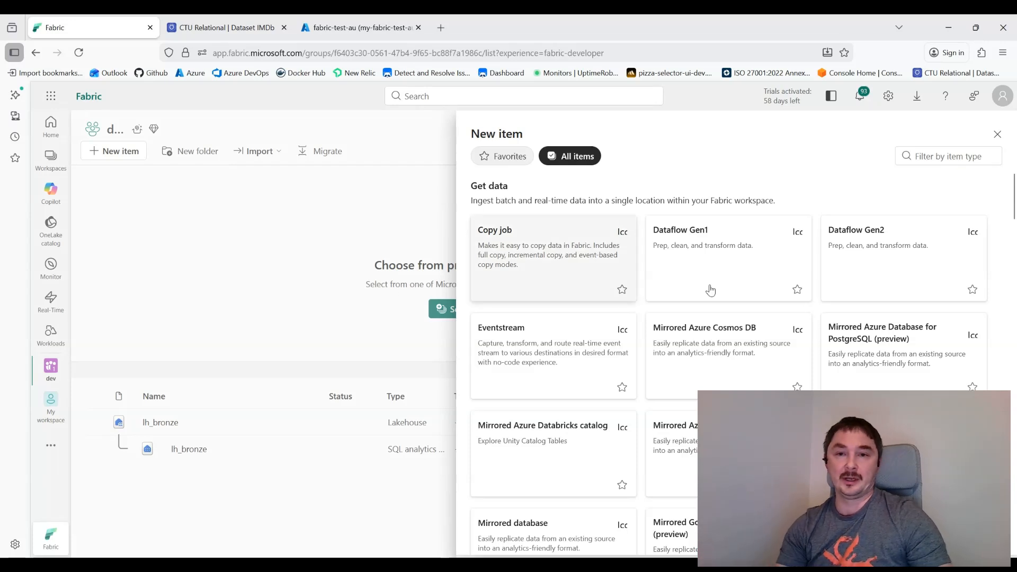
{"action": "left_click", "coordinate": [975, 162]}
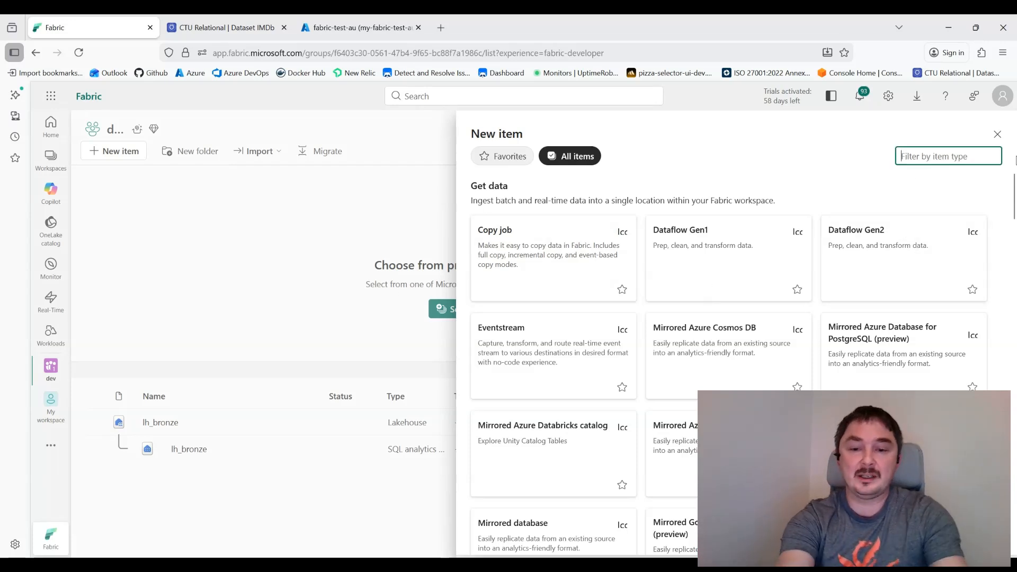
{"action": "type", "text": "pipe"}
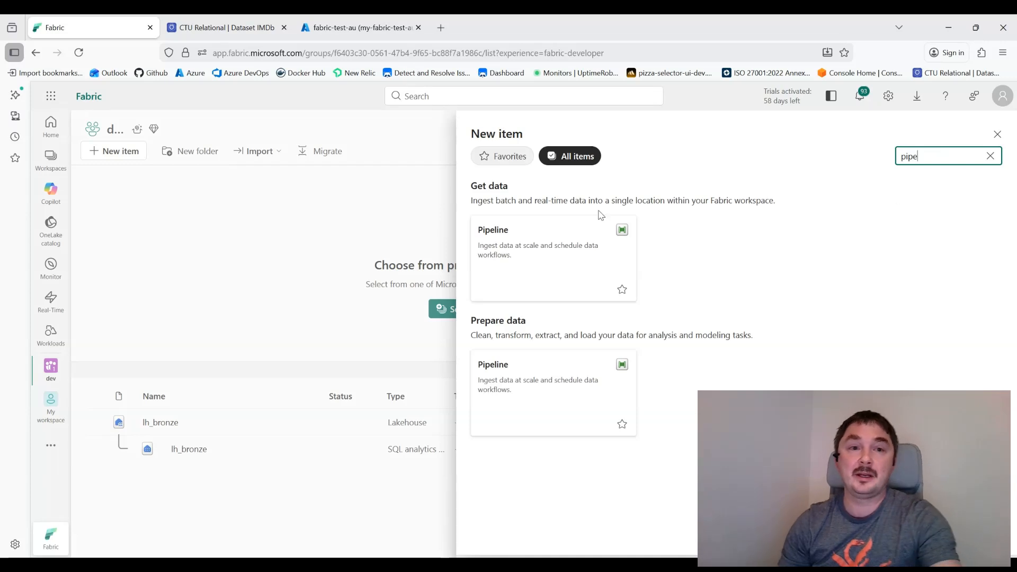
{"action": "left_click", "coordinate": [522, 274]}
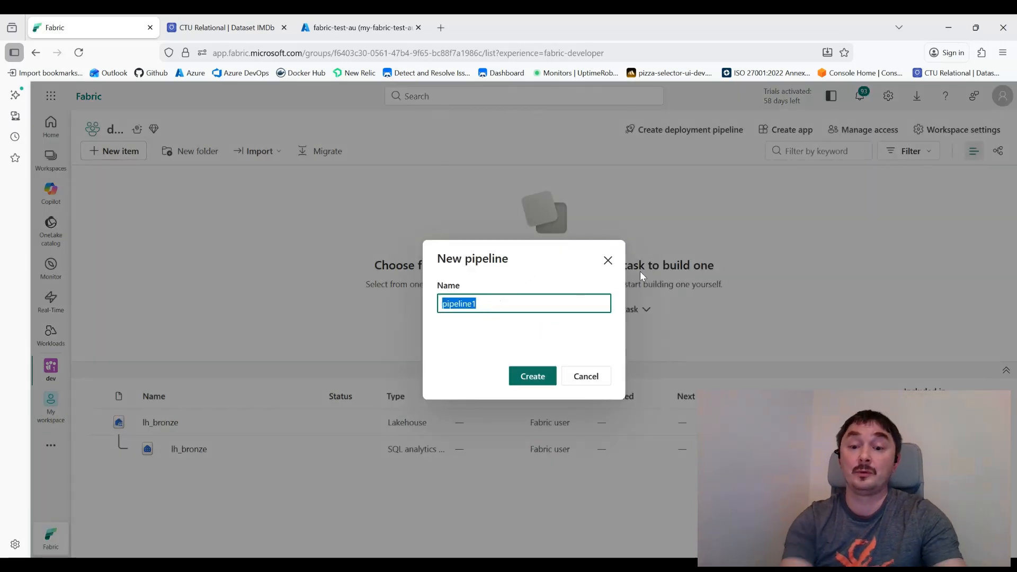
{"action": "type", "text": "pl_raw_to_gold_rush"}
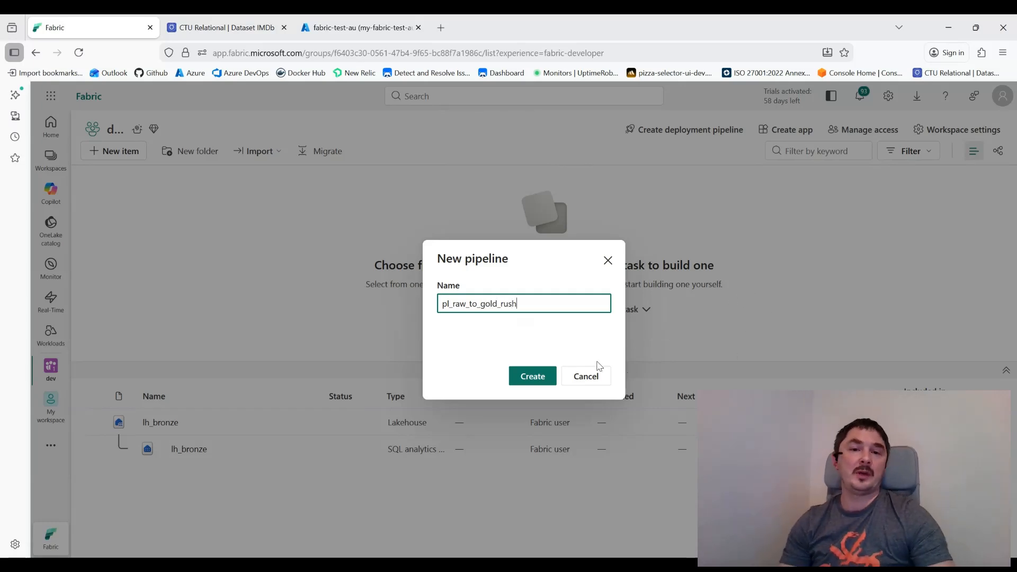
{"action": "left_click", "coordinate": [531, 375]}
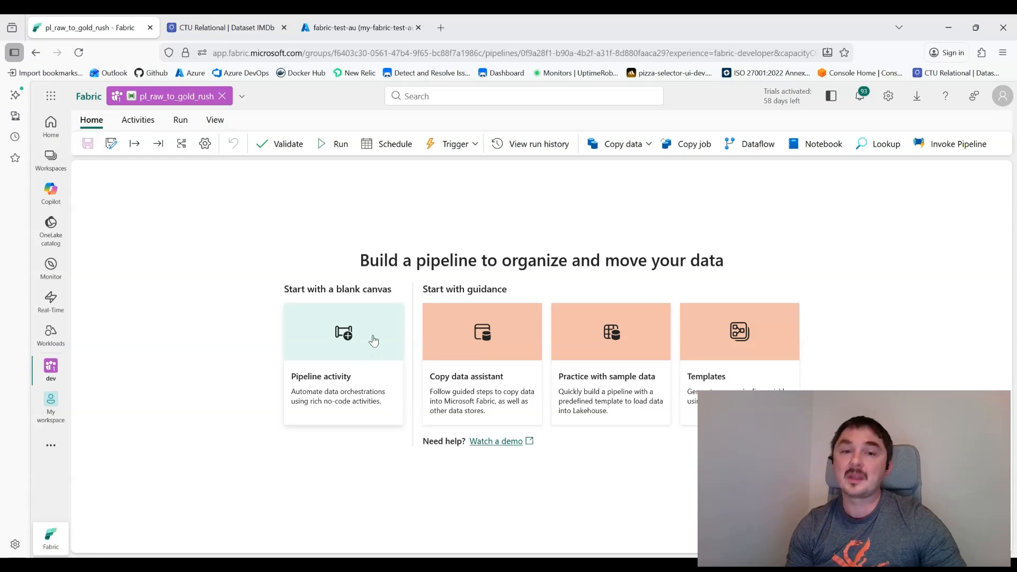
Step: Add a centred Copy data activity to the blank pipeline, show its Source settings, then view the IMDb page
{"action": "left_click", "coordinate": [369, 333]}
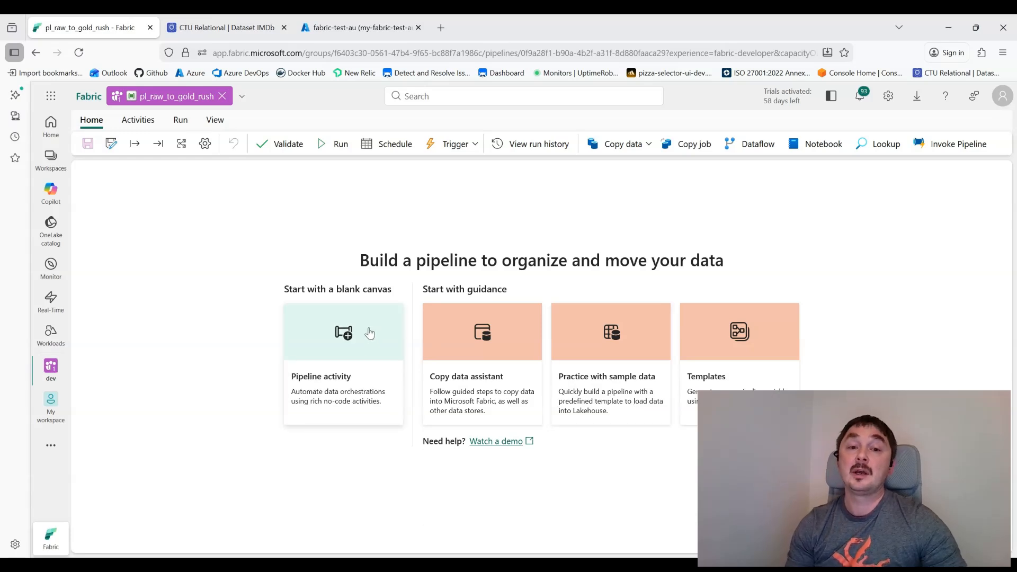
{"action": "left_click", "coordinate": [469, 360]}
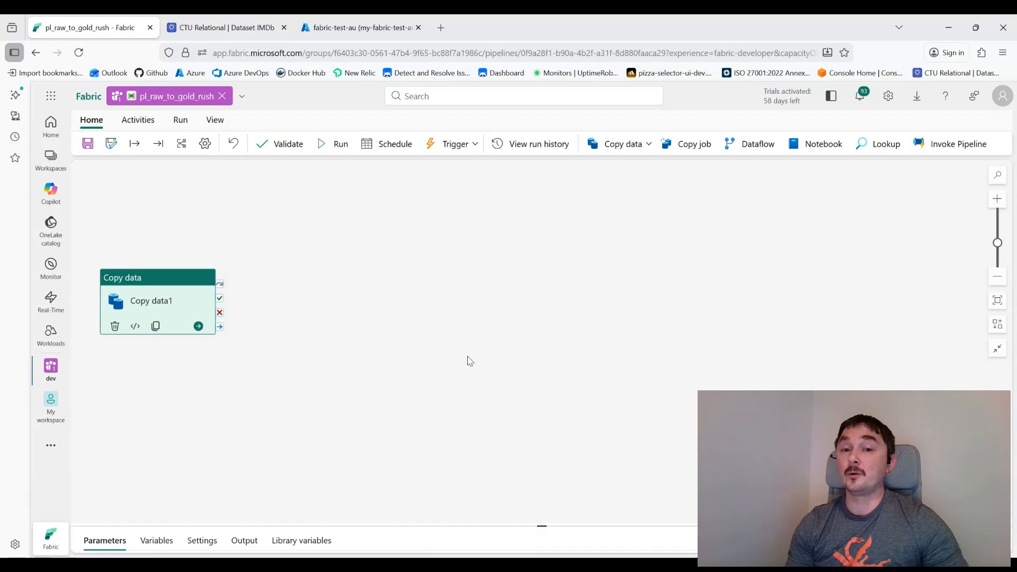
{"action": "left_click_drag", "start_coordinate": [146, 283], "coordinate": [386, 243]}
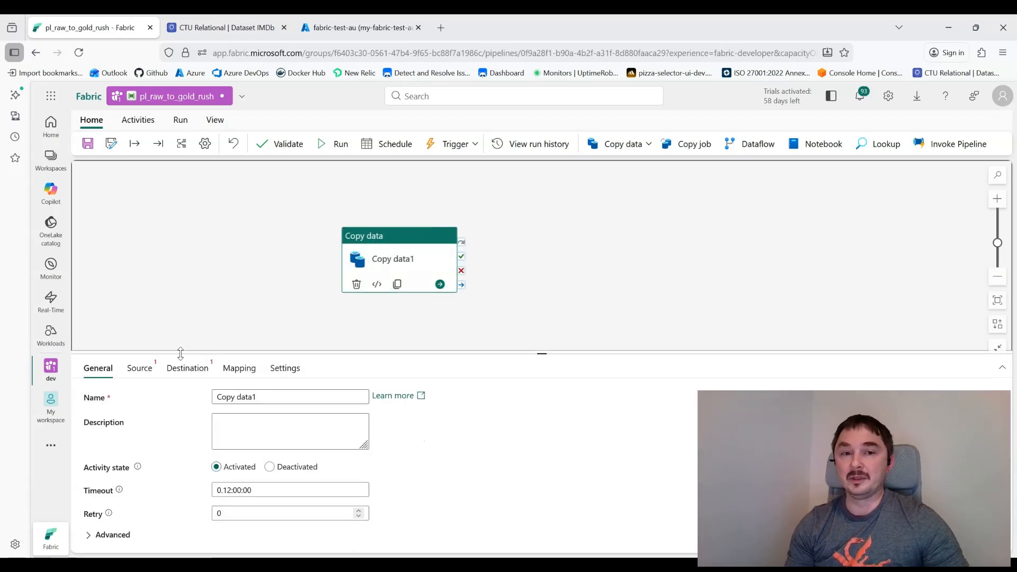
{"action": "left_click", "coordinate": [140, 368]}
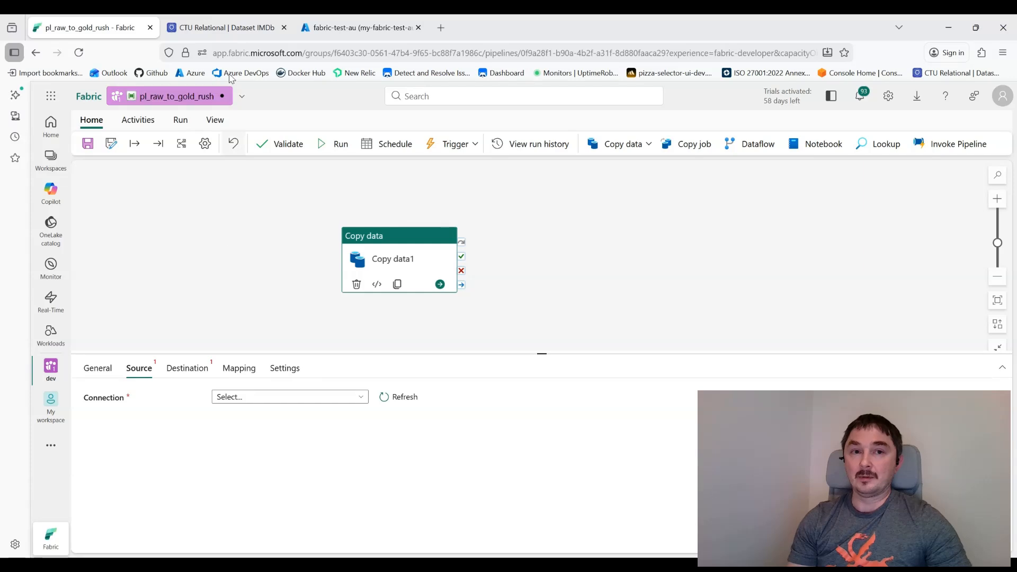
{"action": "left_click", "coordinate": [241, 33]}
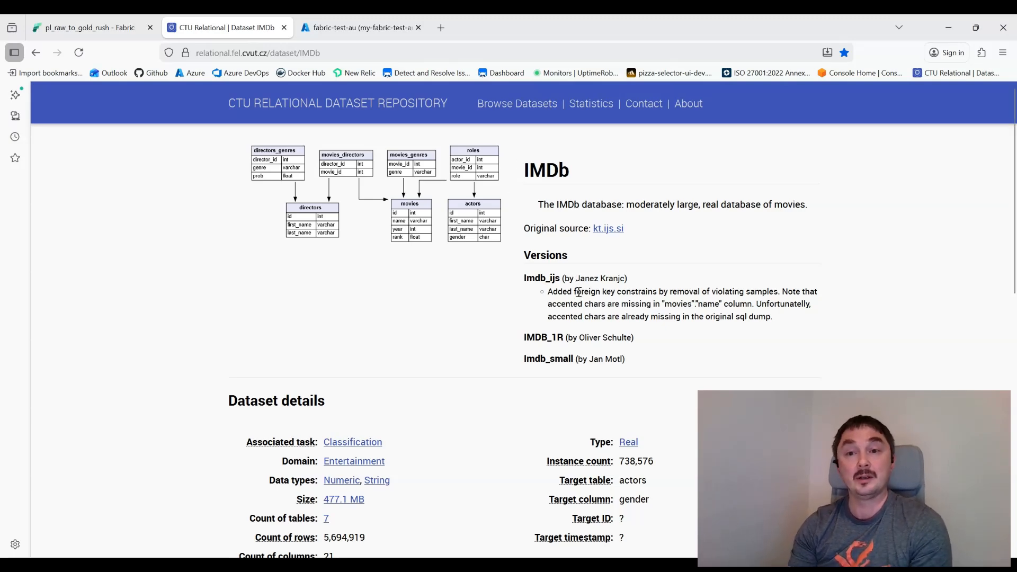
Step: Look up the fabric-test-au database's server name in Azure, then return to the pipeline
{"action": "left_click", "coordinate": [358, 28]}
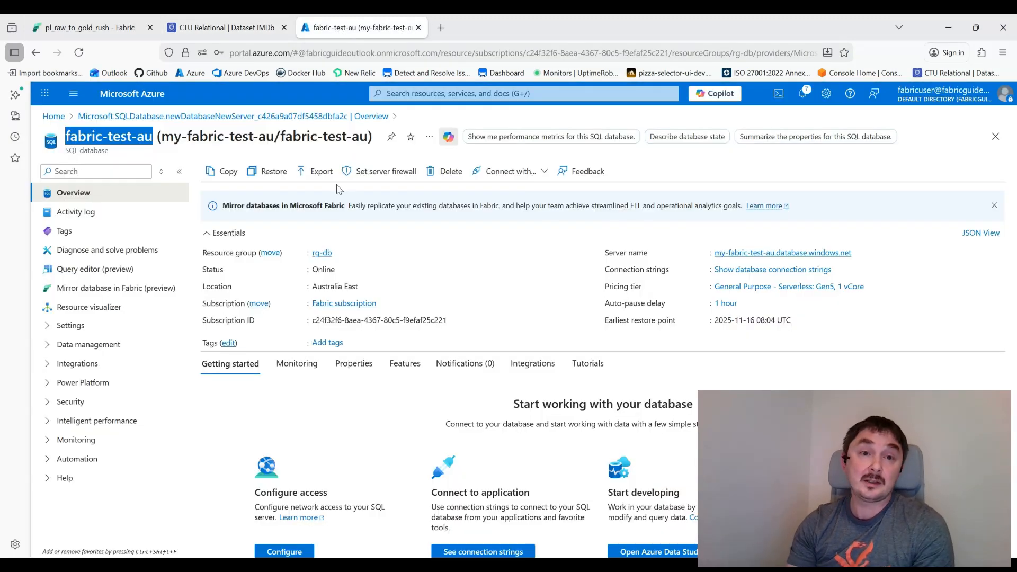
{"action": "left_click", "coordinate": [181, 136]}
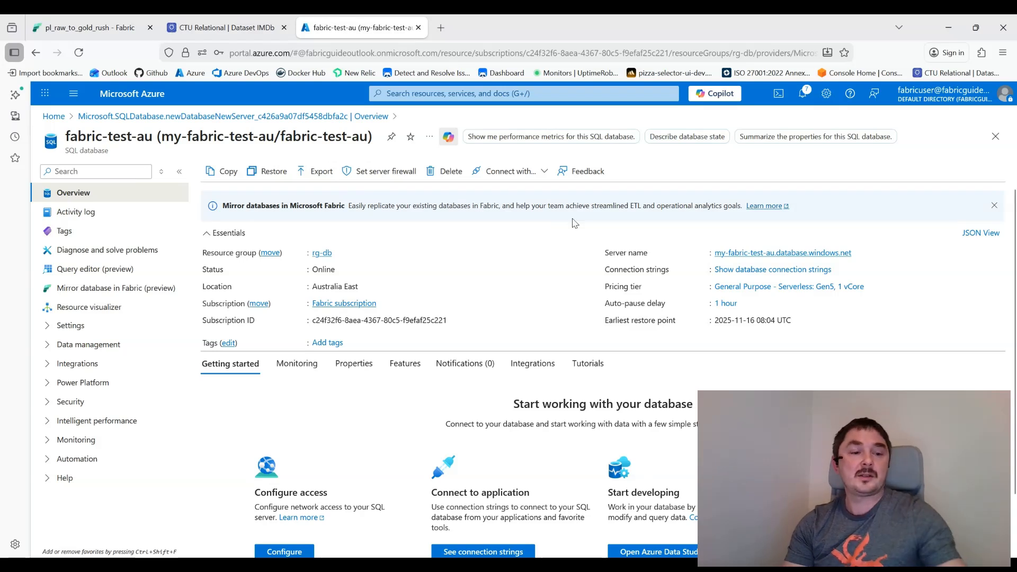
{"action": "mouse_move", "coordinate": [858, 254]}
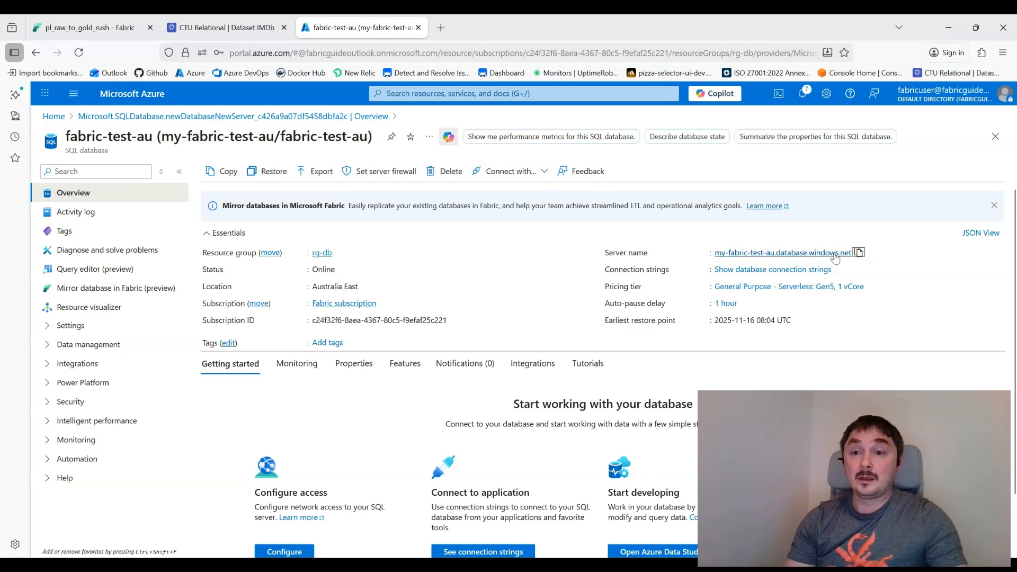
{"action": "left_click", "coordinate": [74, 31]}
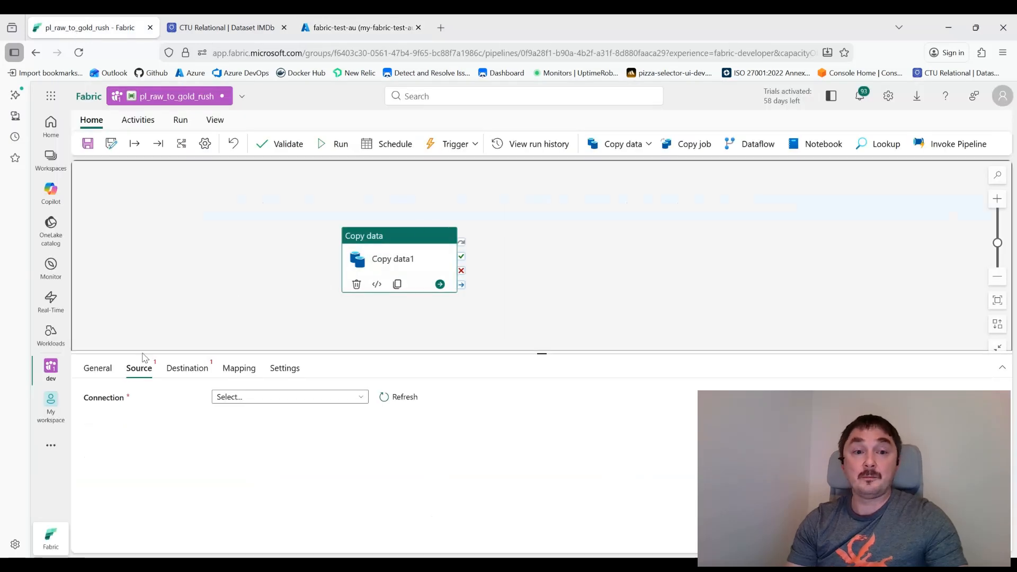
Step: Choose Azure SQL database as the Copy data source connection type
{"action": "left_click", "coordinate": [273, 398]}
{"action": "left_click", "coordinate": [262, 459]}
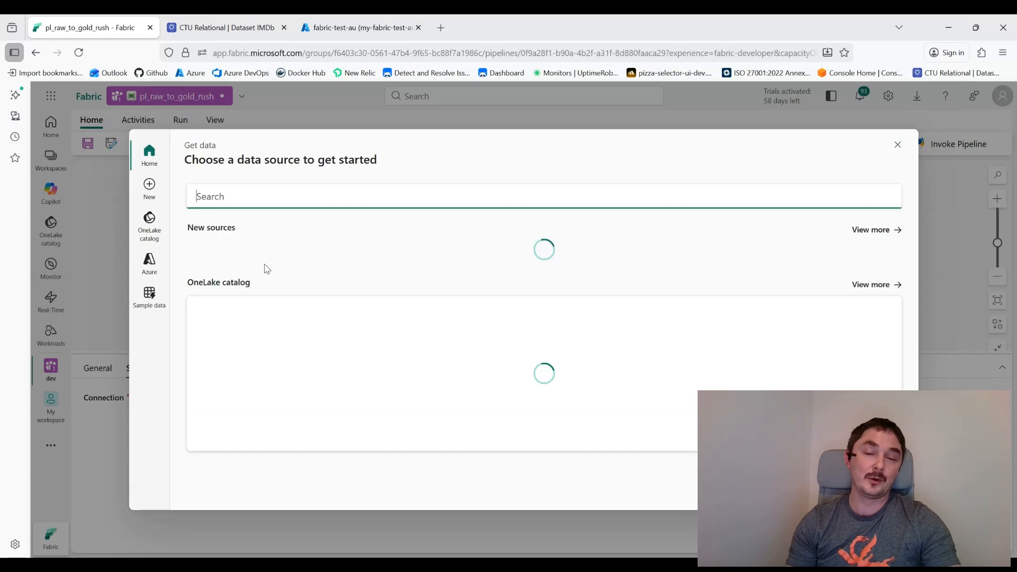
{"action": "left_click", "coordinate": [151, 300]}
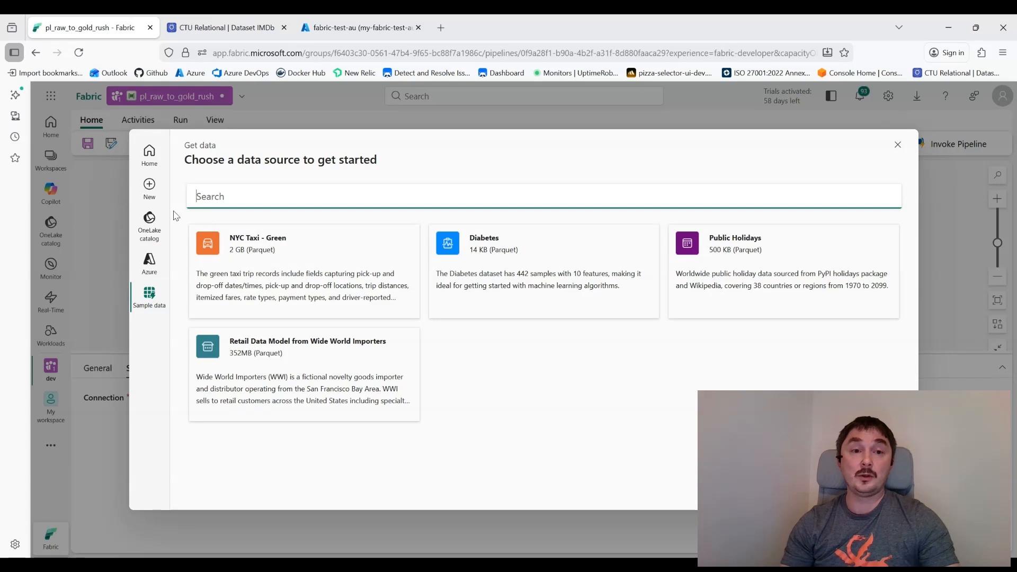
{"action": "left_click", "coordinate": [149, 155]}
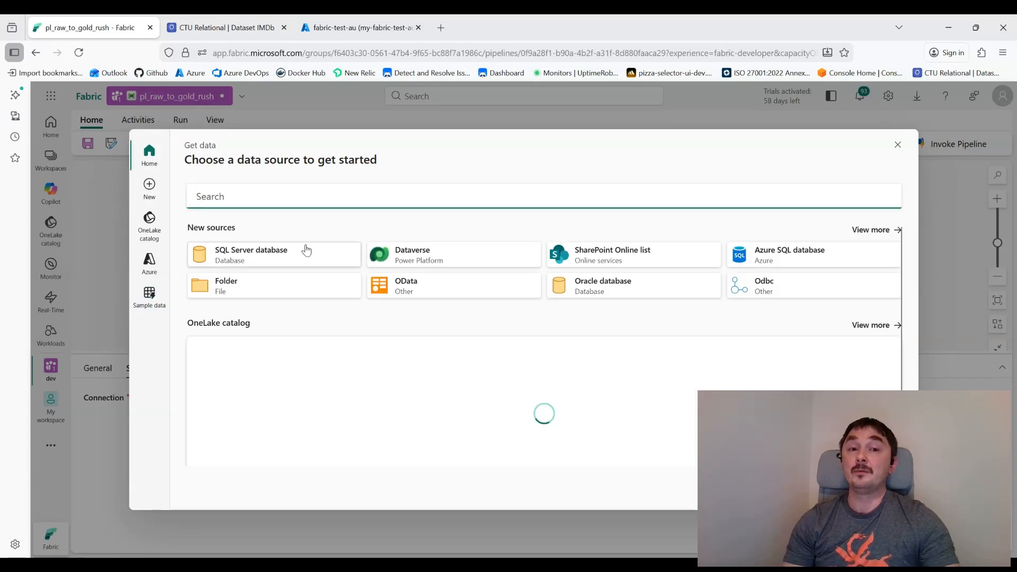
{"action": "left_click", "coordinate": [785, 261]}
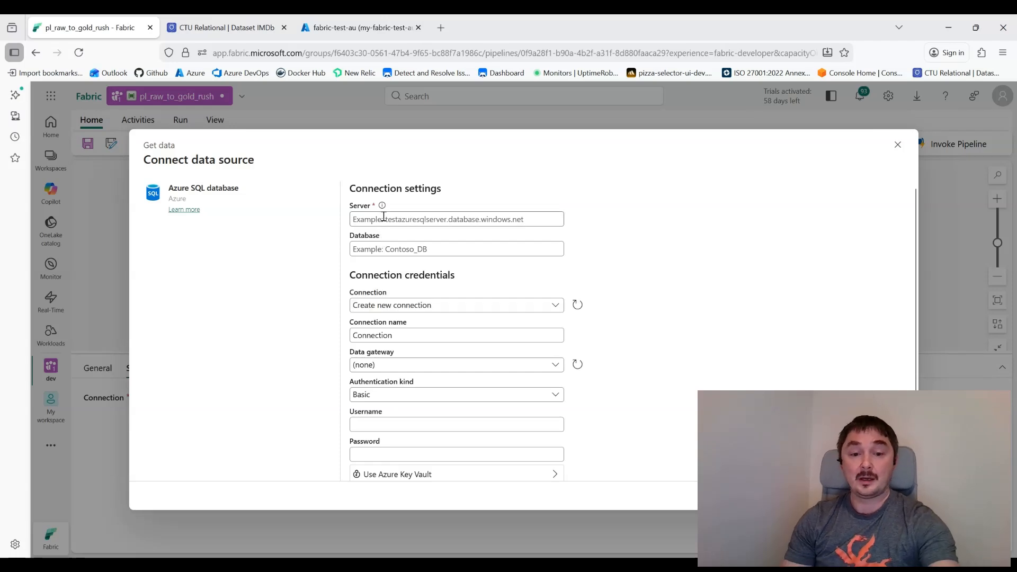
Step: Paste server my-fabric-test-au.database.windows.net and database fabric-test-au copied from Azure
{"action": "left_click", "coordinate": [384, 217]}
{"action": "type", "text": "my-fabric-test-au.database.windows.net"}
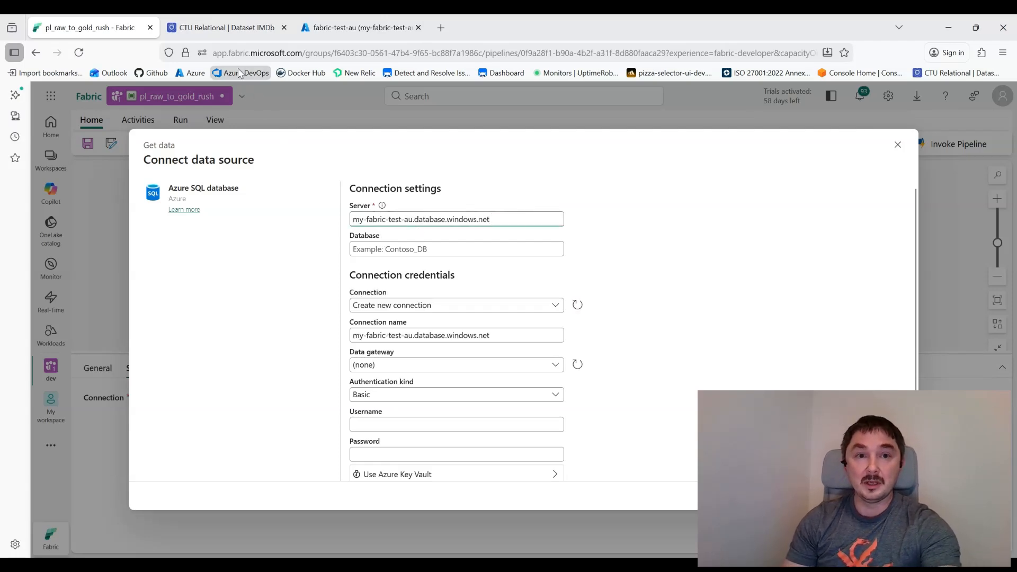
{"action": "left_click", "coordinate": [358, 28]}
{"action": "double_click", "coordinate": [148, 136]}
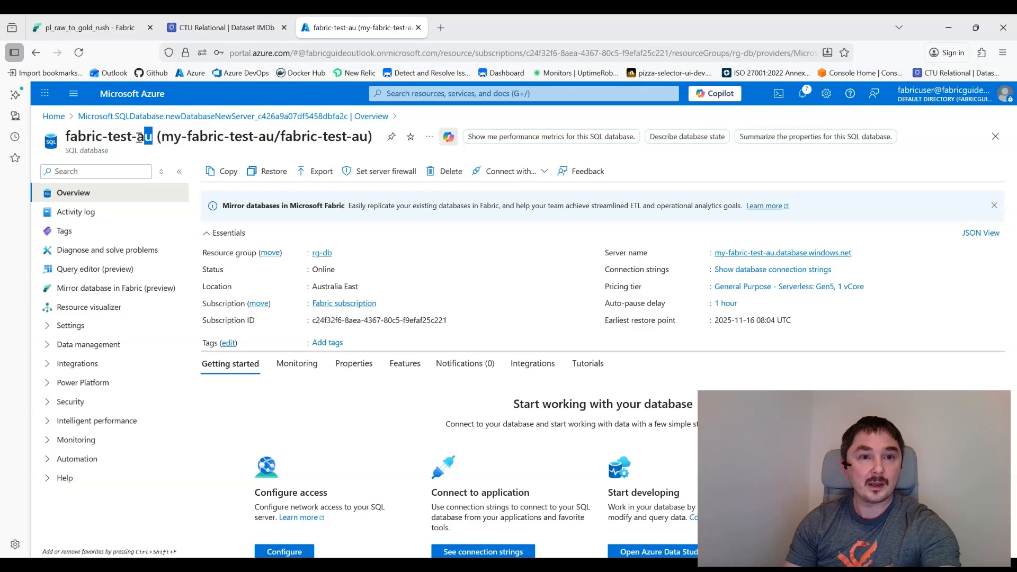
{"action": "left_click_drag", "start_coordinate": [139, 138], "coordinate": [58, 140]}
{"action": "key", "text": "ctrl+c"}
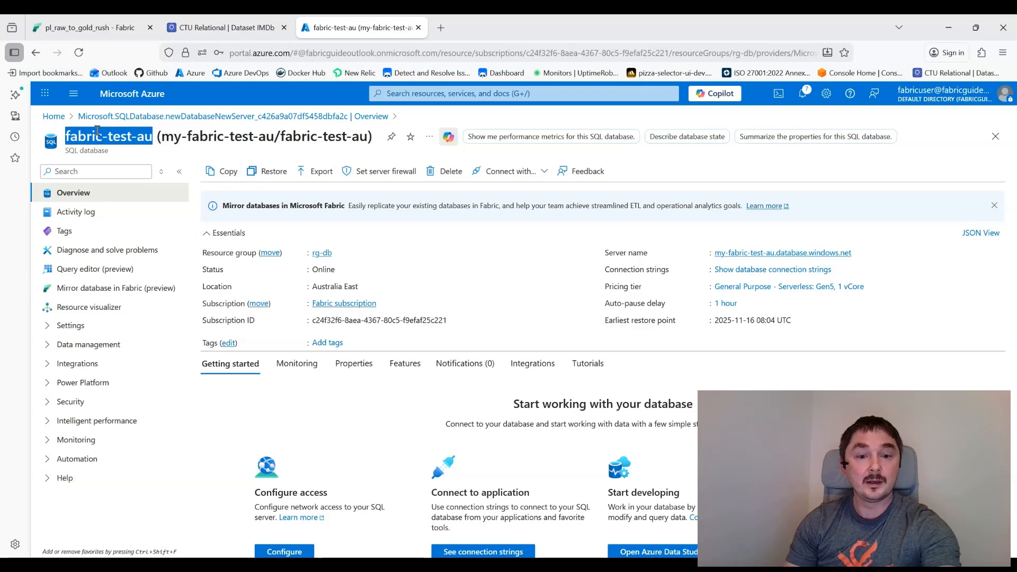
{"action": "left_click", "coordinate": [88, 28]}
{"action": "left_click", "coordinate": [375, 250]}
{"action": "key", "text": "ctrl+v"}
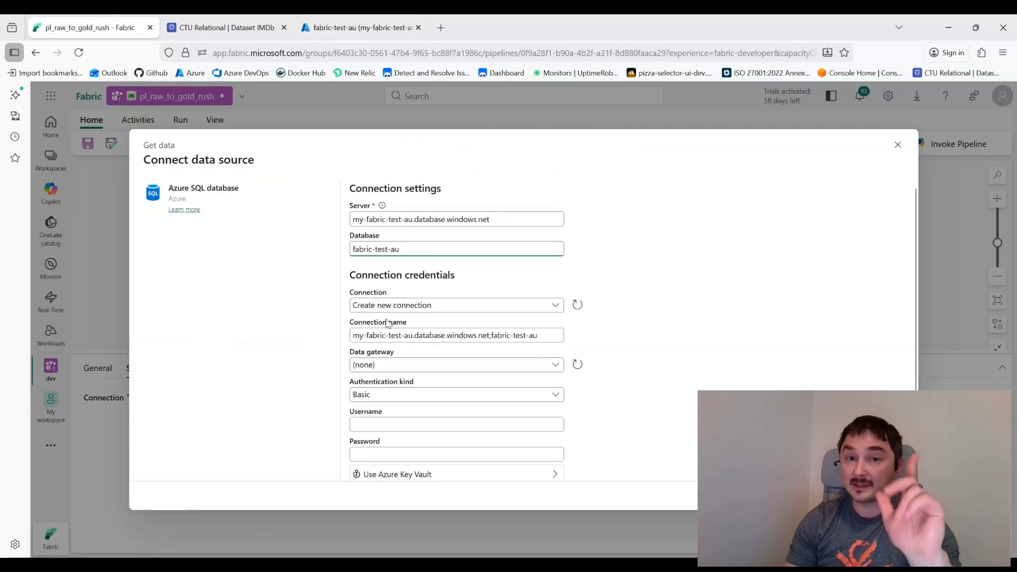
{"action": "left_click", "coordinate": [360, 28]}
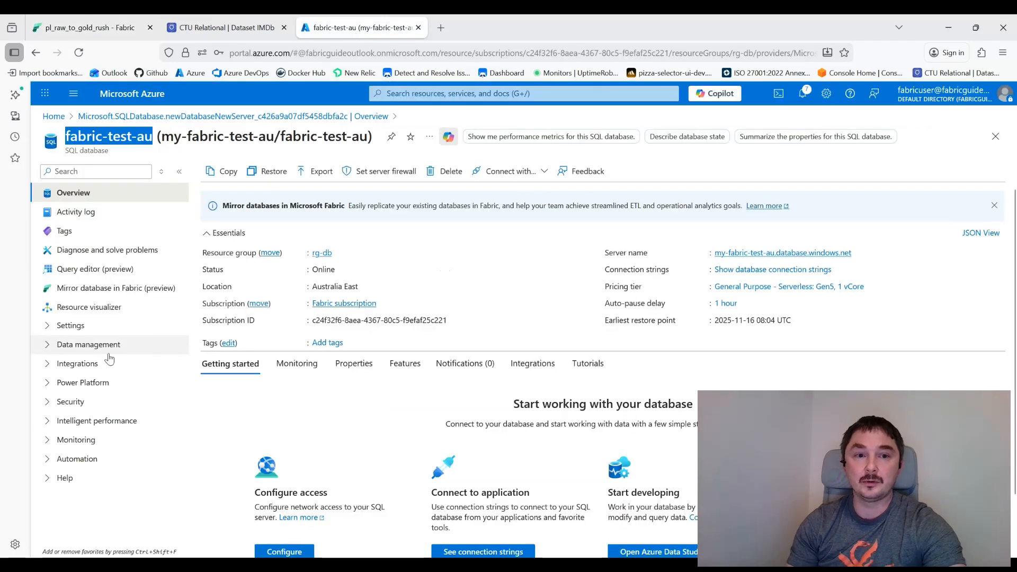
{"action": "left_click", "coordinate": [82, 32]}
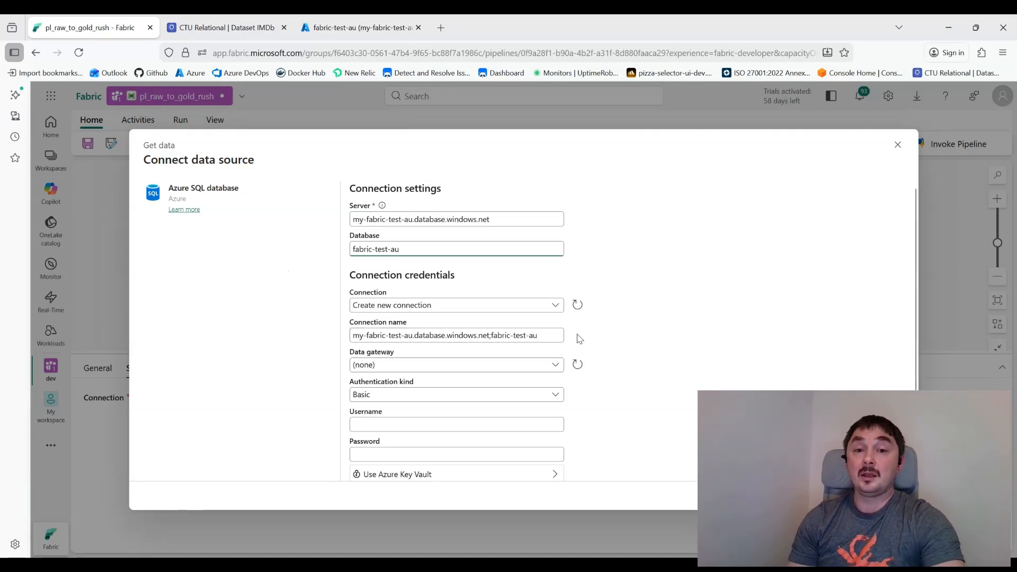
Step: Name the connection azure_dev, enter the Basic username and password, and connect
{"action": "left_click", "coordinate": [547, 340]}
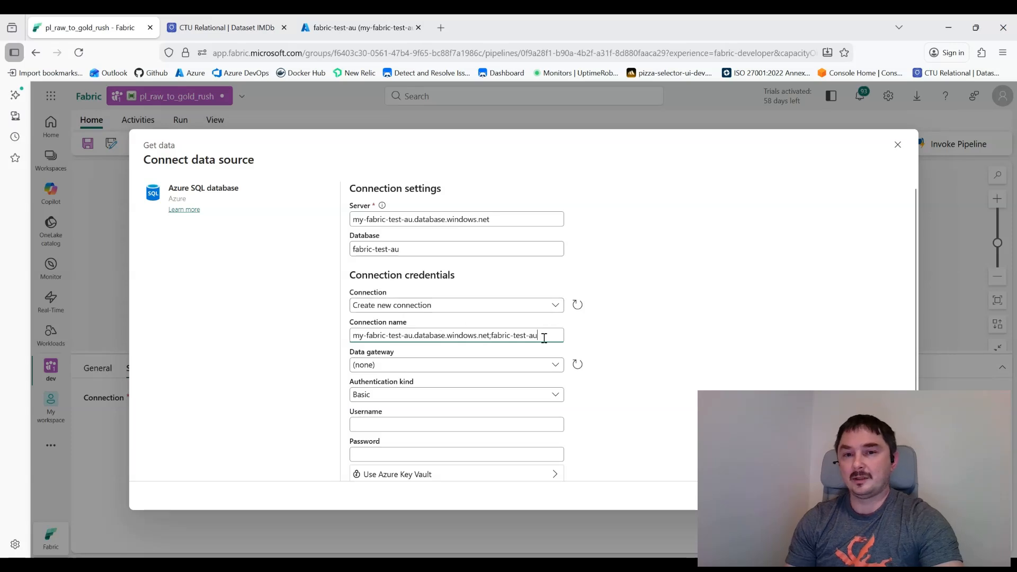
{"action": "left_click_drag", "start_coordinate": [546, 337], "coordinate": [318, 343]}
{"action": "key", "text": "BackSpace"}
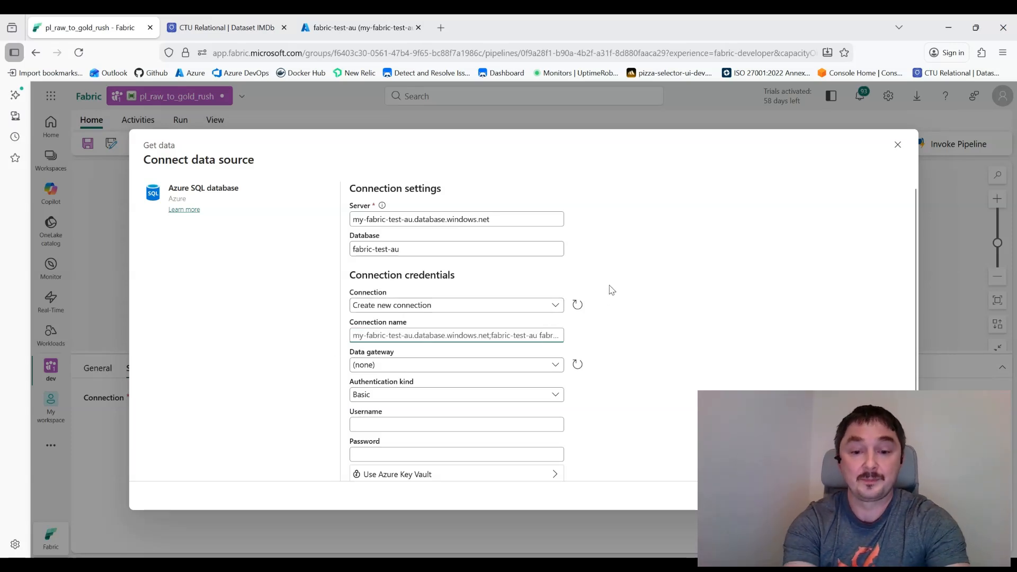
{"action": "type", "text": "azu"}
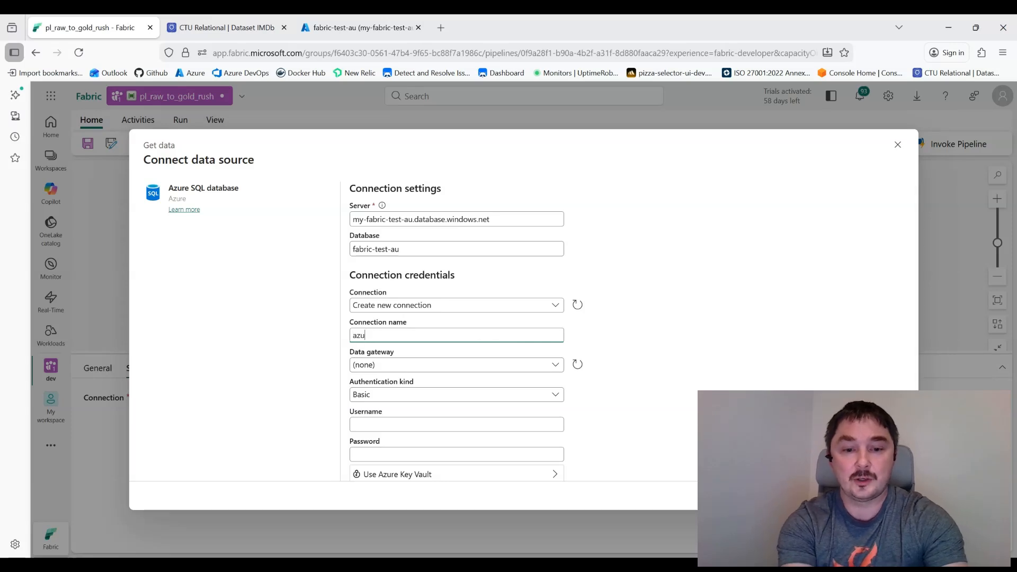
{"action": "type", "text": "re_dev"}
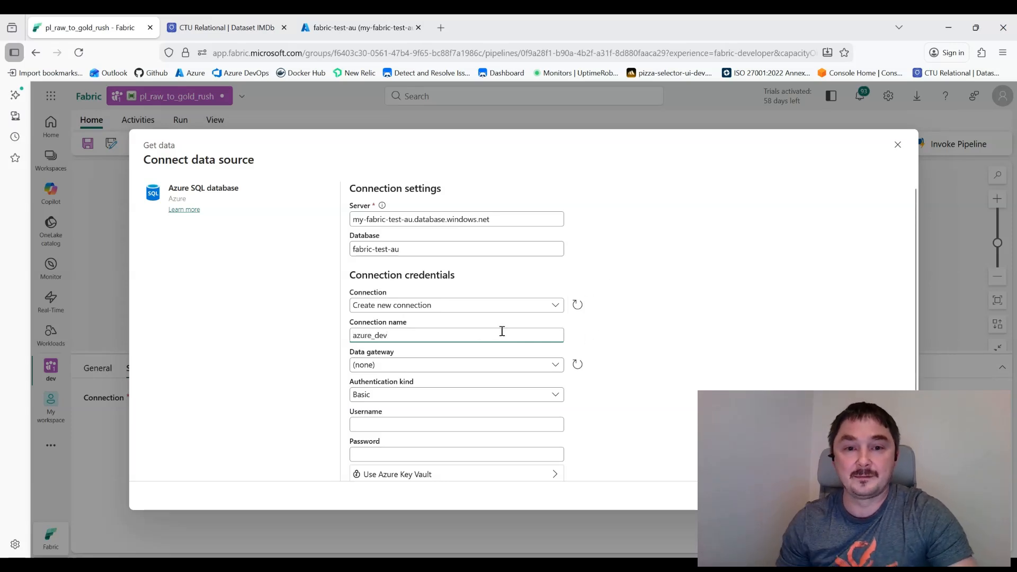
{"action": "left_click", "coordinate": [373, 424]}
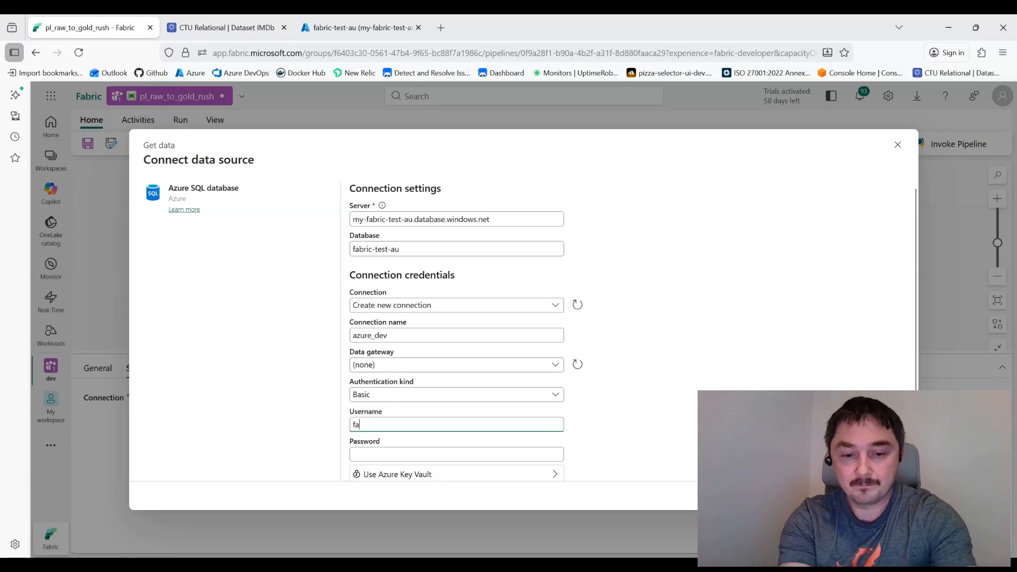
{"action": "type", "text": "fabric-test"}
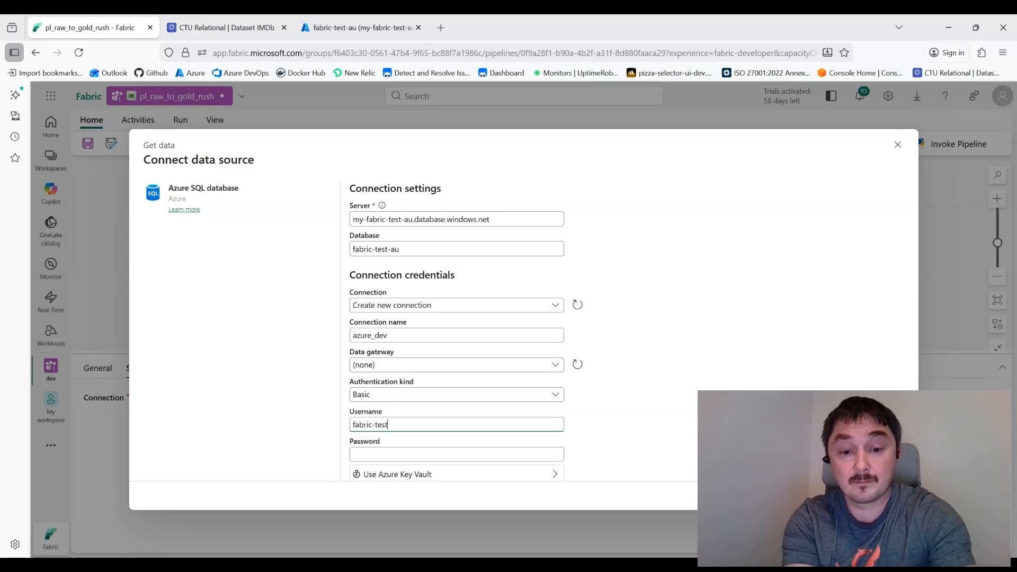
{"action": "key", "text": "Tab"}
{"action": "type", "text": "••"}
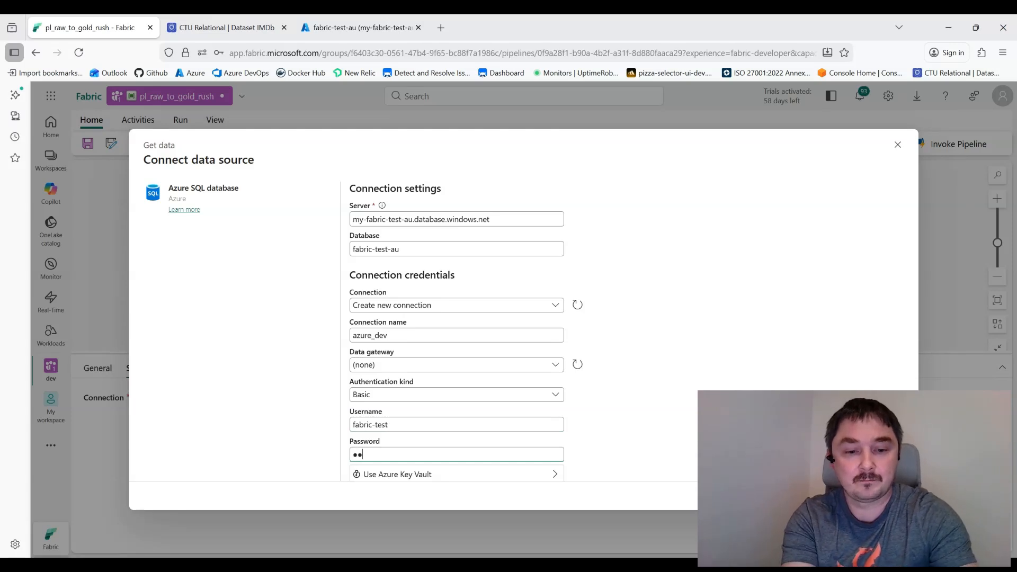
{"action": "type", "text": "•"}
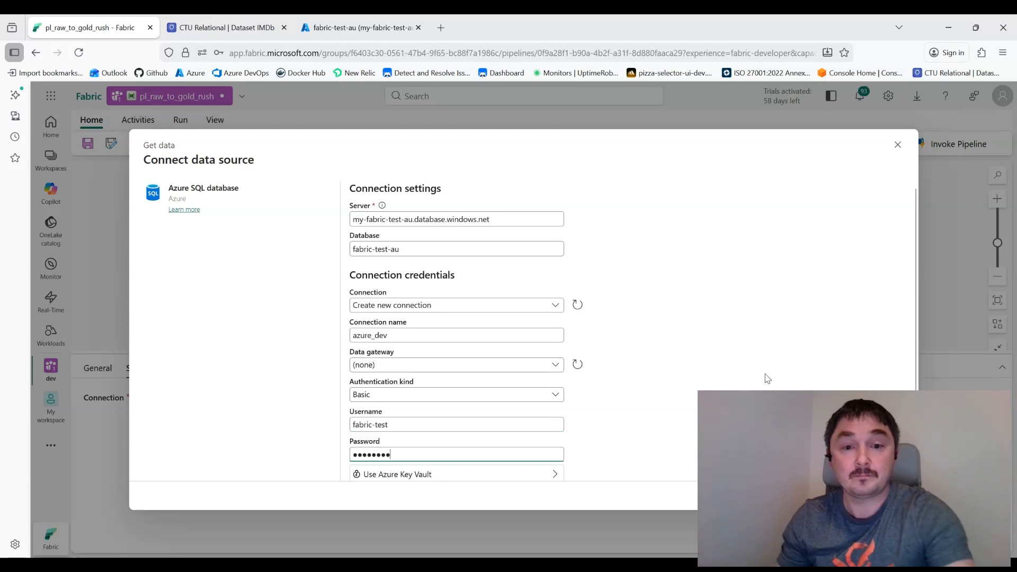
{"action": "scroll", "coordinate": [704, 352], "scroll_direction": "down", "scroll_amount": 2}
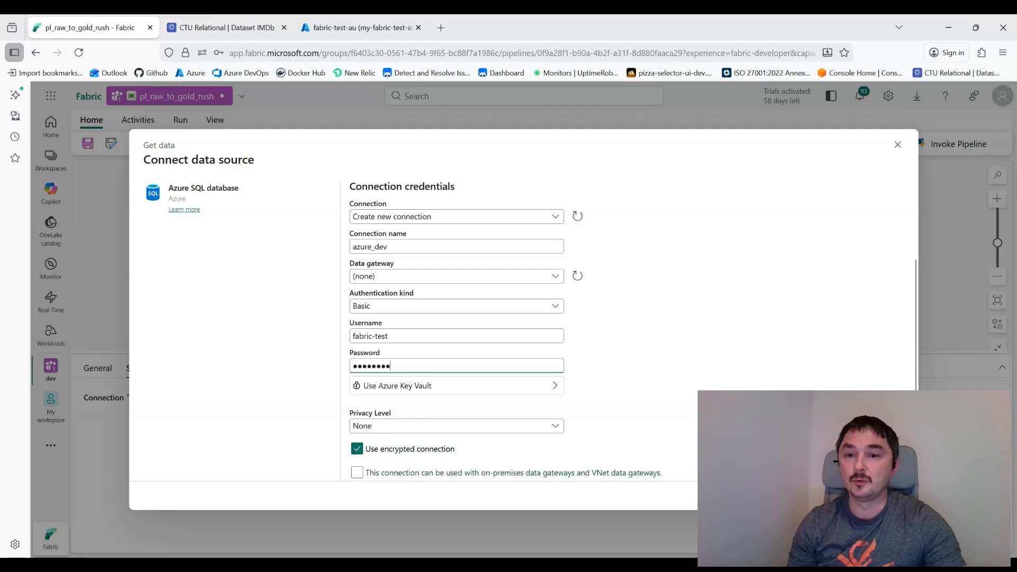
{"action": "left_click", "coordinate": [875, 496]}
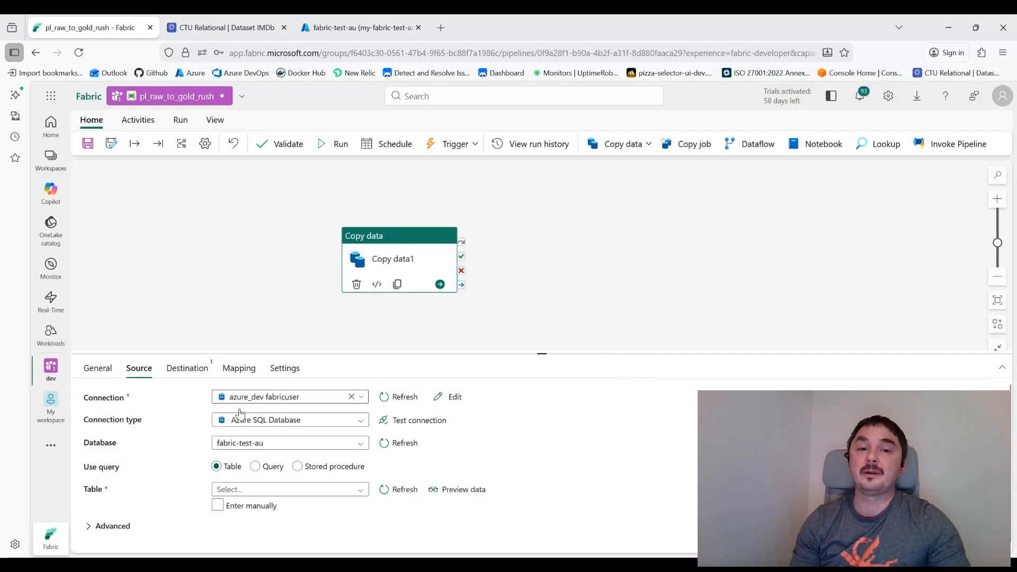
Step: Select the SalesLT.Address table as the source and preview its rows
{"action": "left_click", "coordinate": [247, 489]}
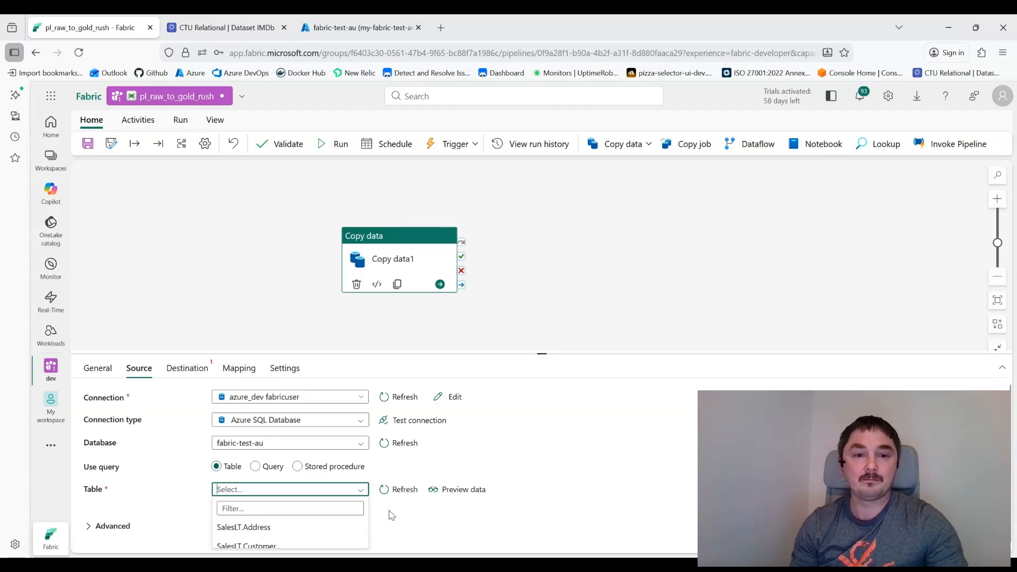
{"action": "left_click", "coordinate": [283, 531]}
{"action": "left_click", "coordinate": [446, 493]}
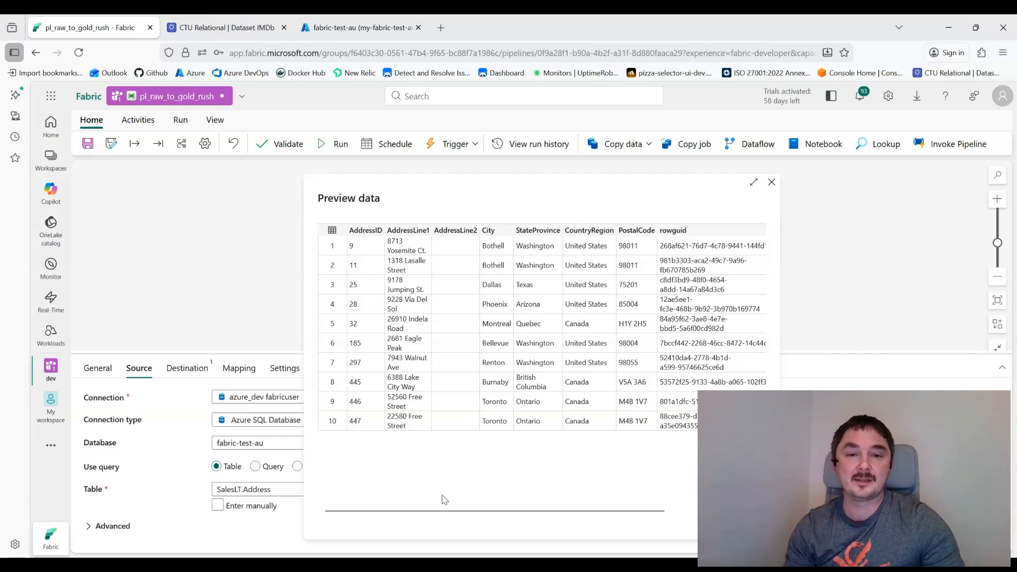
{"action": "left_click", "coordinate": [772, 183]}
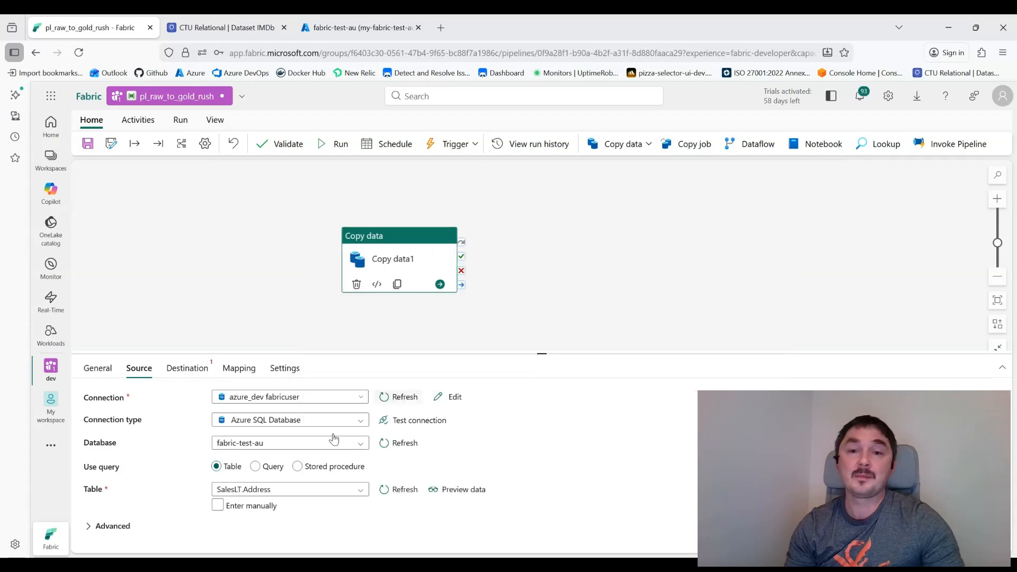
Step: Switch to the query select top 10 * from SalesLT.Address and preview the ten rows
{"action": "left_click", "coordinate": [262, 461]}
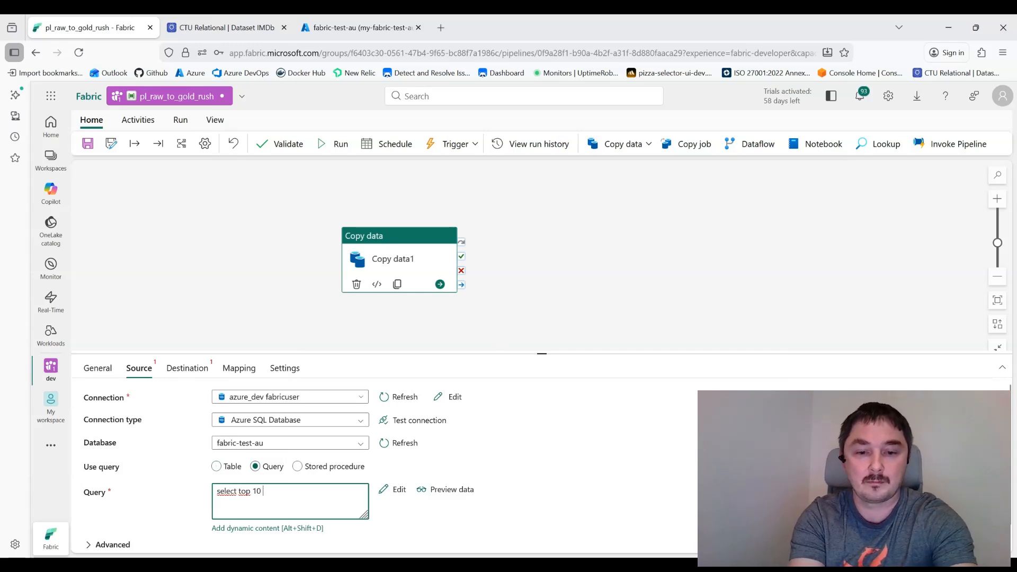
{"action": "type", "text": "from SalesLT.Address"}
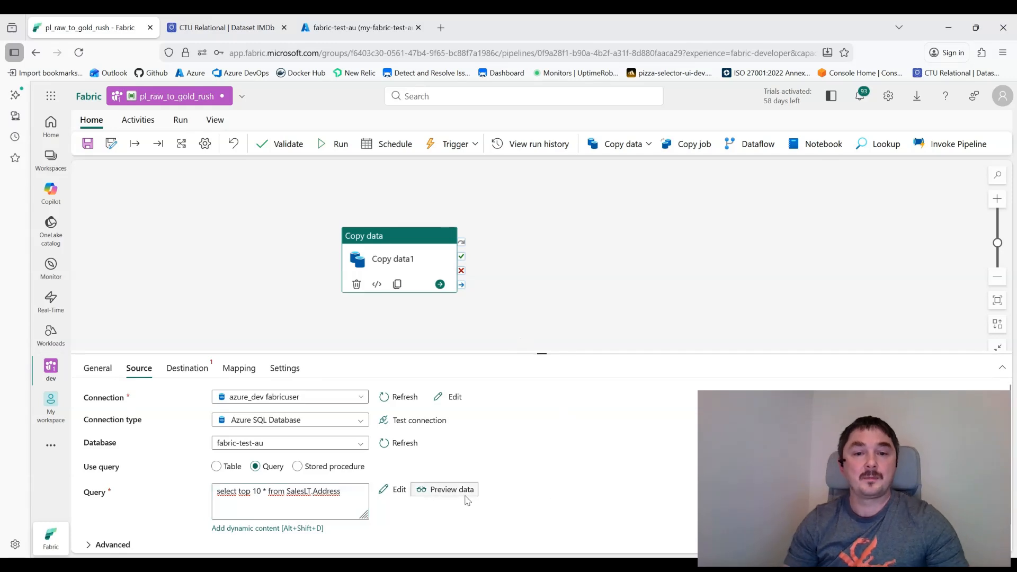
{"action": "left_click", "coordinate": [447, 490]}
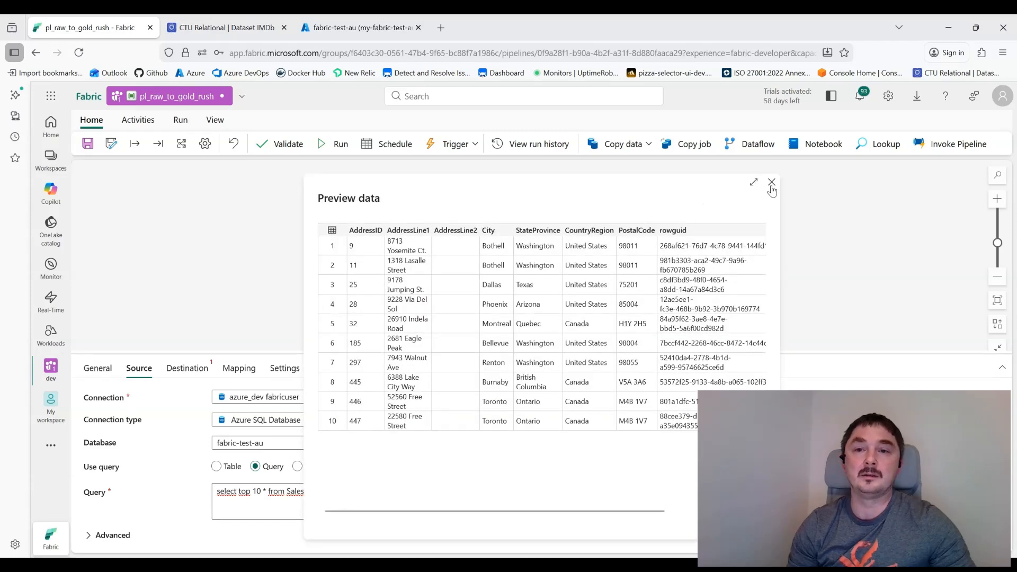
{"action": "left_click", "coordinate": [771, 185]}
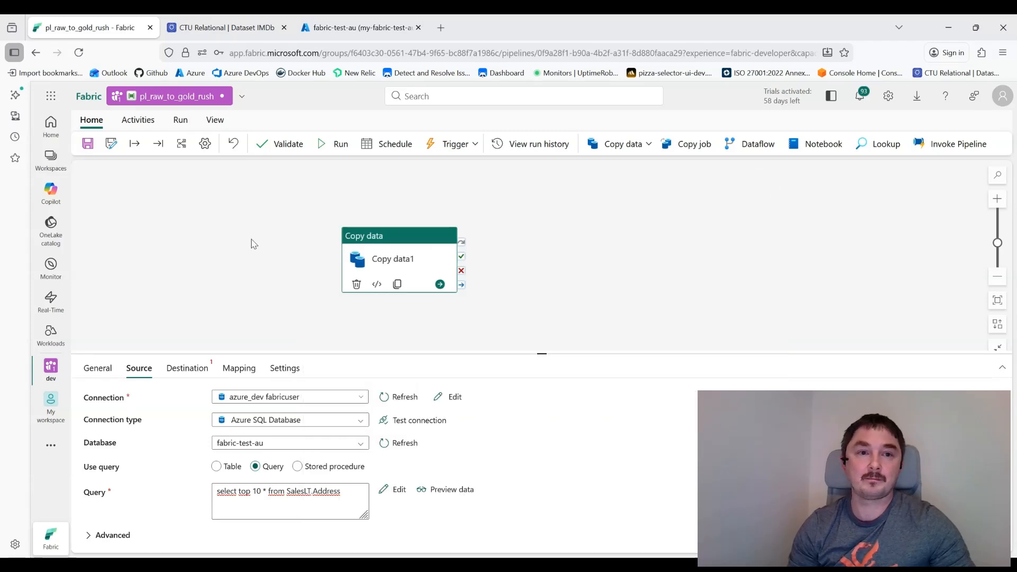
{"action": "left_click", "coordinate": [198, 371]}
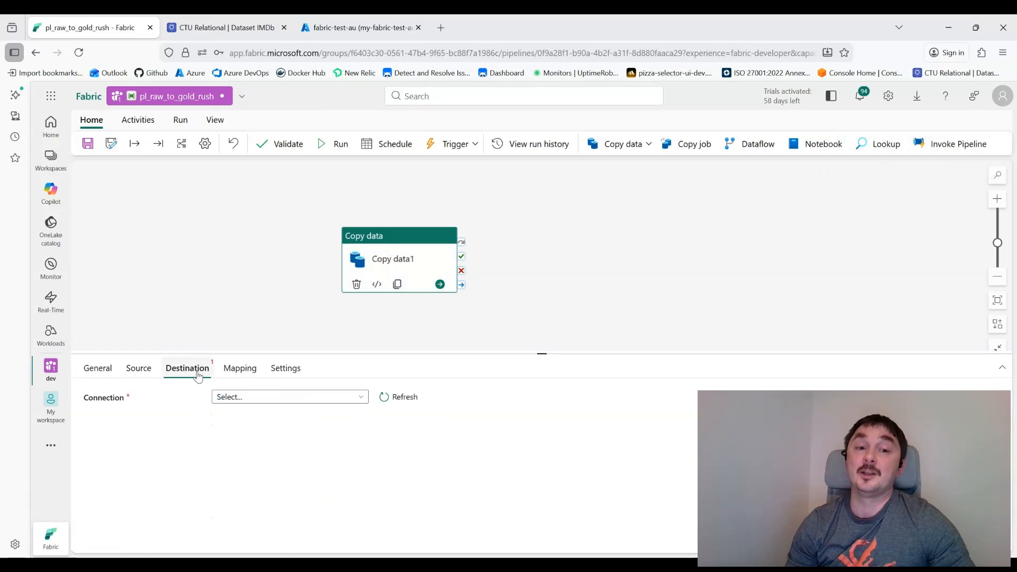
Step: Set destination to lh_bronze with a new Address table and Table action Append
{"action": "left_click", "coordinate": [251, 405]}
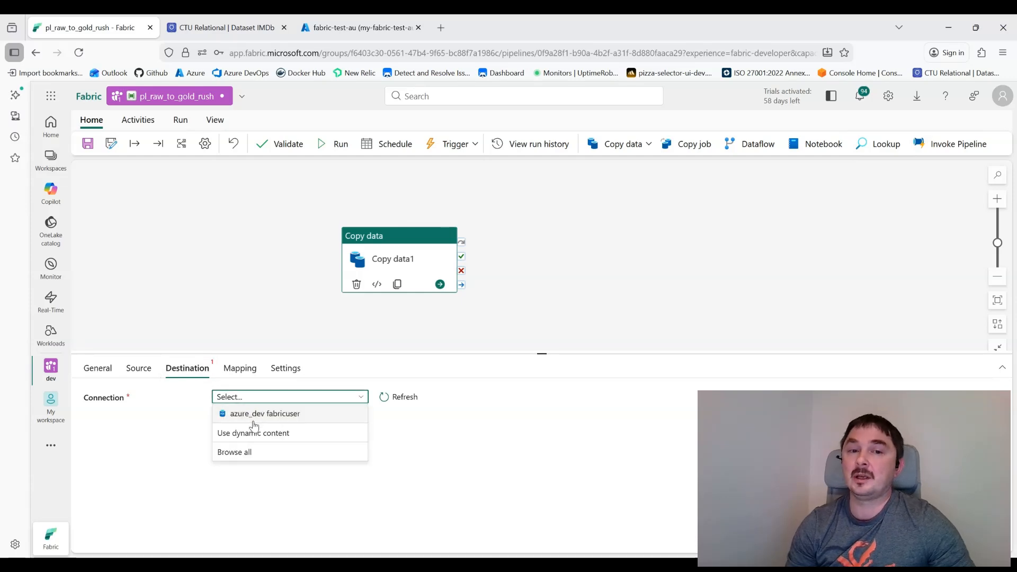
{"action": "left_click", "coordinate": [249, 453]}
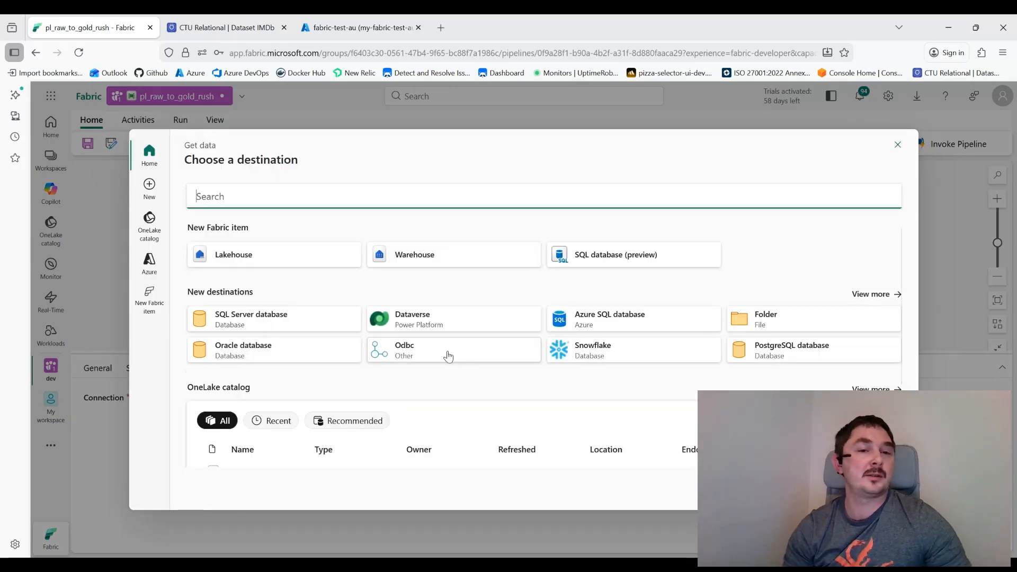
{"action": "scroll", "coordinate": [260, 436], "scroll_direction": "down", "scroll_amount": 2}
{"action": "left_click", "coordinate": [264, 367]}
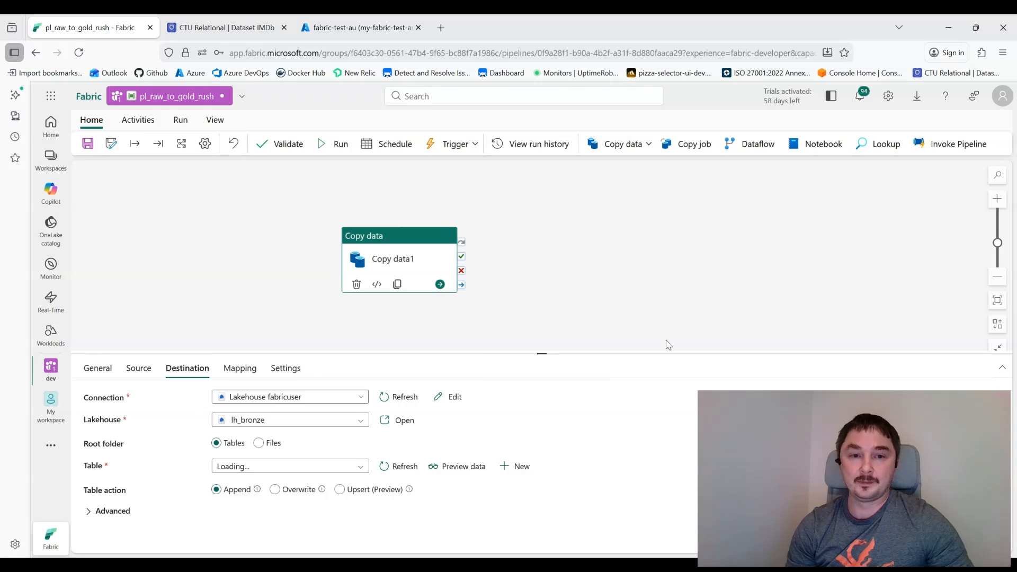
{"action": "left_click", "coordinate": [522, 469]}
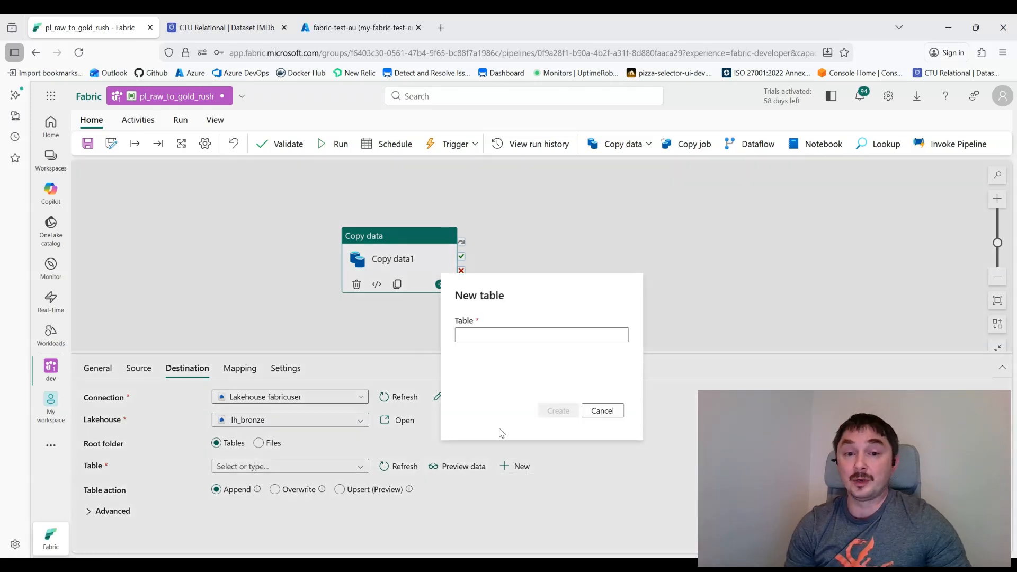
{"action": "left_click", "coordinate": [513, 338]}
{"action": "type", "text": "Address"}
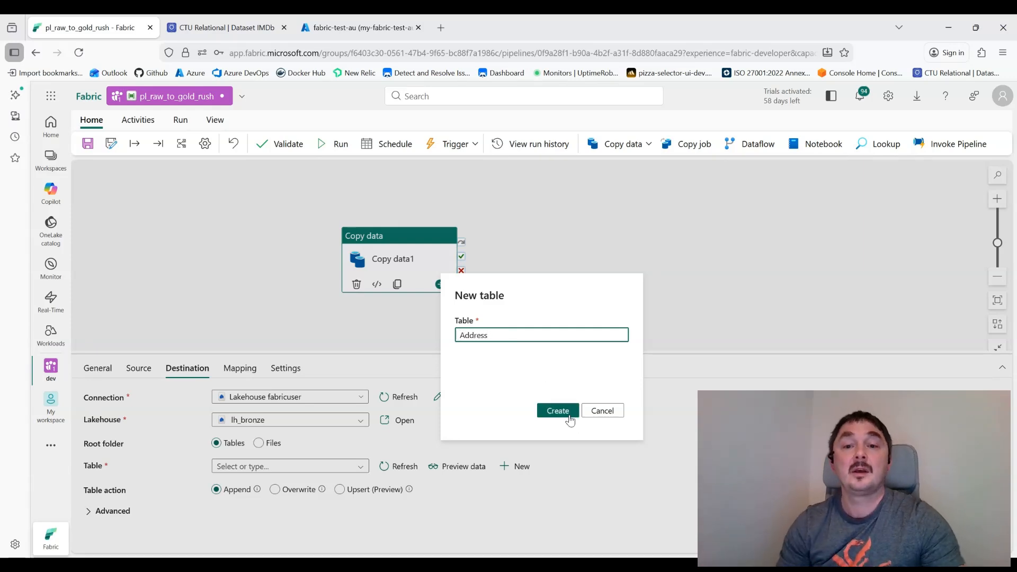
{"action": "left_click", "coordinate": [557, 411]}
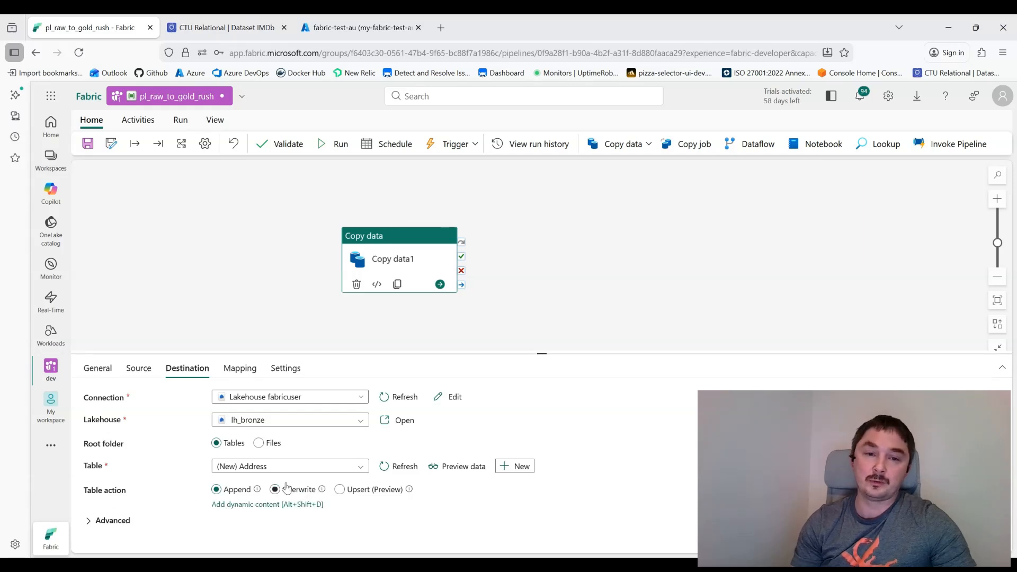
{"action": "left_click", "coordinate": [393, 492]}
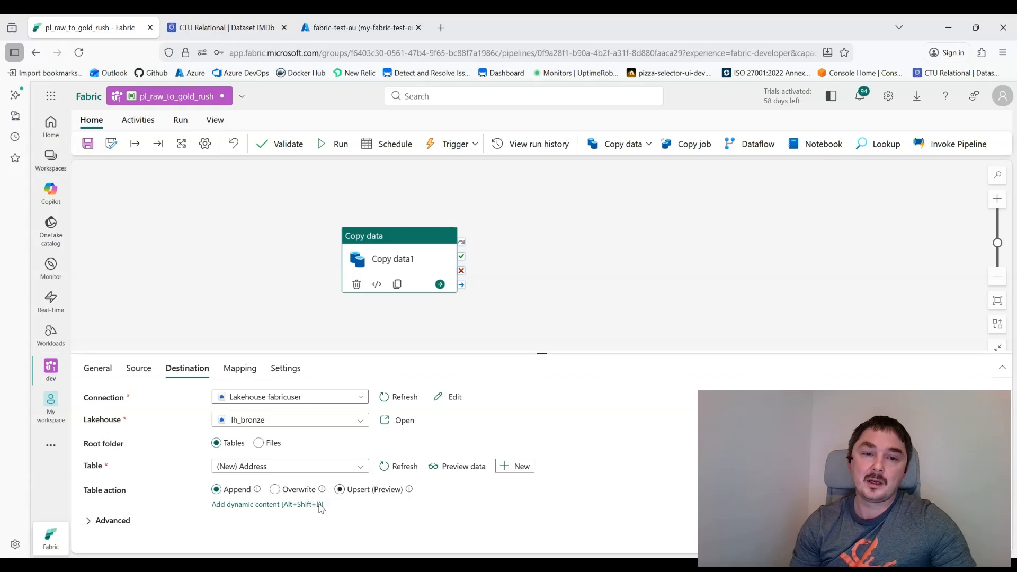
{"action": "left_click", "coordinate": [236, 497]}
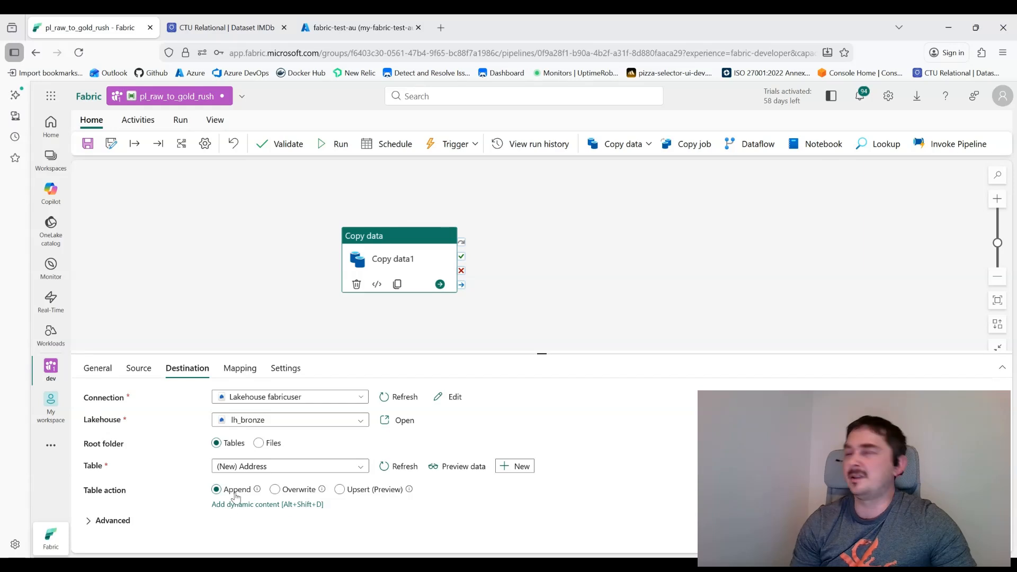
{"action": "left_click", "coordinate": [233, 370]}
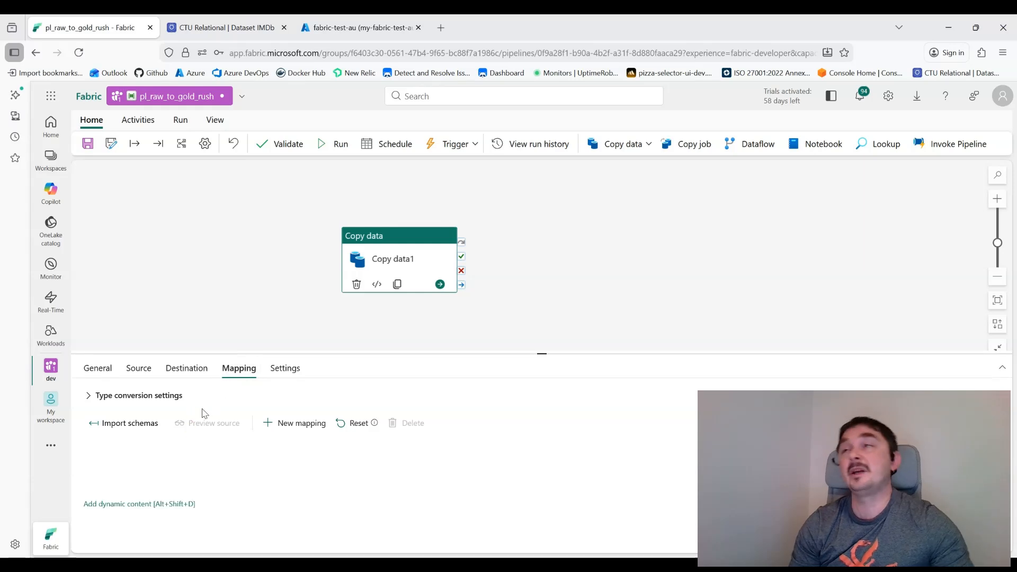
Step: Import mapping schemas, save with Ctrl+S, and run the pipeline until Copy data1 succeeds in 18s
{"action": "left_click", "coordinate": [131, 424]}
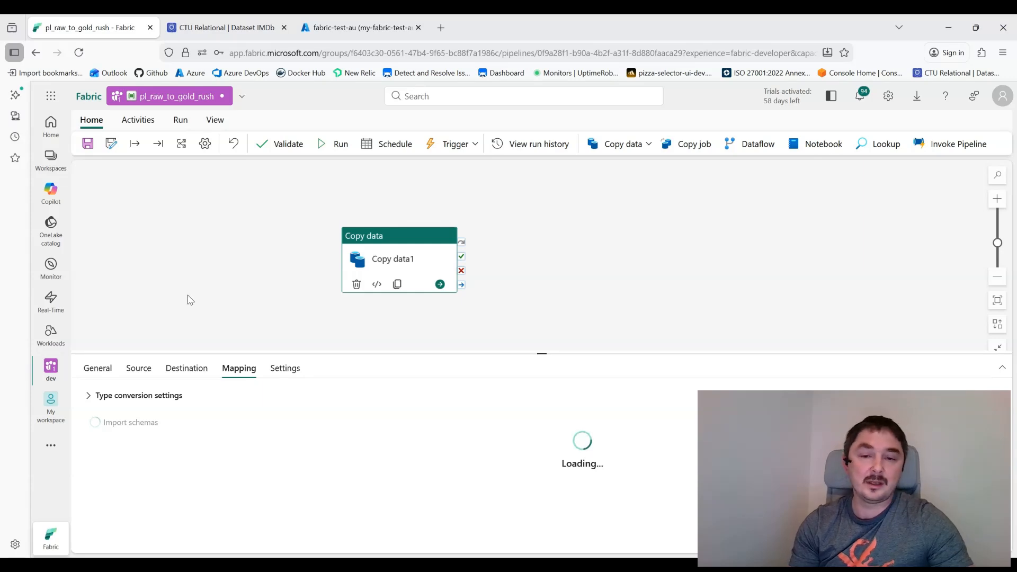
{"action": "key", "text": "ctrl+s"}
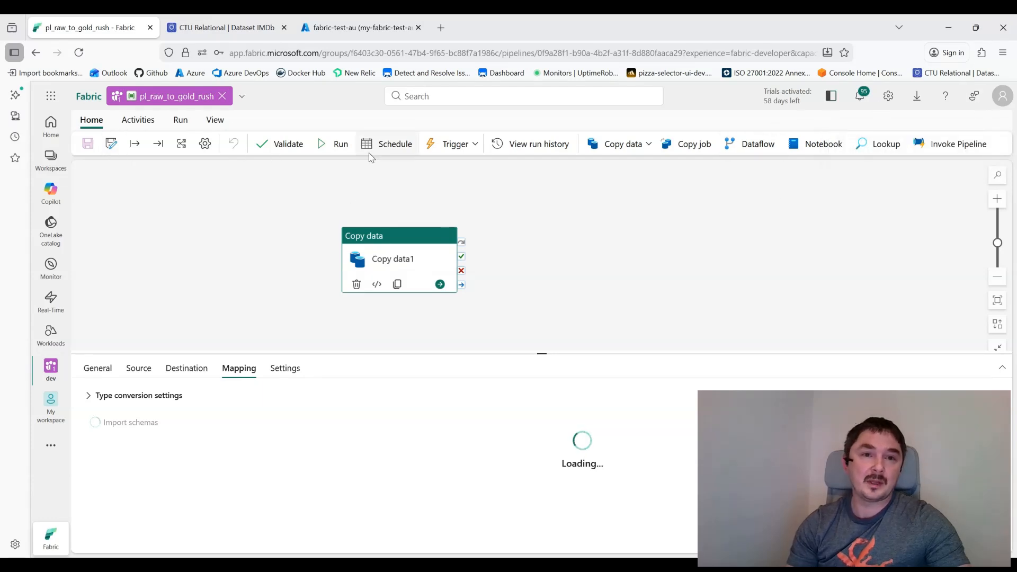
{"action": "left_click", "coordinate": [334, 144]}
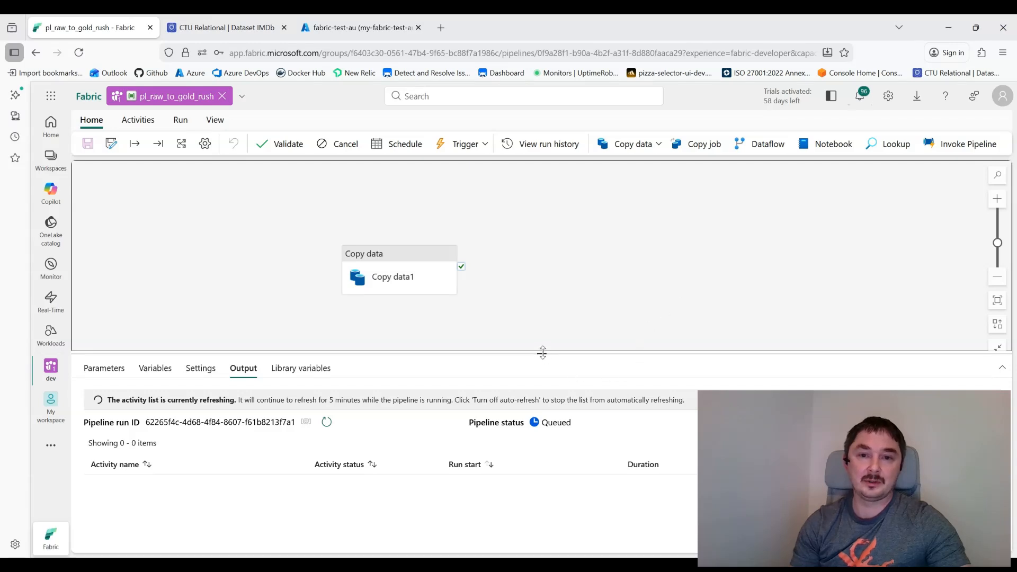
{"action": "left_click_drag", "start_coordinate": [542, 353], "coordinate": [542, 319]}
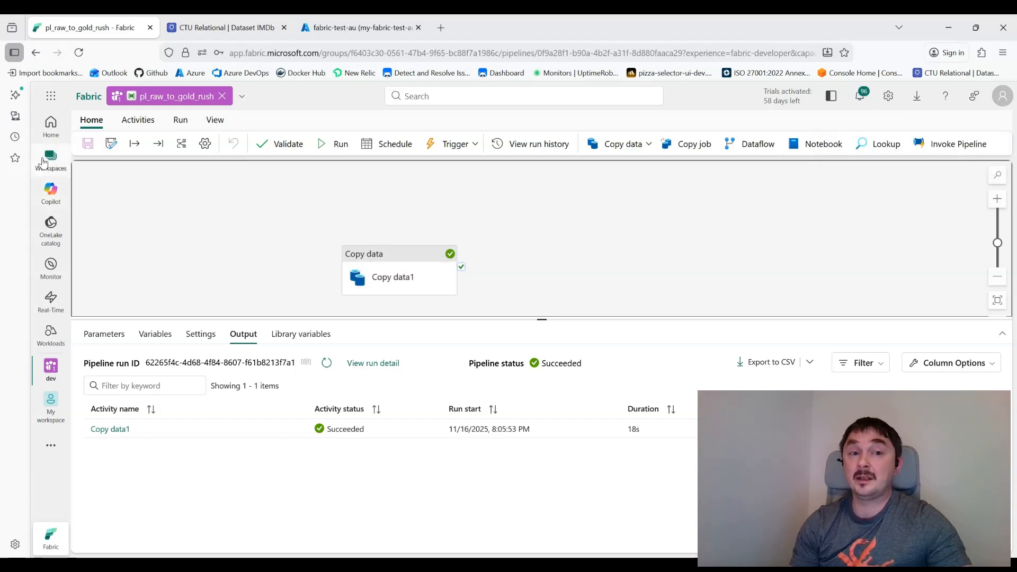
Step: Open the dev lh_bronze lakehouse, refresh its Tables, and preview the ten Address table rows
{"action": "left_click", "coordinate": [50, 369]}
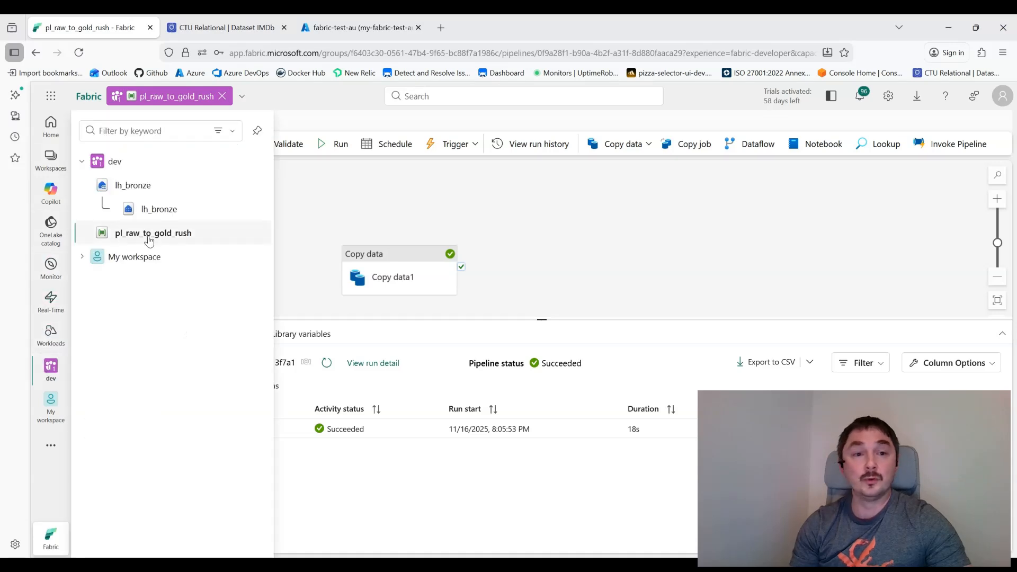
{"action": "left_click", "coordinate": [149, 185]}
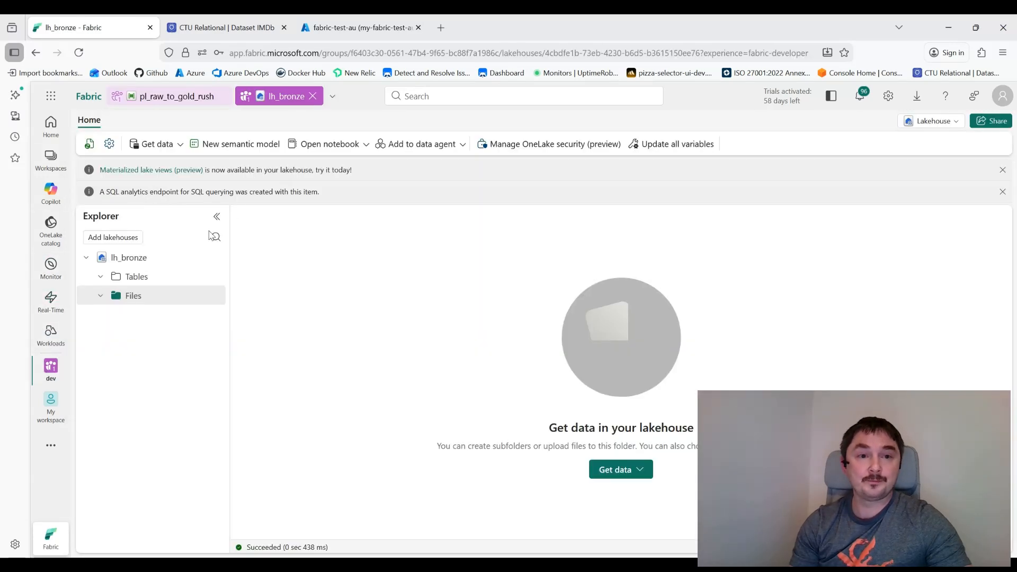
{"action": "left_click", "coordinate": [215, 276]}
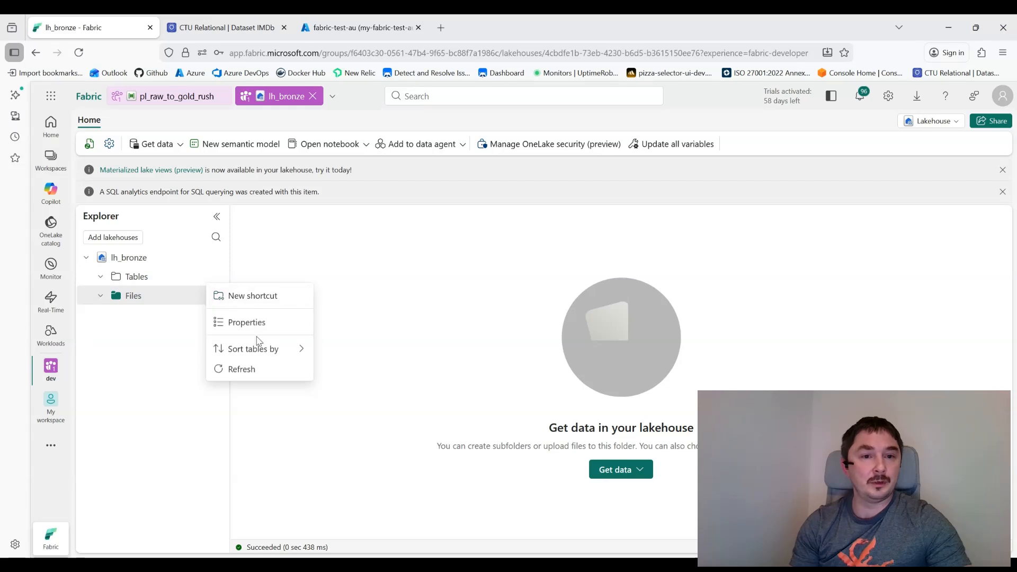
{"action": "left_click", "coordinate": [242, 369]}
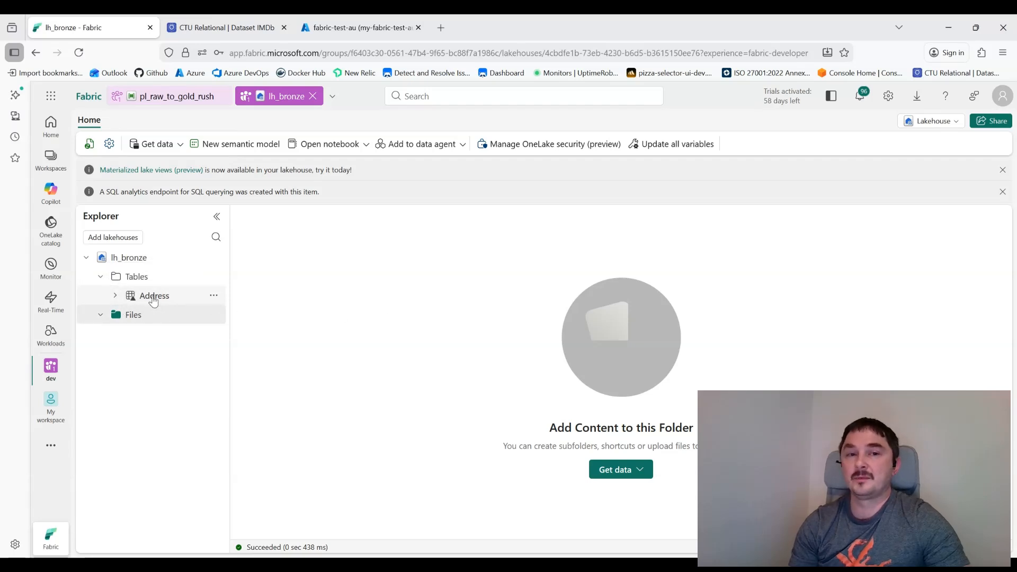
{"action": "left_click", "coordinate": [153, 298]}
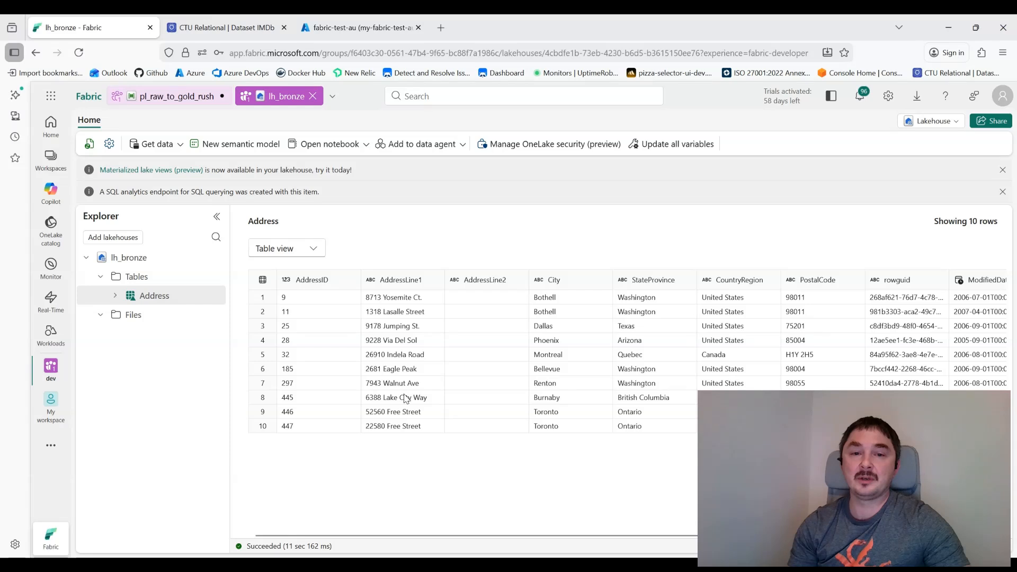
{"action": "left_click", "coordinate": [888, 97]}
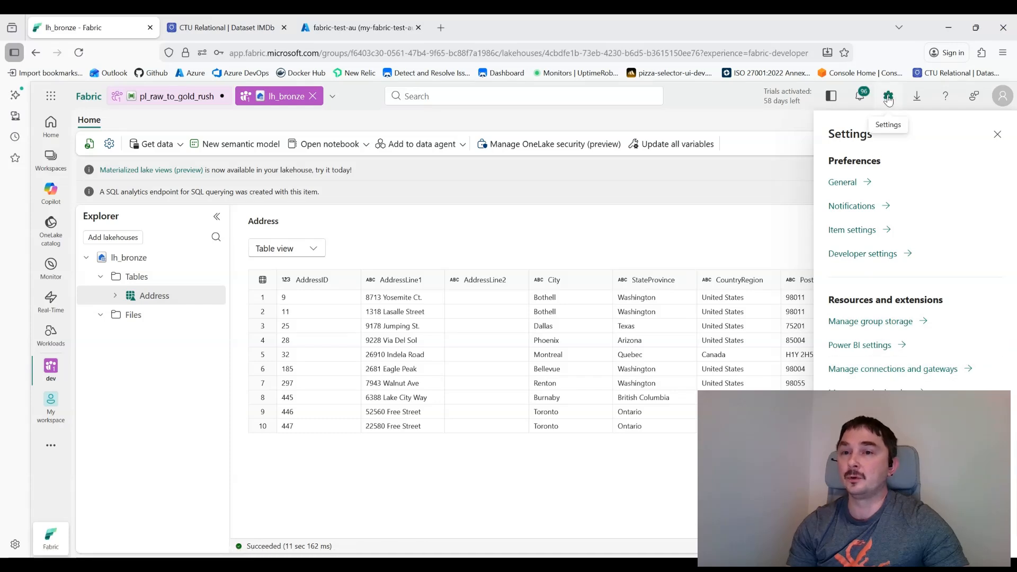
Step: Review the azure_dev, Lakehouse and new azure_qa connections on Manage connections and gateways
{"action": "left_click", "coordinate": [865, 369]}
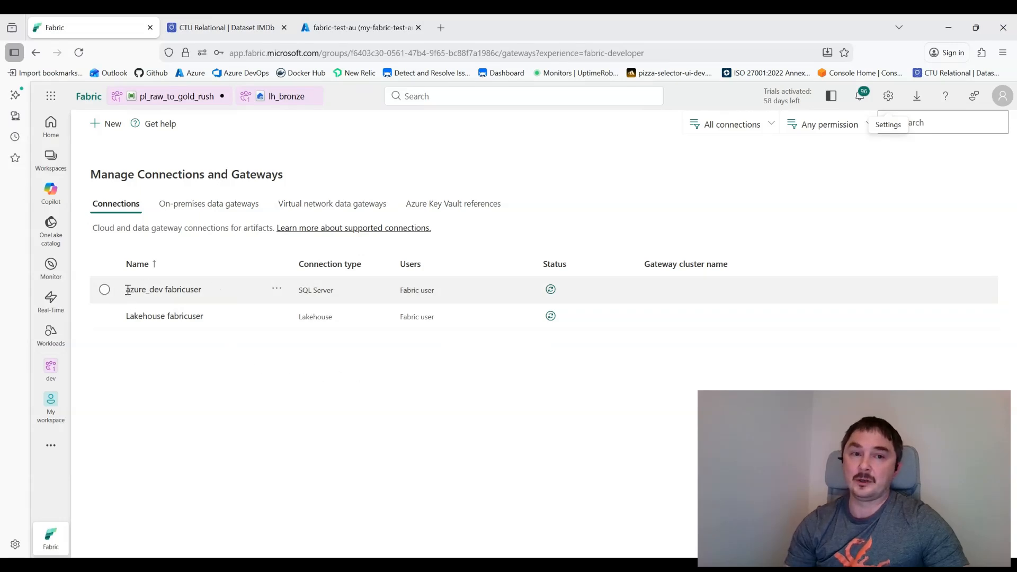
{"action": "left_click_drag", "start_coordinate": [130, 290], "coordinate": [192, 295]}
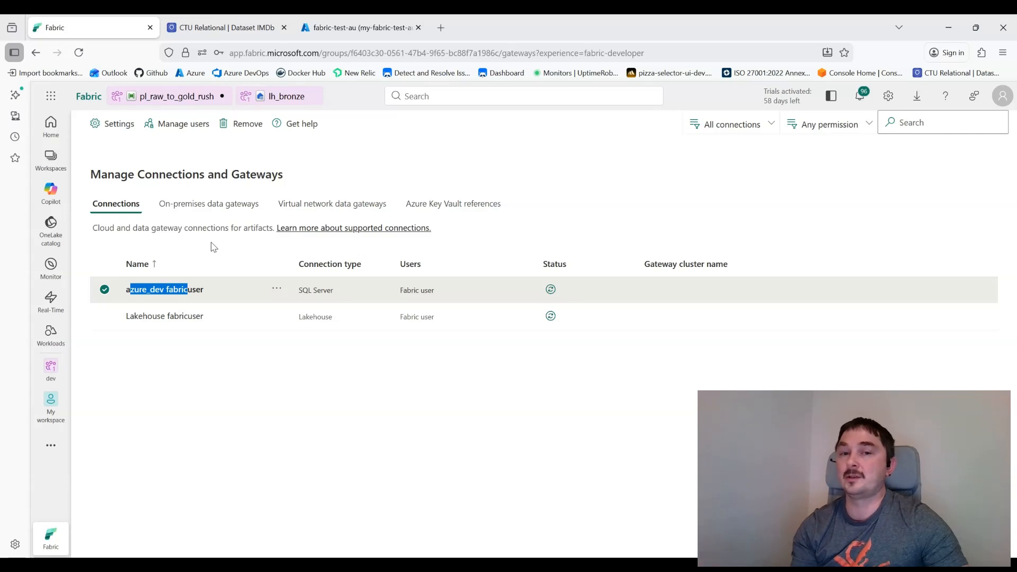
{"action": "left_click_drag", "start_coordinate": [134, 316], "coordinate": [201, 334]}
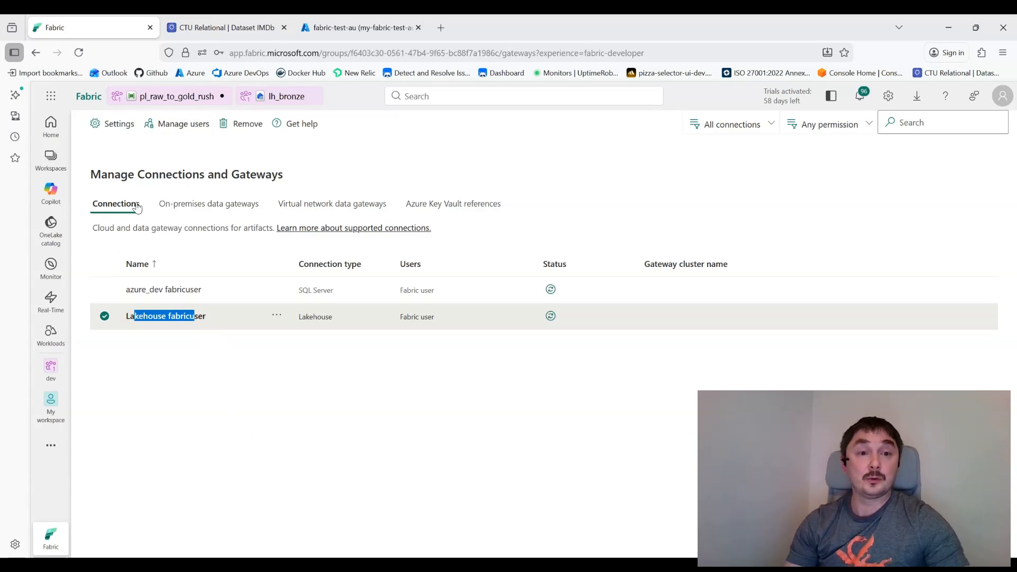
{"action": "left_click", "coordinate": [187, 392]}
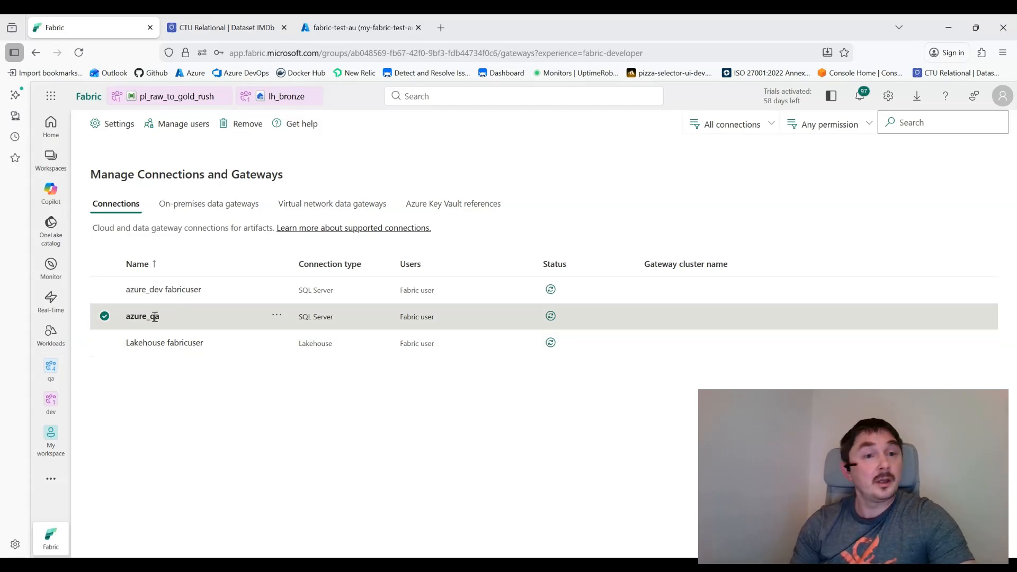
Step: Check the empty qa workspace, then return to dev with lh_bronze and pl_raw_to_gold_rush
{"action": "left_click", "coordinate": [51, 158]}
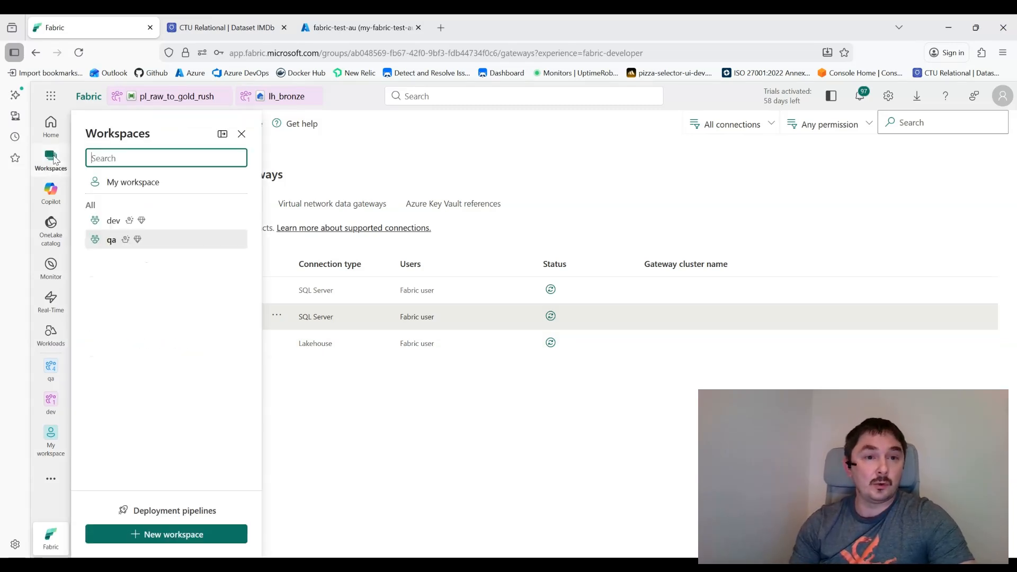
{"action": "left_click", "coordinate": [111, 239]}
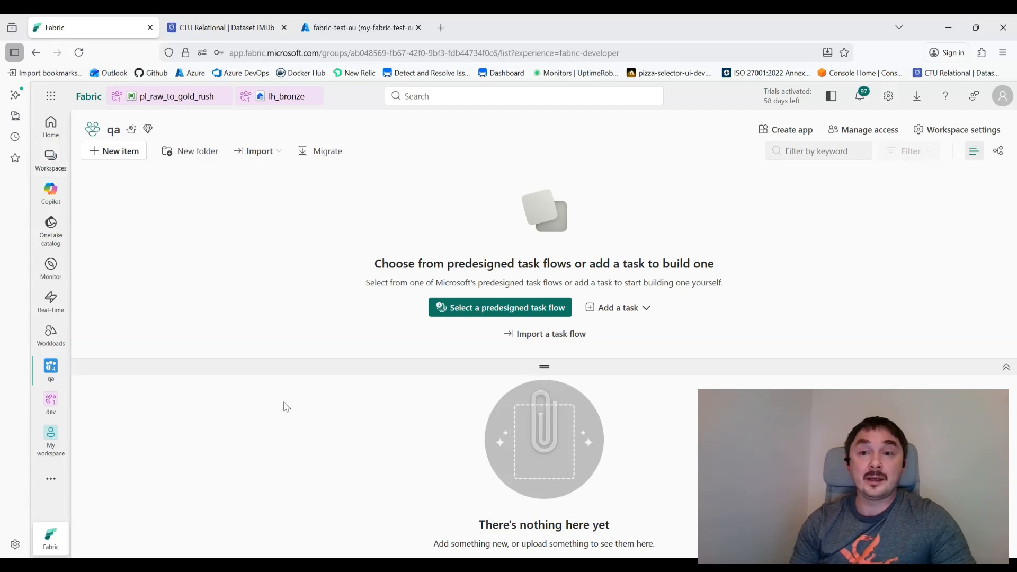
{"action": "left_click", "coordinate": [51, 402]}
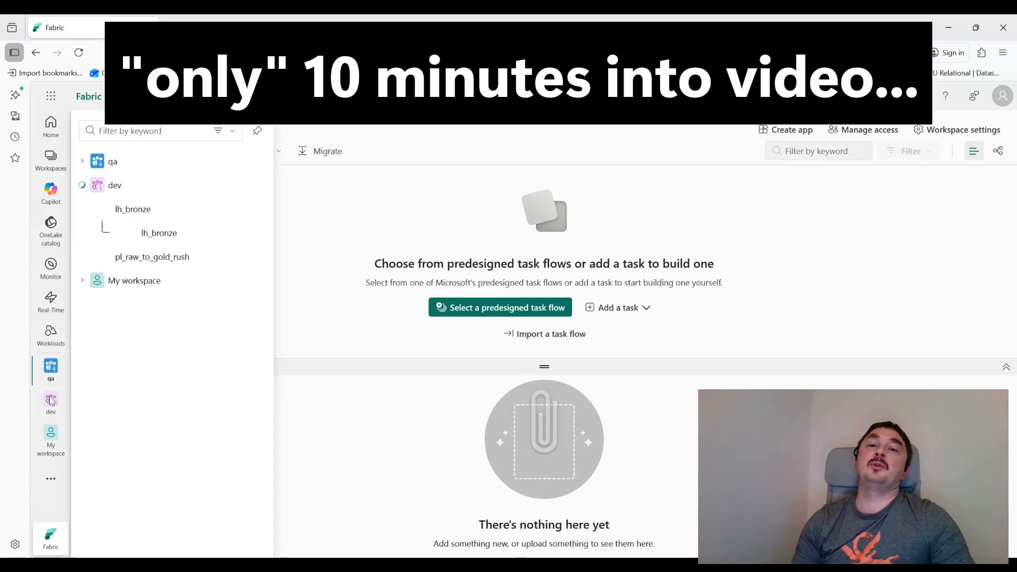
{"action": "left_click", "coordinate": [112, 187]}
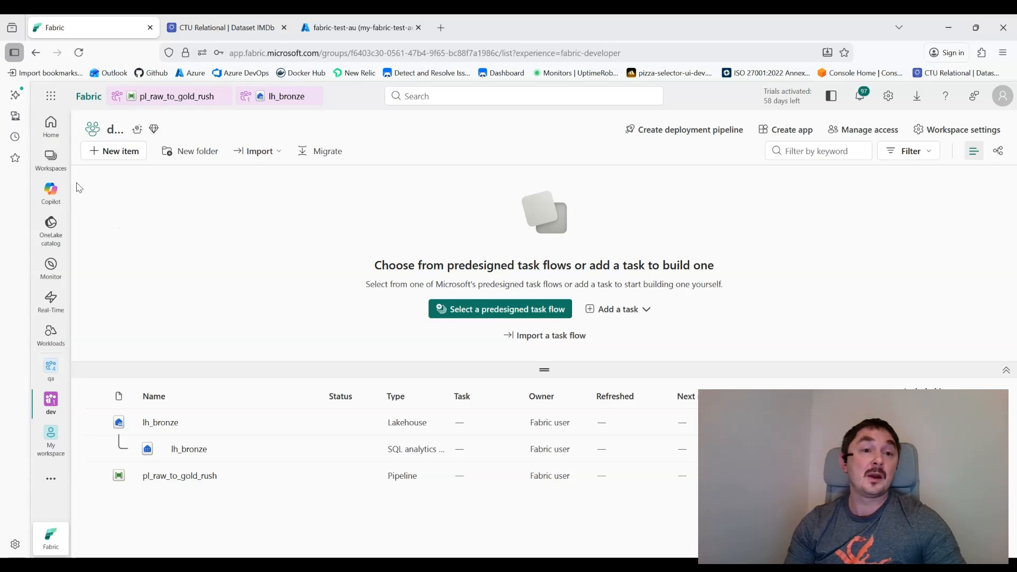
{"action": "left_click", "coordinate": [50, 485]}
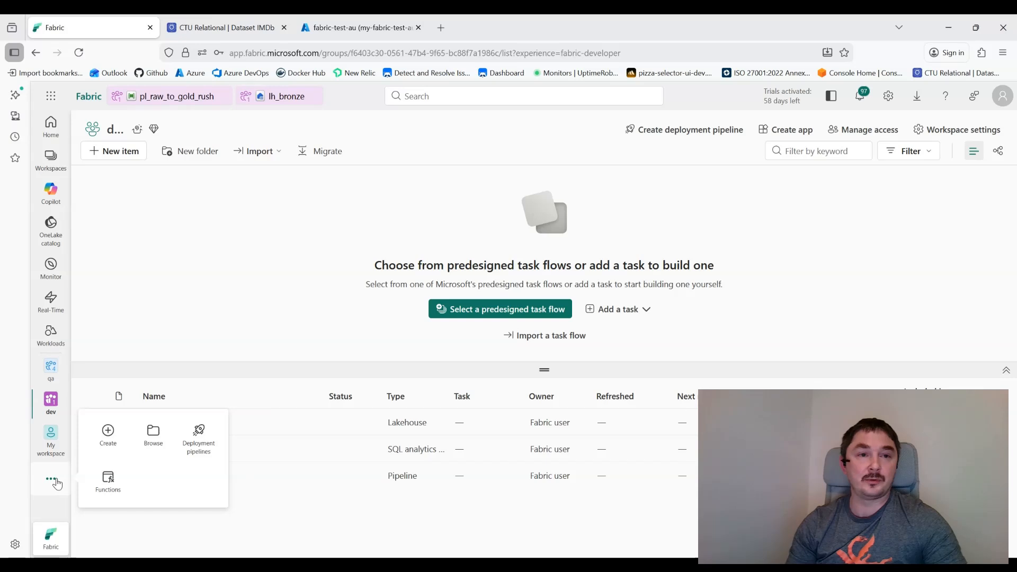
Step: Create deployment pipeline never_rollback, deleting the Production stage to keep Development and Test
{"action": "left_click", "coordinate": [199, 437]}
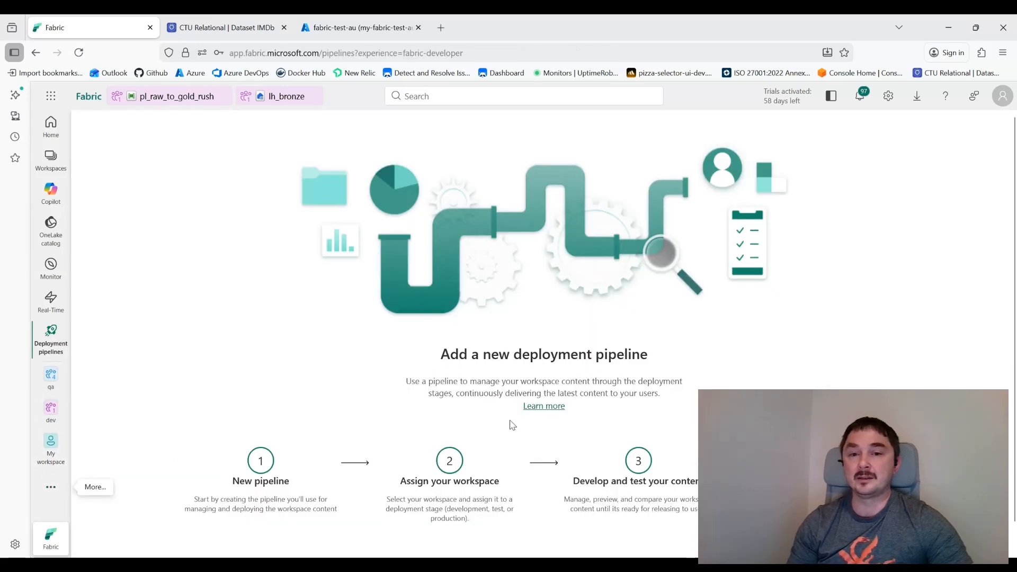
{"action": "scroll", "coordinate": [530, 434], "scroll_direction": "down", "scroll_amount": 1}
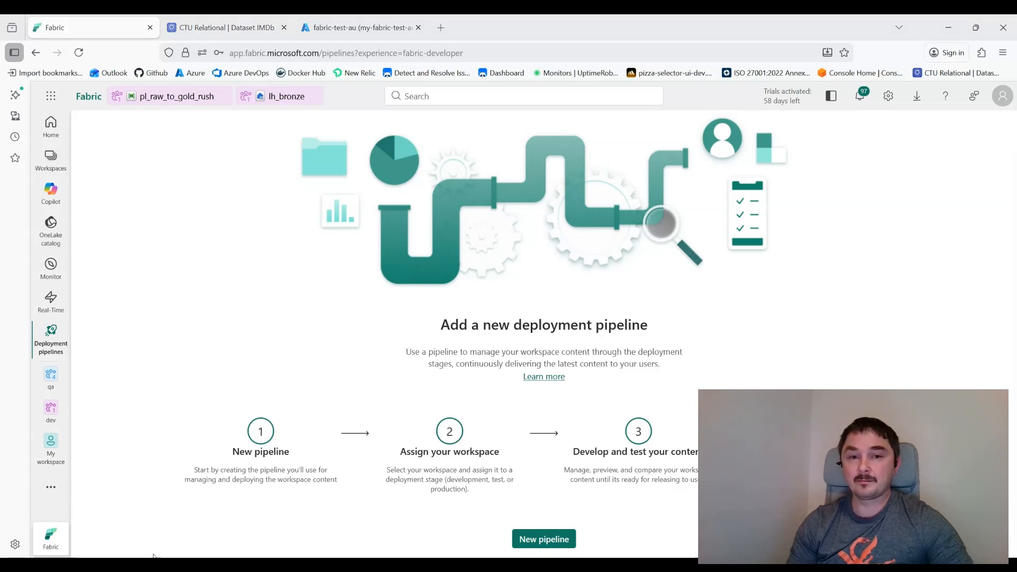
{"action": "left_click", "coordinate": [544, 538]}
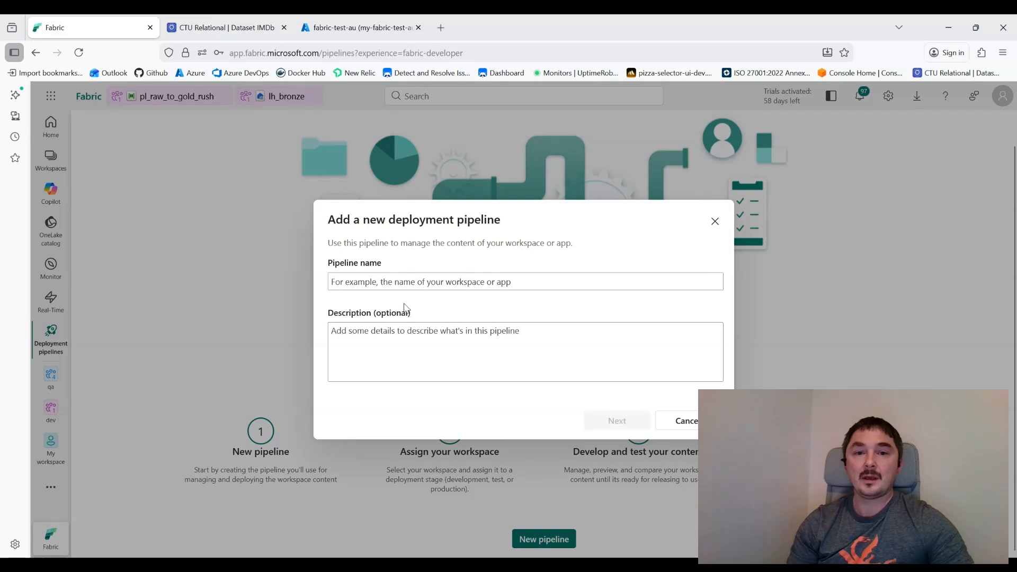
{"action": "type", "text": "neve"}
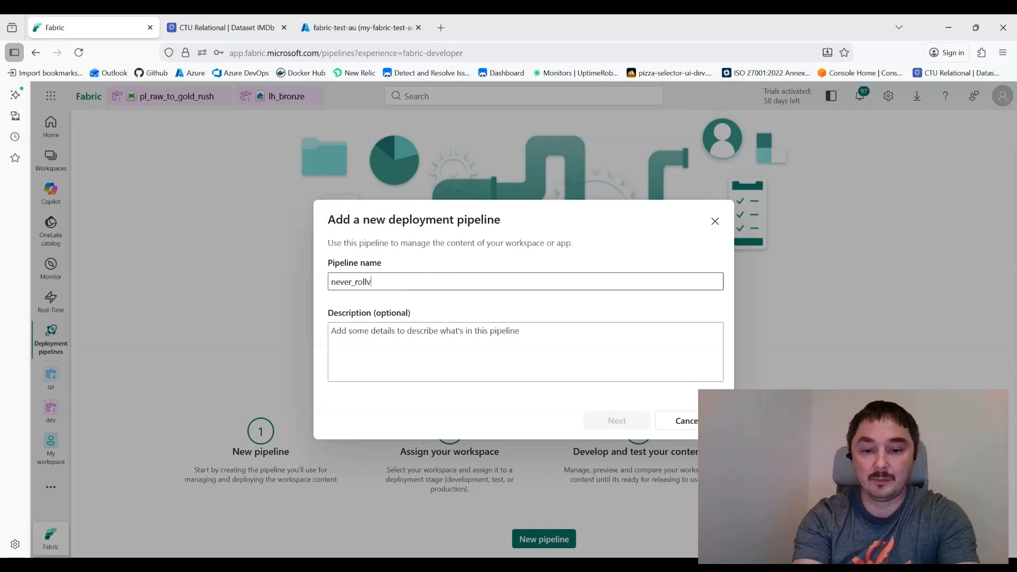
{"action": "type", "text": "r_rollback"}
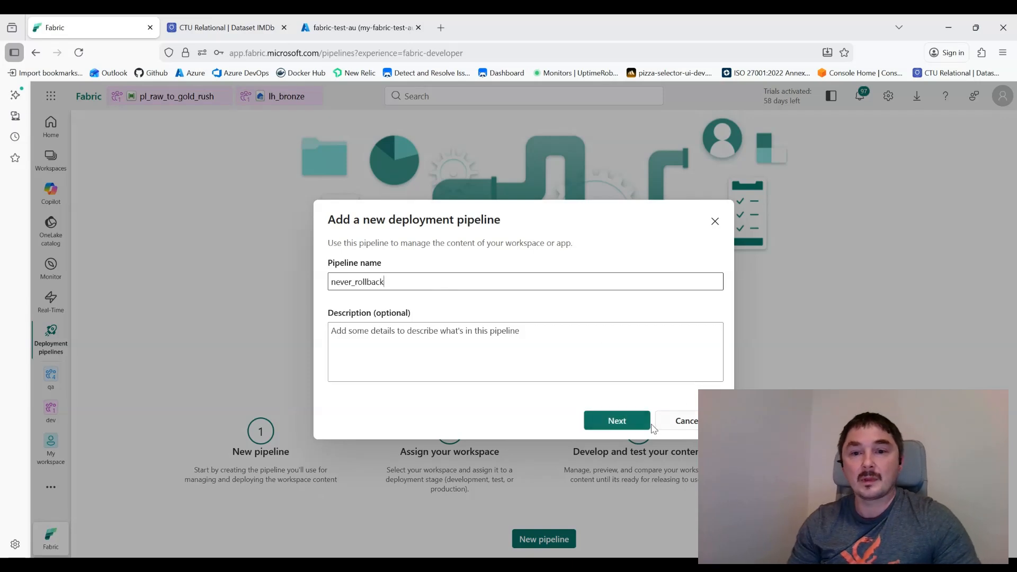
{"action": "left_click", "coordinate": [616, 421]}
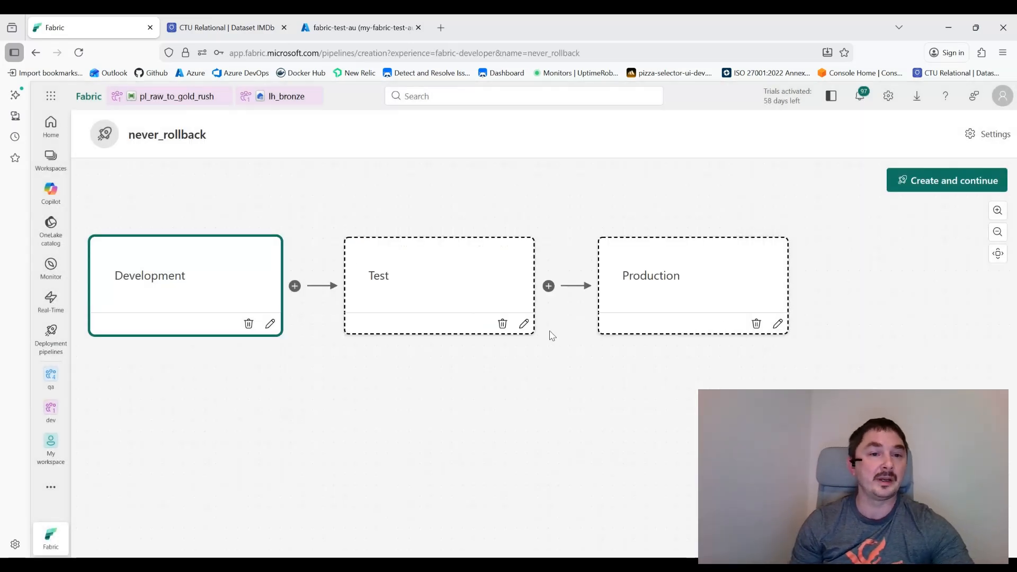
{"action": "left_click_drag", "start_coordinate": [336, 385], "coordinate": [413, 391]}
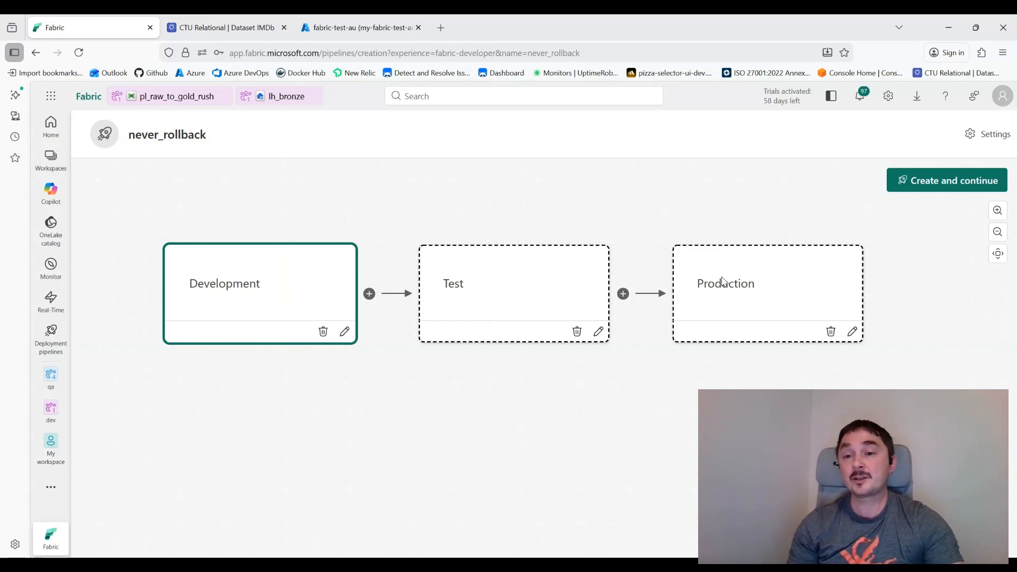
{"action": "left_click", "coordinate": [831, 331]}
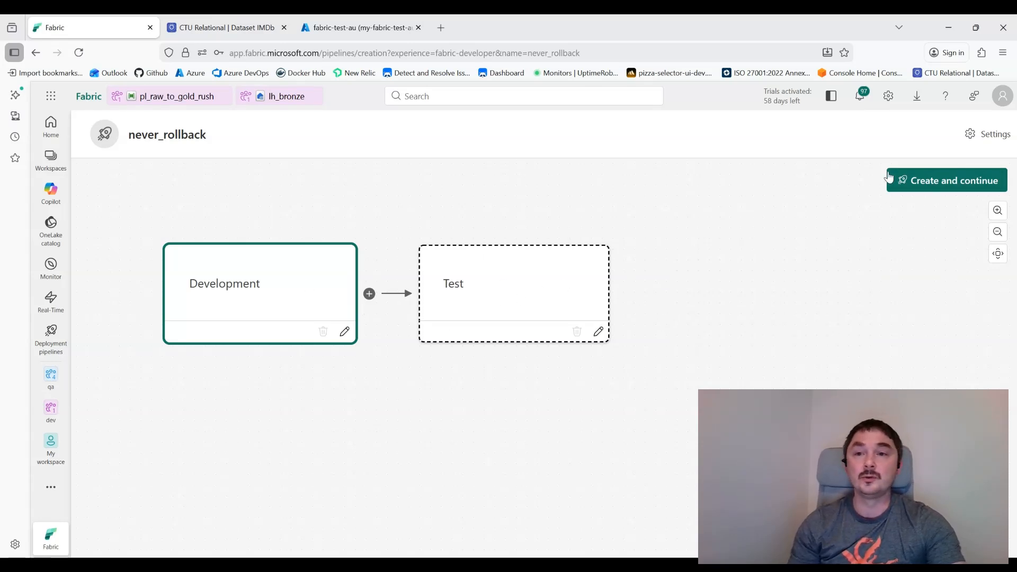
{"action": "left_click", "coordinate": [945, 186]}
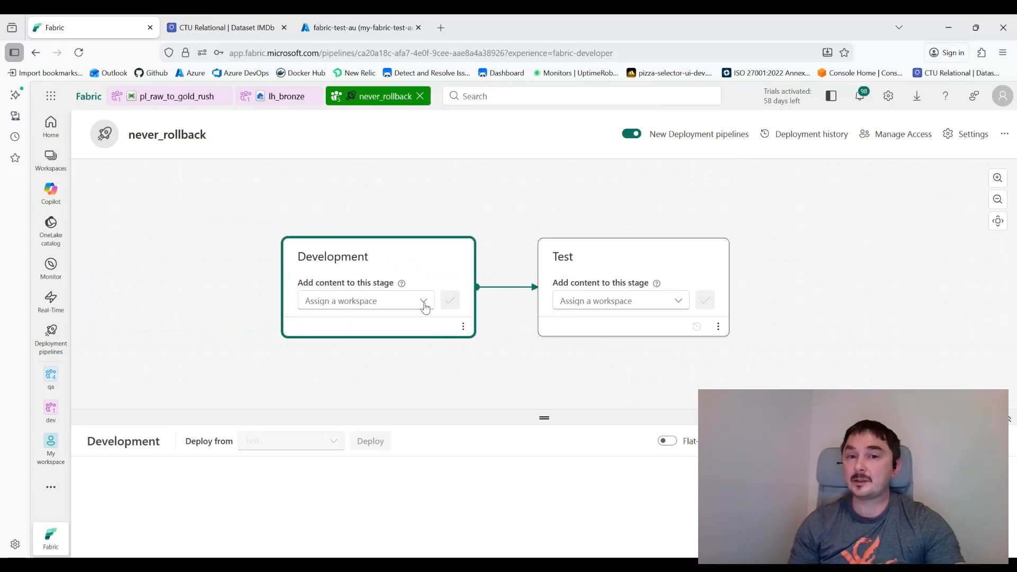
Step: Assign dev to the Development stage and qa to Test, then select both dev items
{"action": "left_click", "coordinate": [424, 305]}
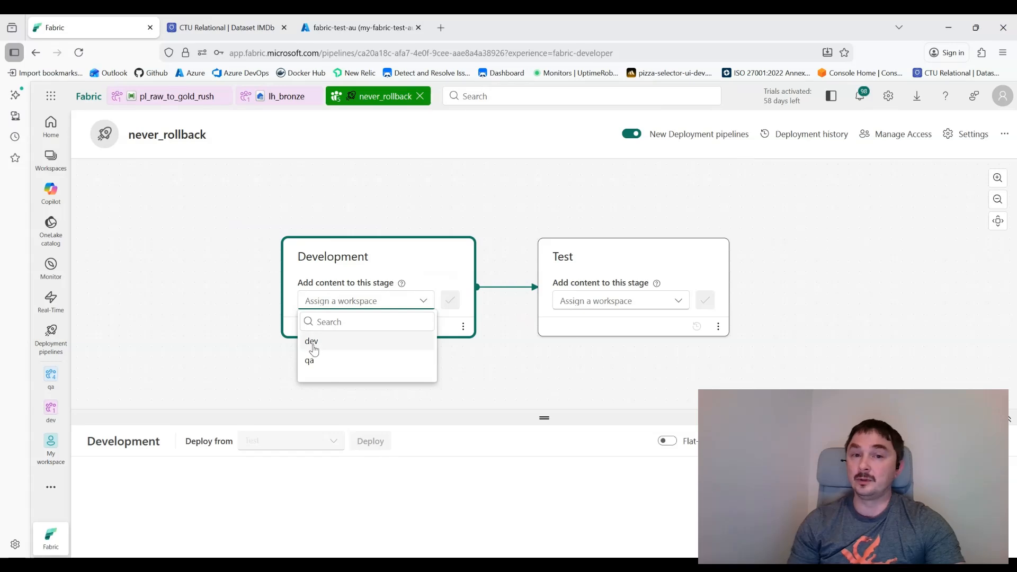
{"action": "left_click", "coordinate": [312, 343]}
{"action": "left_click", "coordinate": [450, 301]}
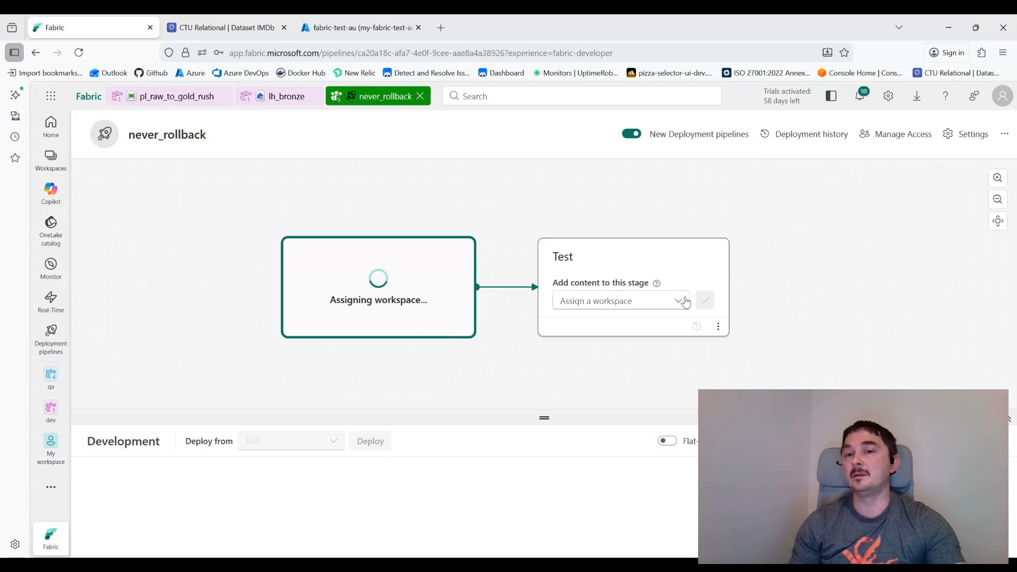
{"action": "left_click", "coordinate": [588, 301]}
{"action": "left_click", "coordinate": [569, 343]}
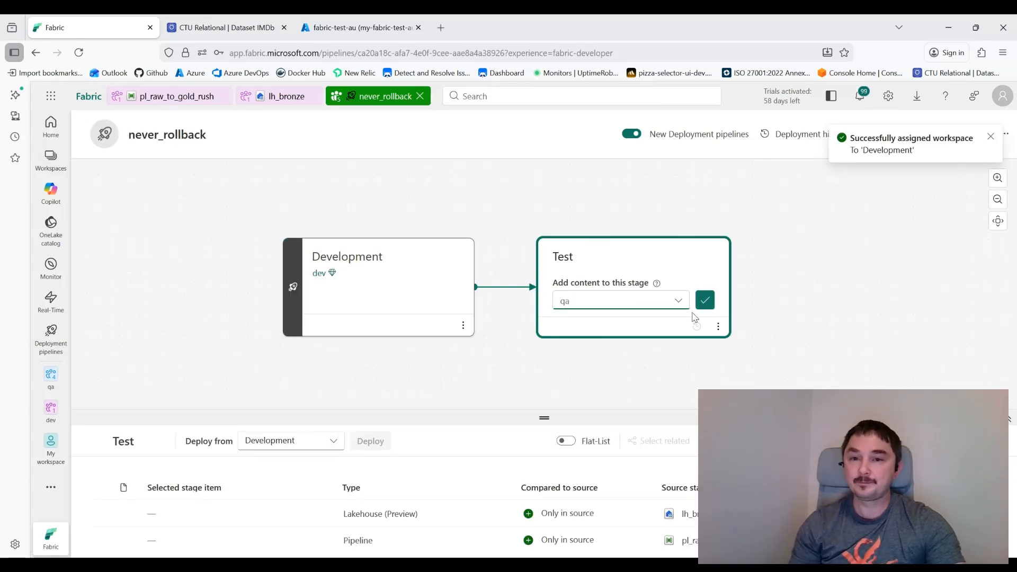
{"action": "left_click", "coordinate": [705, 300]}
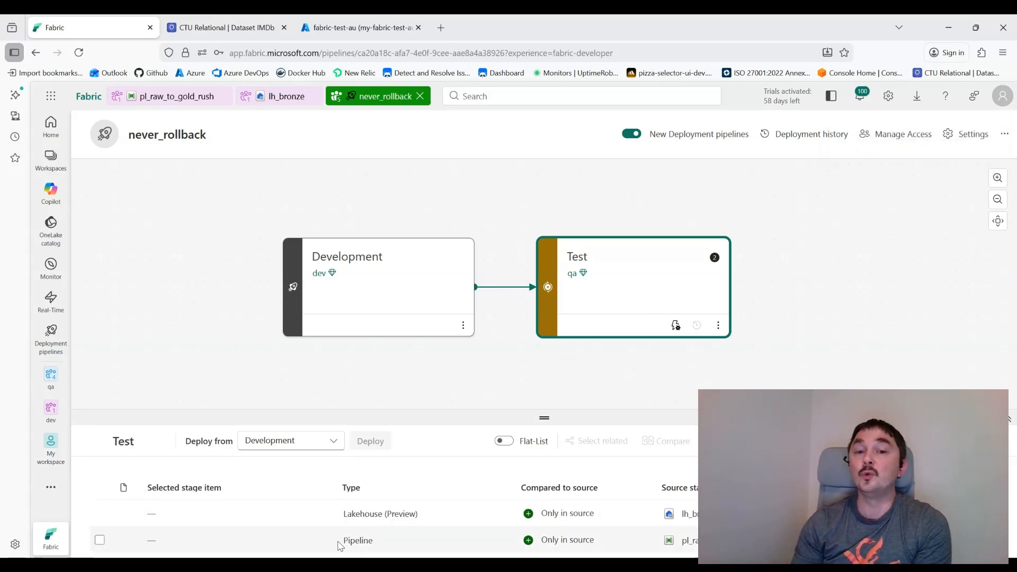
{"action": "left_click", "coordinate": [100, 487]}
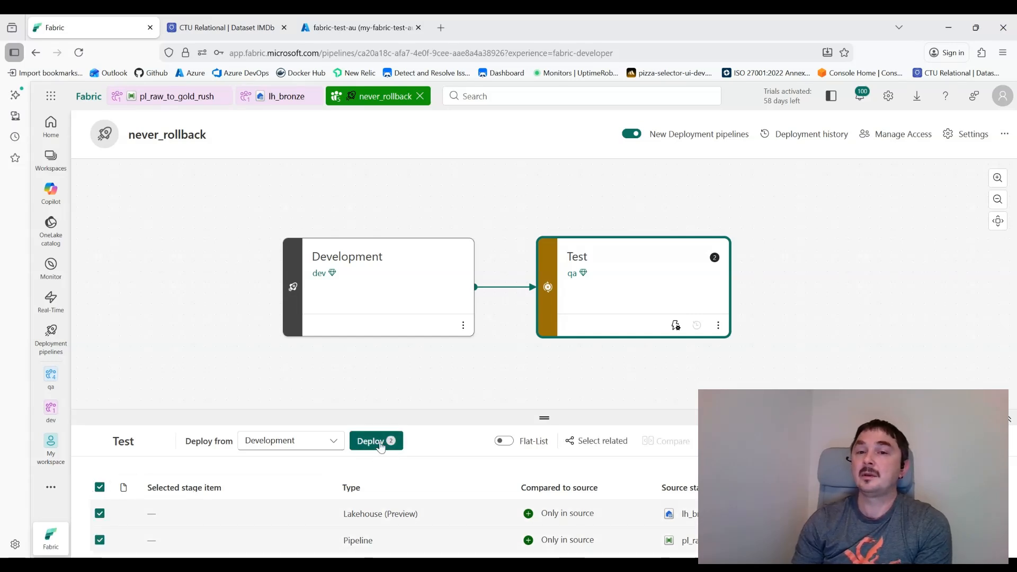
Step: Deploy the two selected items to Test and confirm in the deploy dialog
{"action": "left_click", "coordinate": [380, 442]}
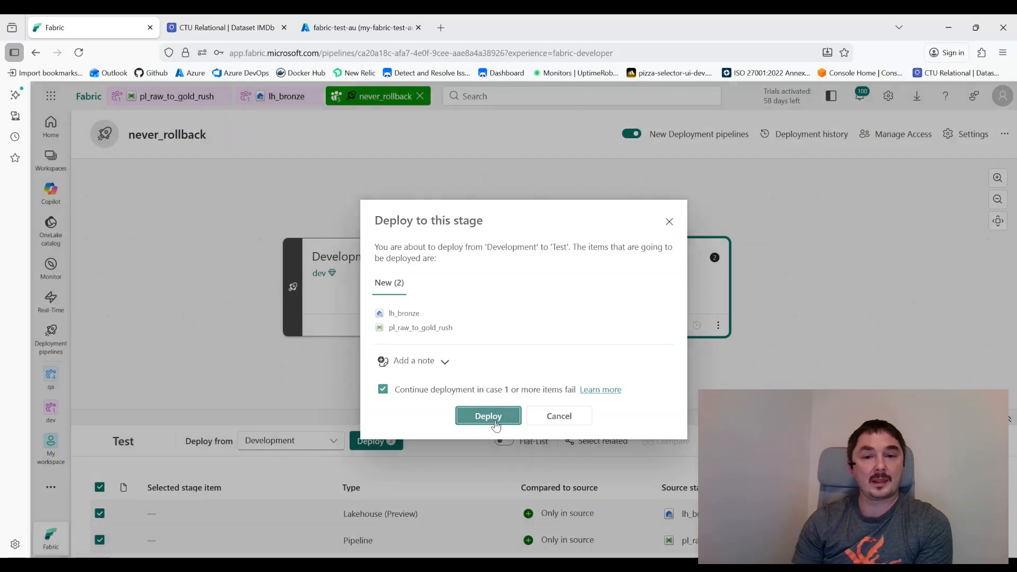
{"action": "left_click", "coordinate": [492, 418]}
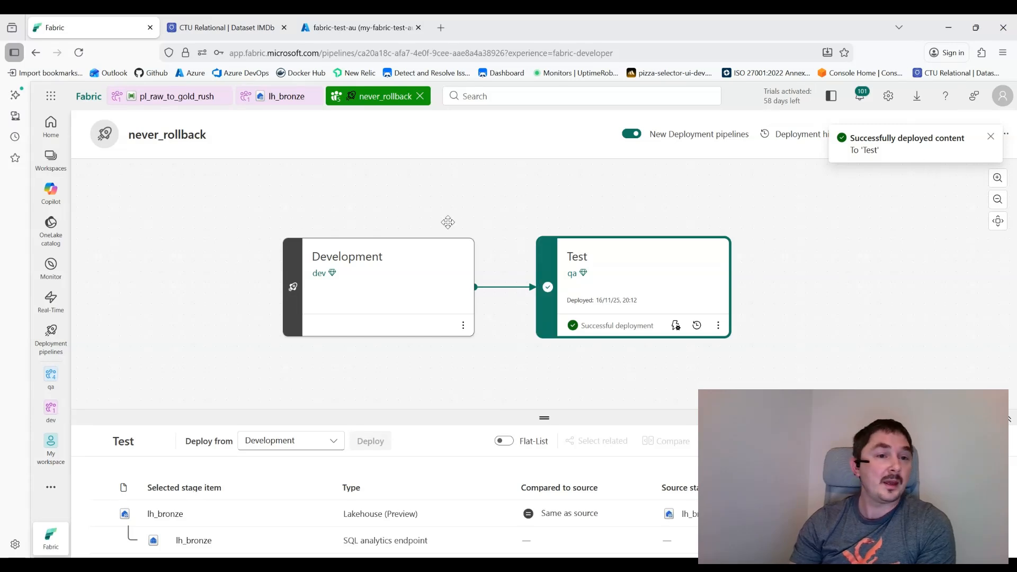
Step: Open the qa workspace's lh_bronze lakehouse and check its Tables folder
{"action": "mouse_move", "coordinate": [50, 378]}
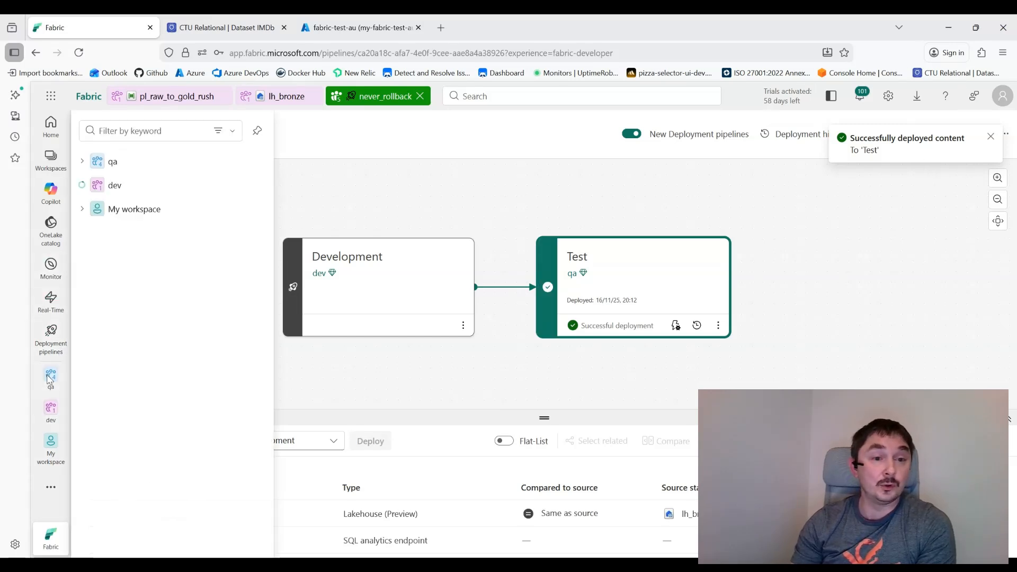
{"action": "left_click", "coordinate": [109, 165]}
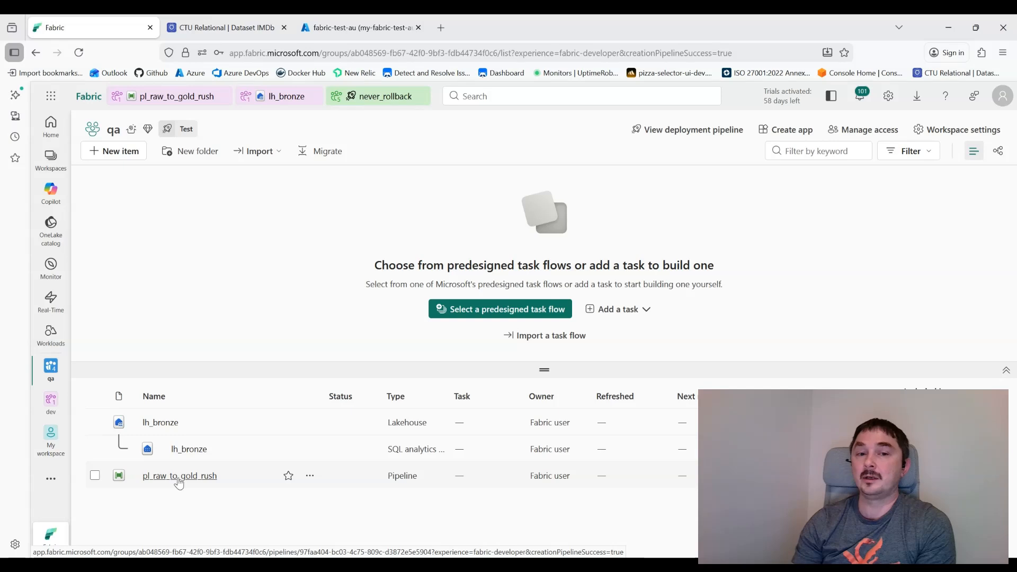
{"action": "left_click", "coordinate": [156, 422]}
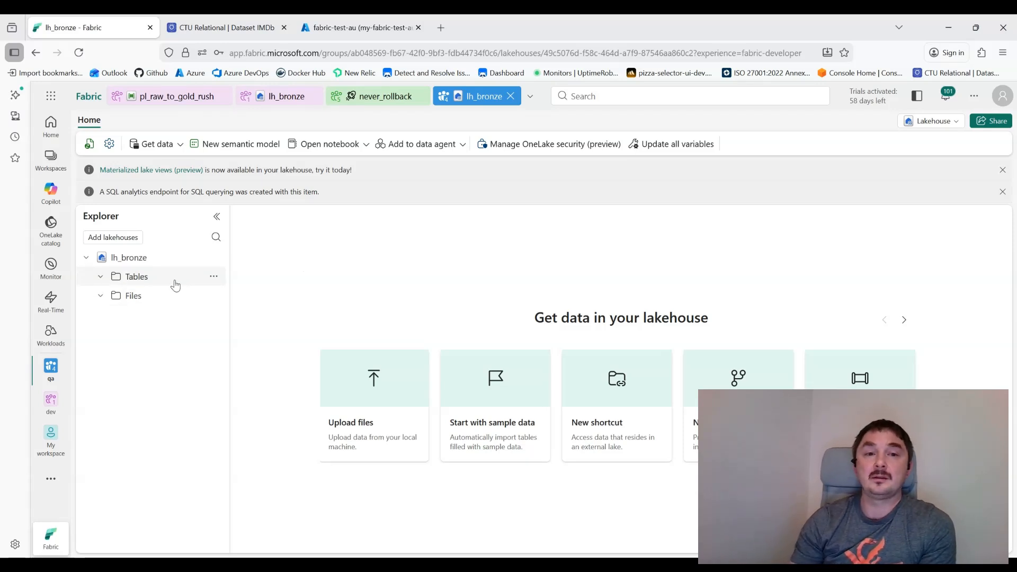
{"action": "left_click", "coordinate": [217, 280]}
{"action": "left_click", "coordinate": [165, 401]}
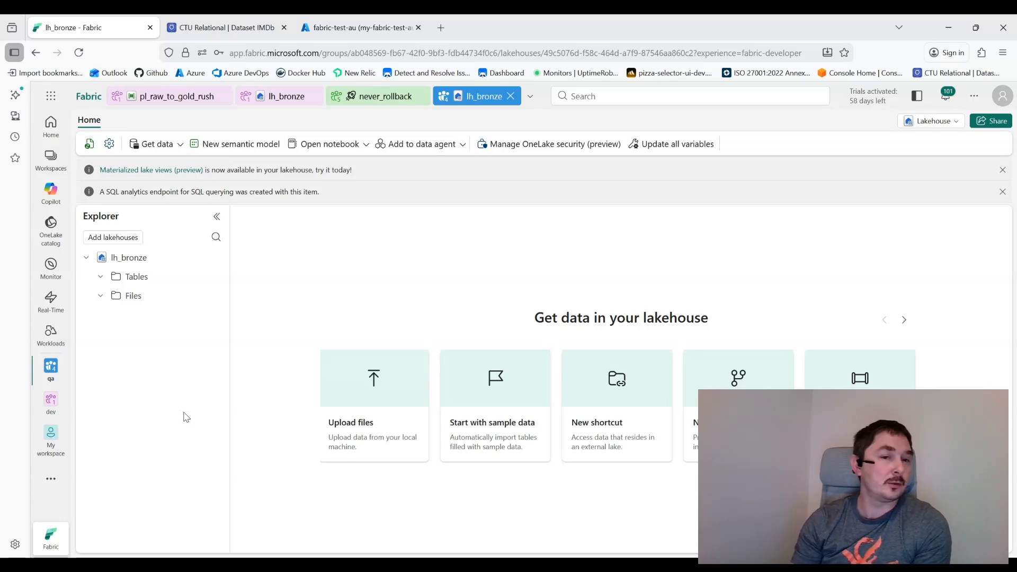
Step: Open the qa pl_raw_to_gold_rush pipeline from the workspace explorer
{"action": "left_click", "coordinate": [51, 406]}
{"action": "left_click", "coordinate": [49, 370]}
{"action": "left_click", "coordinate": [49, 368]}
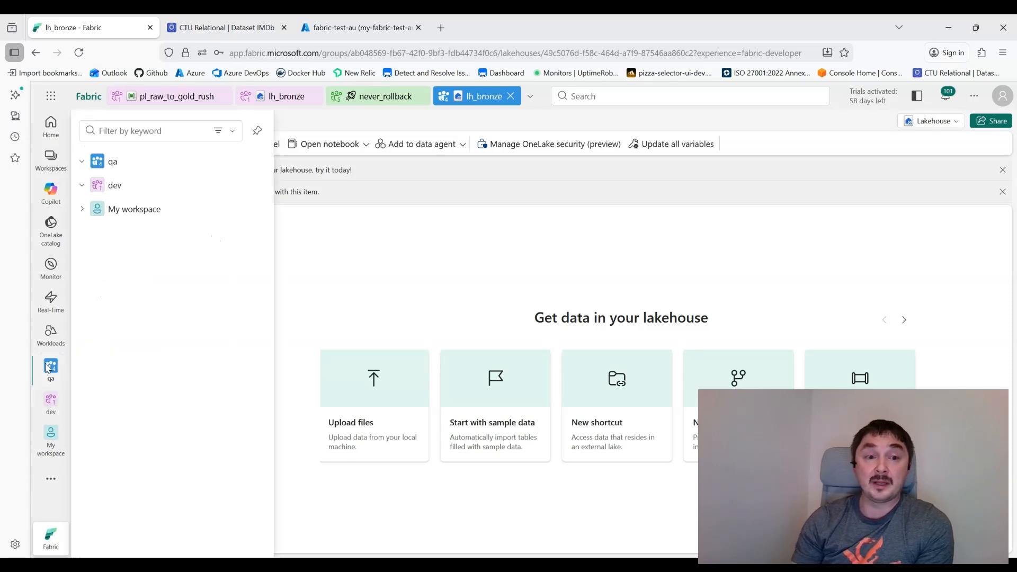
{"action": "left_click", "coordinate": [136, 237]}
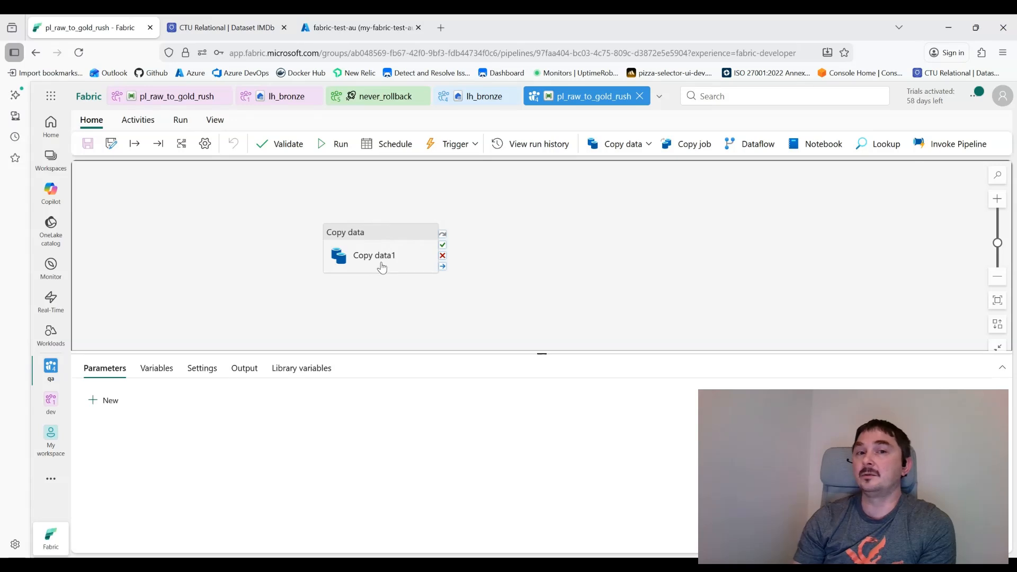
Step: Select Copy data1 and review its Source and Destination settings
{"action": "left_click", "coordinate": [381, 267]}
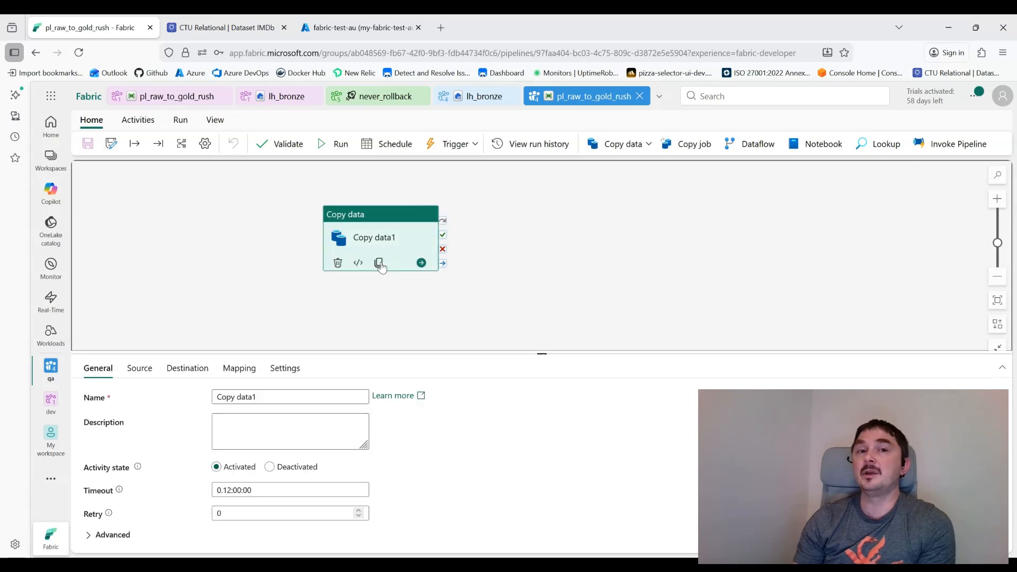
{"action": "left_click", "coordinate": [141, 370]}
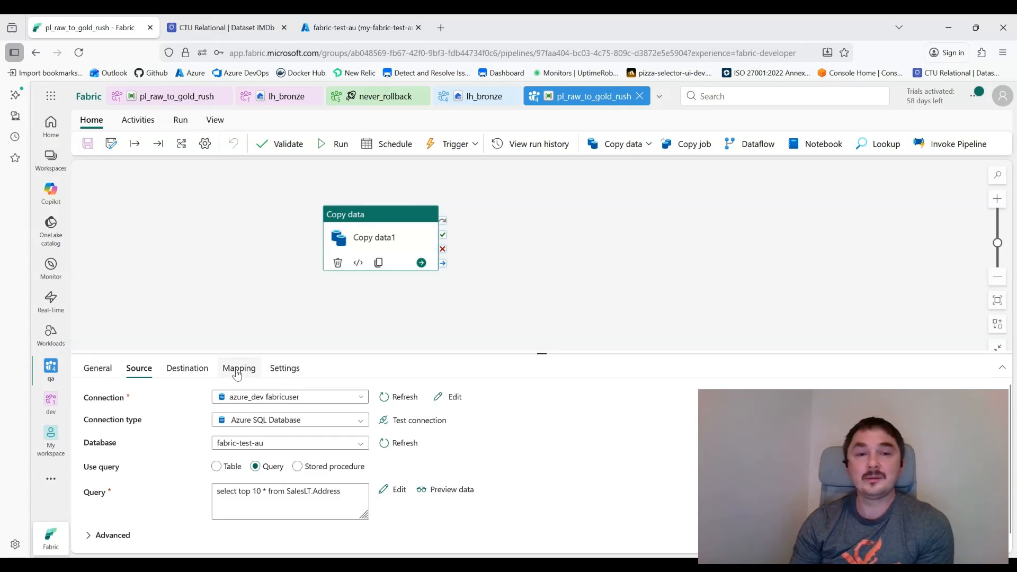
{"action": "left_click", "coordinate": [184, 370]}
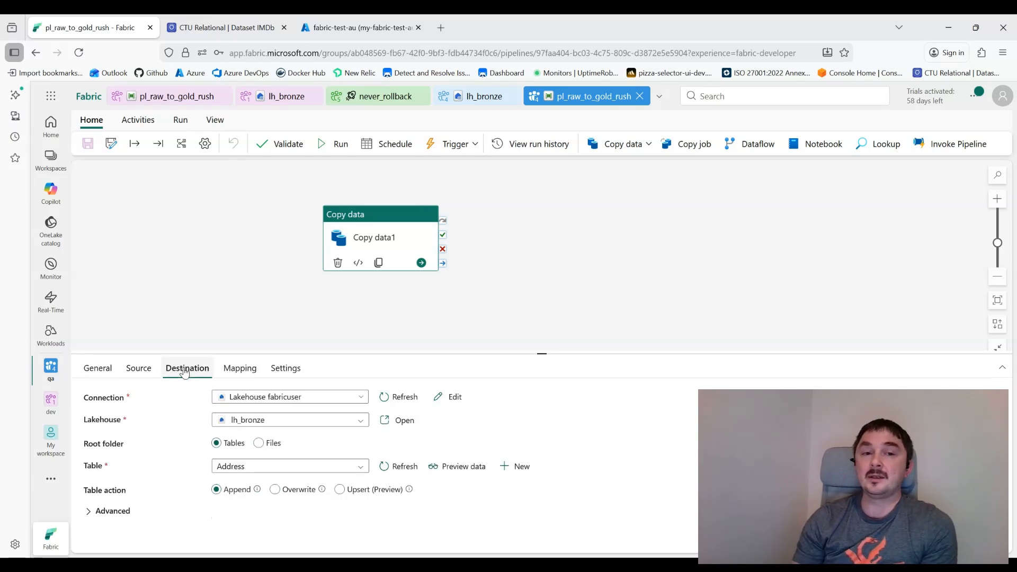
Step: Set the destination lakehouse to dev's lh_bronze via Browse all, then close the pipeline
{"action": "left_click", "coordinate": [288, 426]}
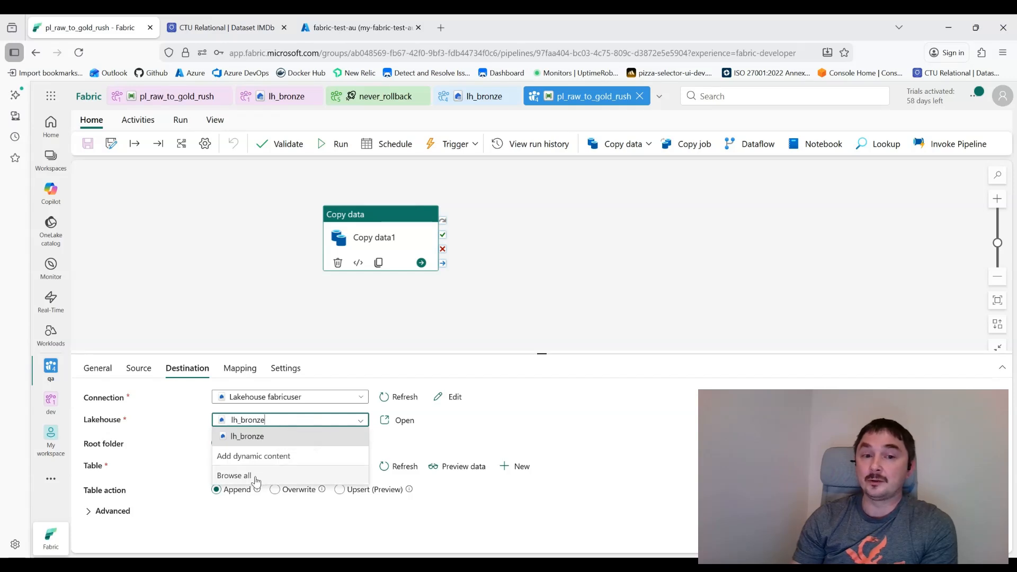
{"action": "left_click", "coordinate": [256, 476]}
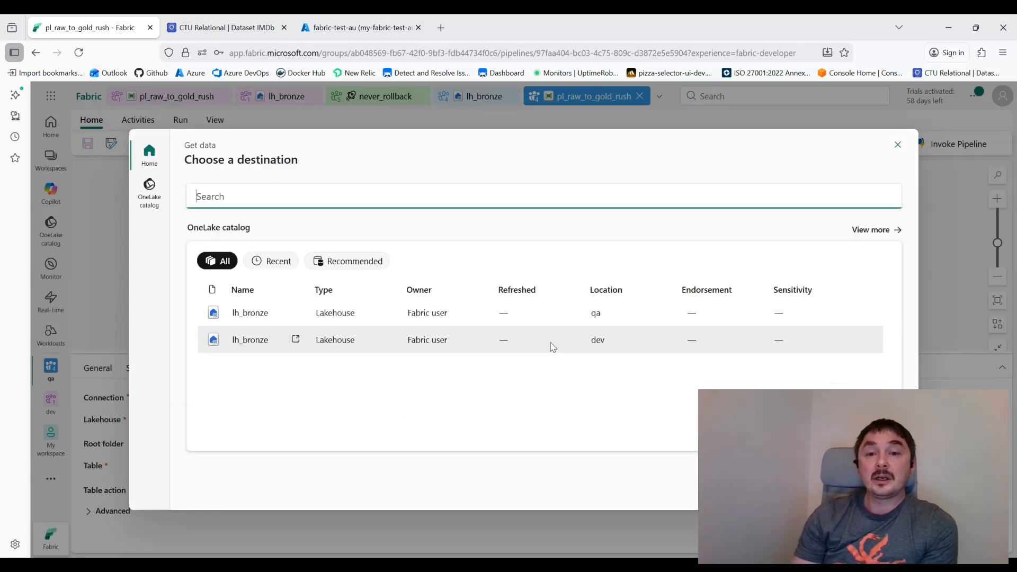
{"action": "left_click", "coordinate": [594, 339]}
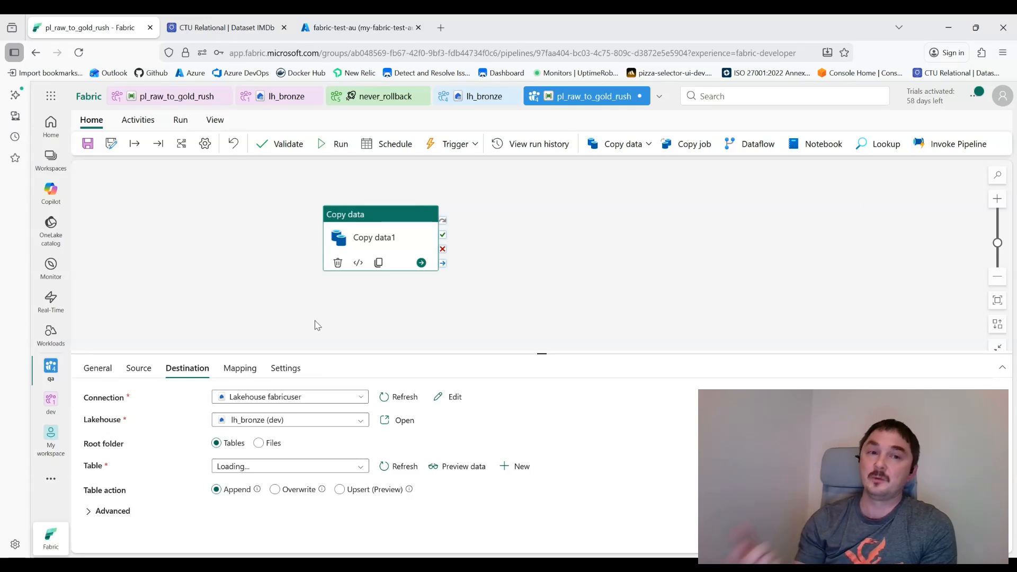
{"action": "left_click", "coordinate": [175, 217]}
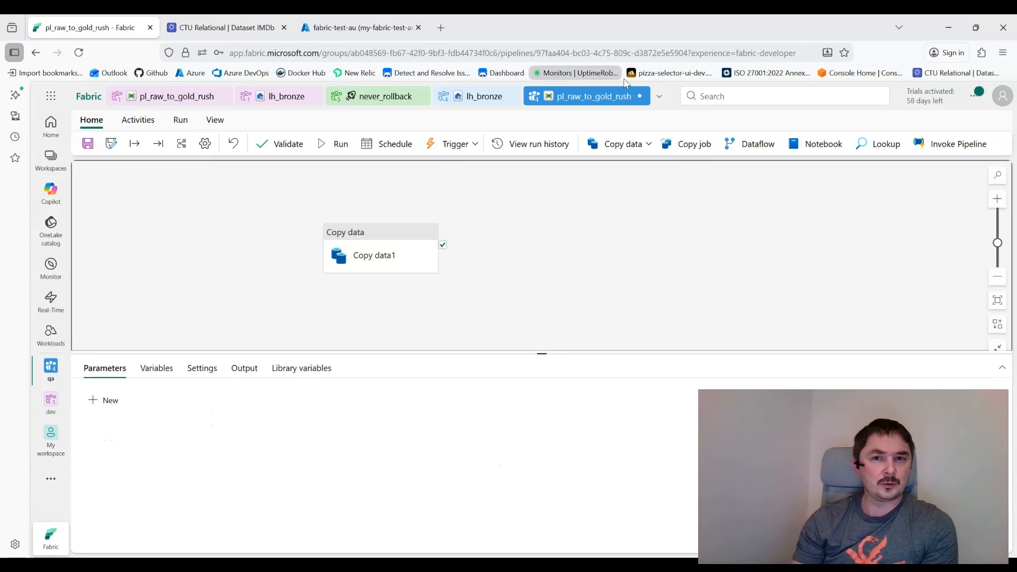
{"action": "left_click", "coordinate": [639, 97]}
Step: Discard the qa pipeline changes, close lh_bronze, and start a new item in dev
{"action": "left_click", "coordinate": [520, 362]}
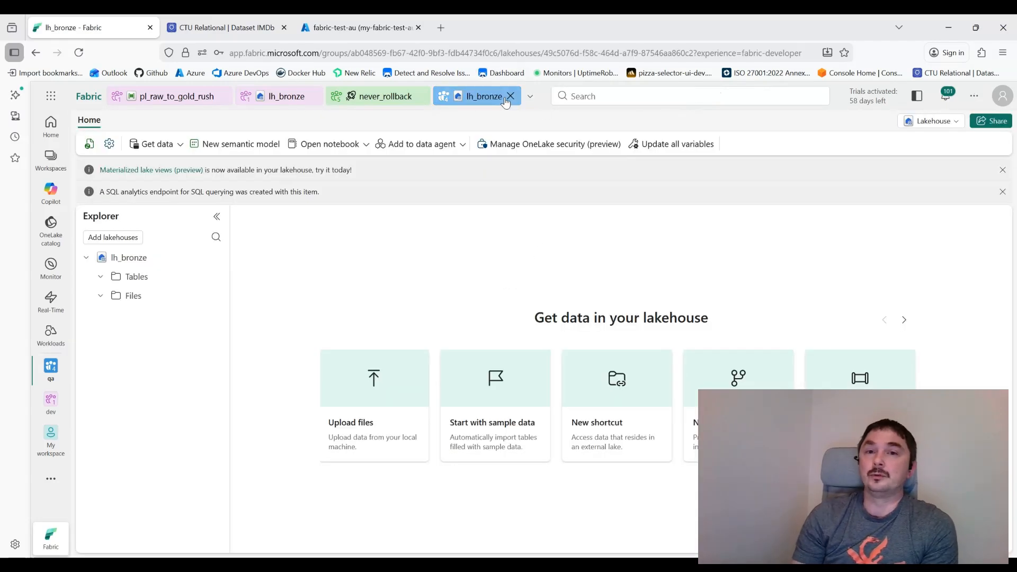
{"action": "left_click", "coordinate": [510, 96]}
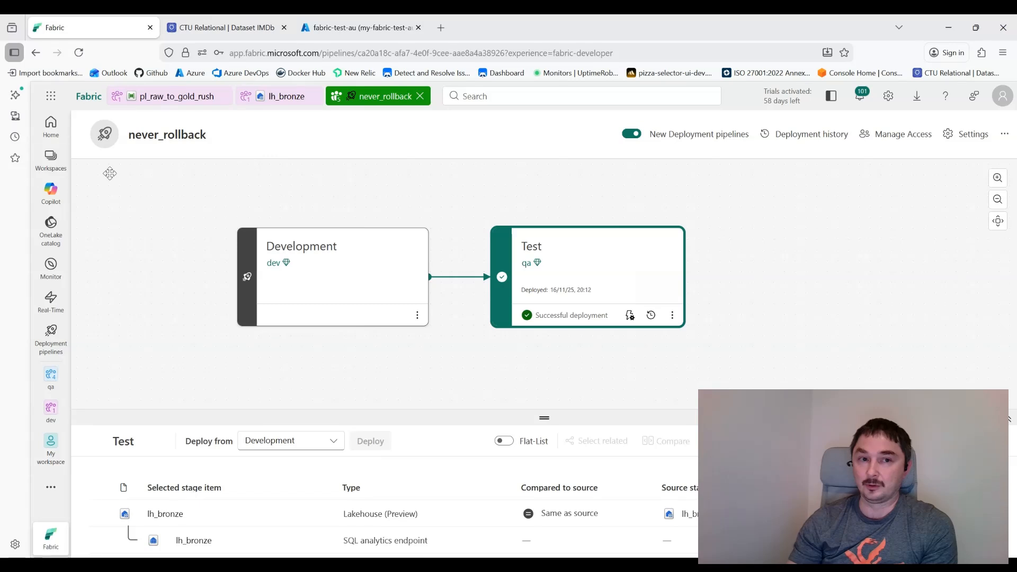
{"action": "left_click", "coordinate": [51, 165]}
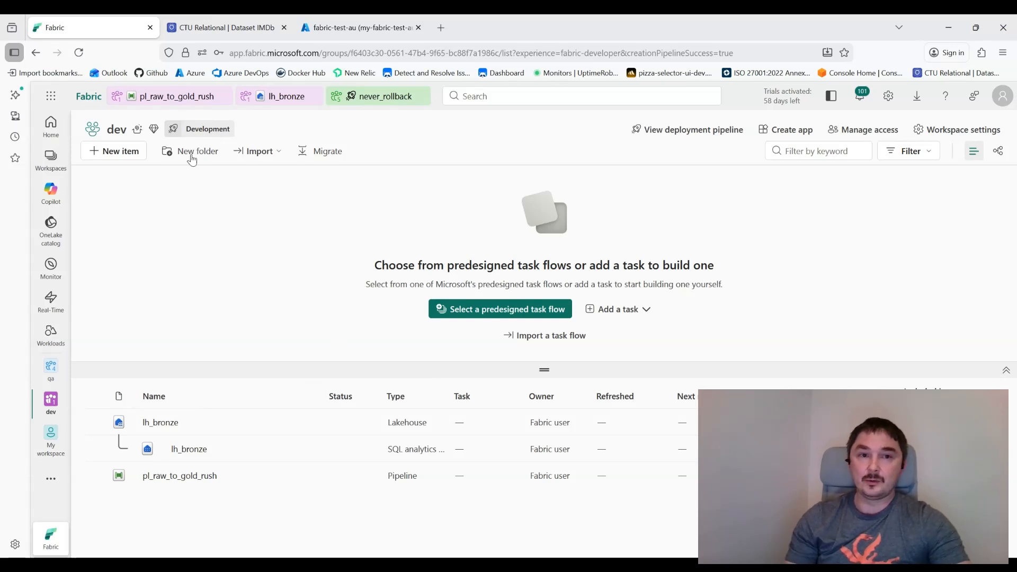
{"action": "left_click", "coordinate": [113, 154]}
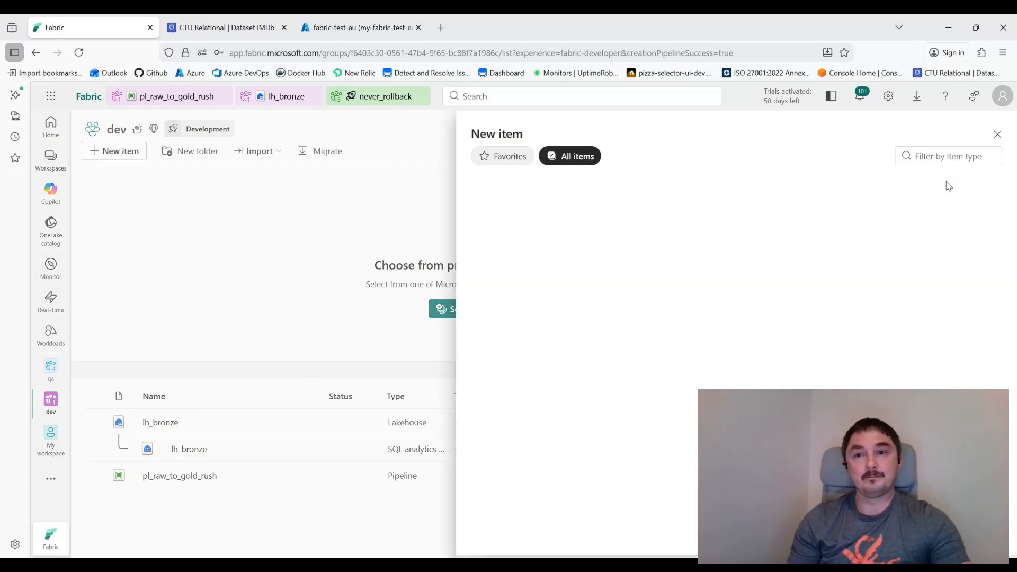
Step: Create a new Variable library named Lenins in the dev workspace
{"action": "type", "text": "libra"}
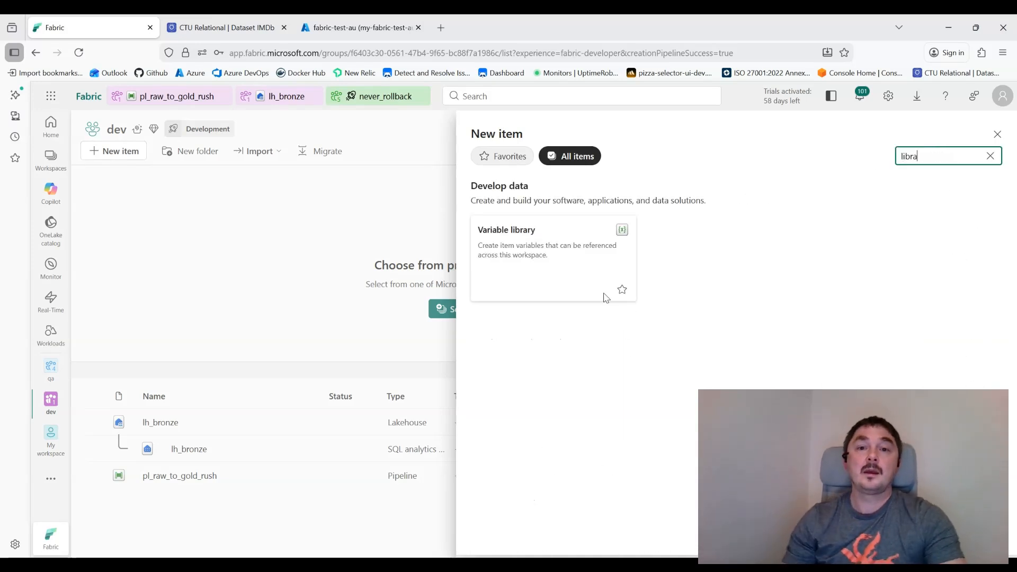
{"action": "left_click", "coordinate": [550, 252]}
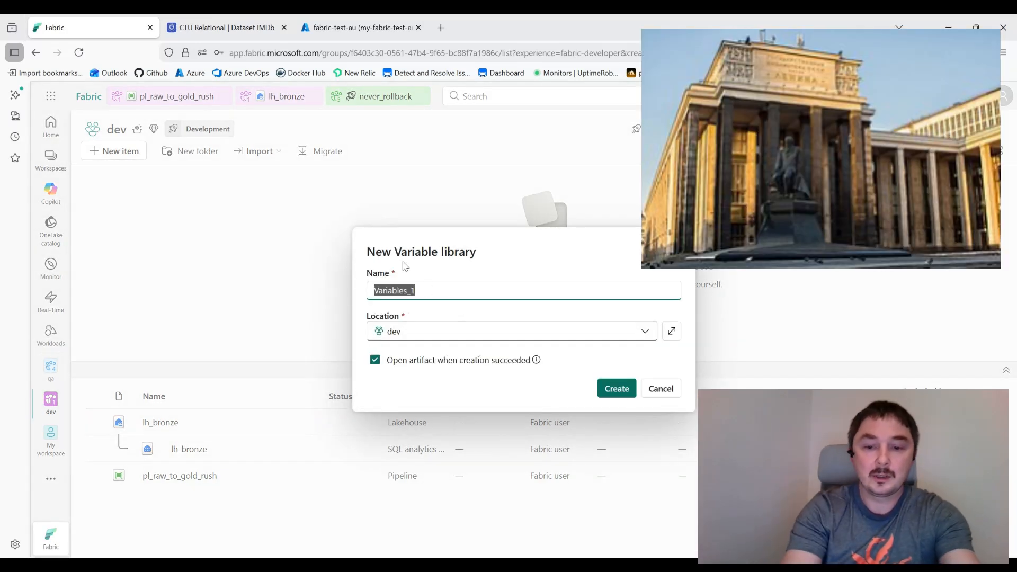
{"action": "type", "text": "Lenins"}
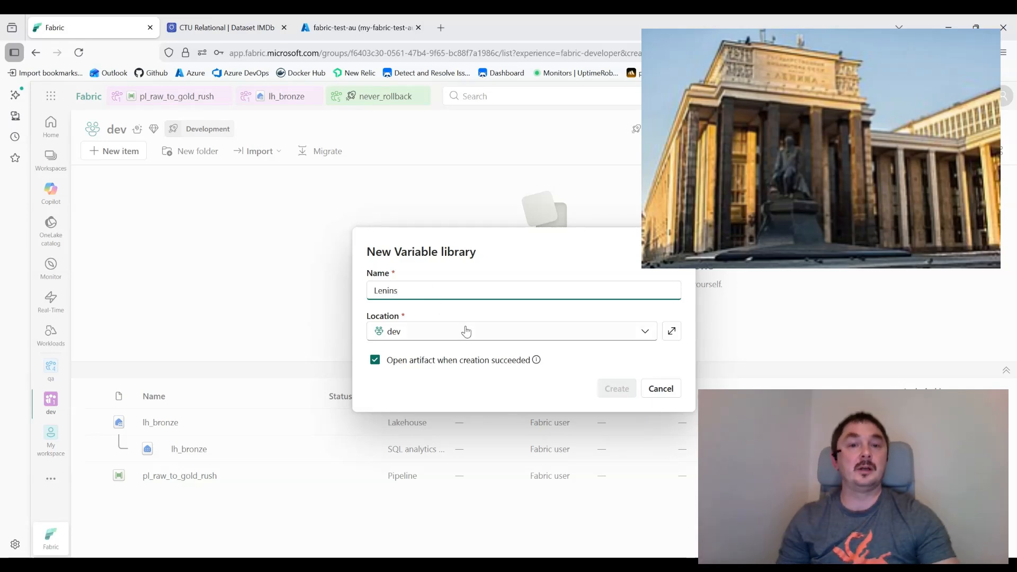
{"action": "left_click", "coordinate": [614, 390]}
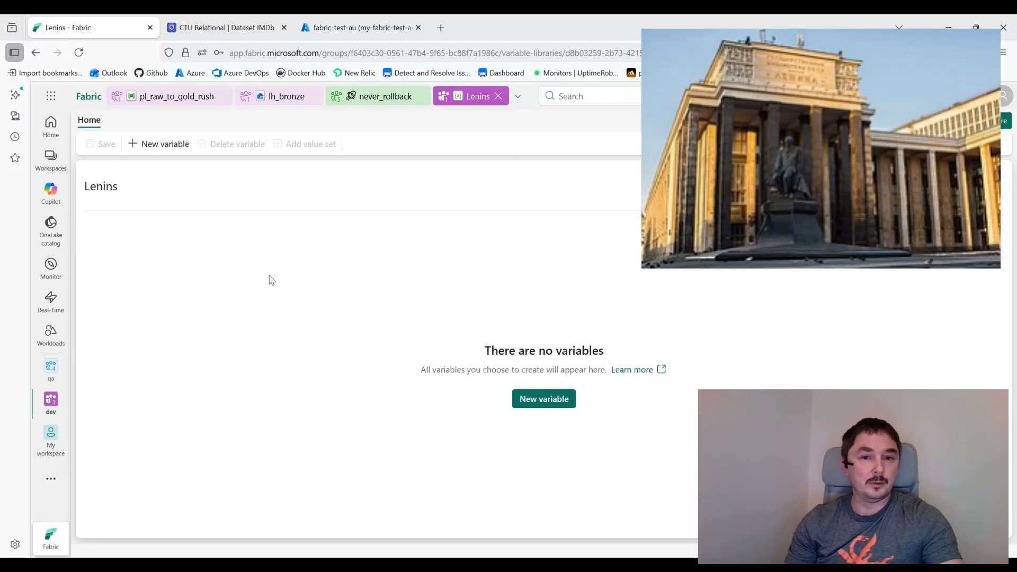
Step: Add a String variable named connection_id to the Lenins library
{"action": "left_click", "coordinate": [543, 403]}
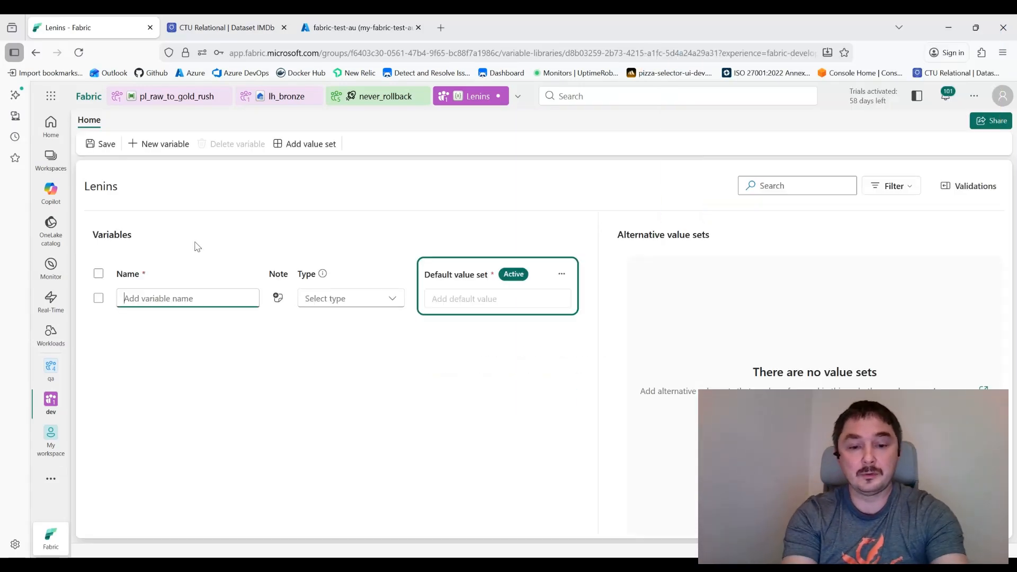
{"action": "type", "text": "ca"}
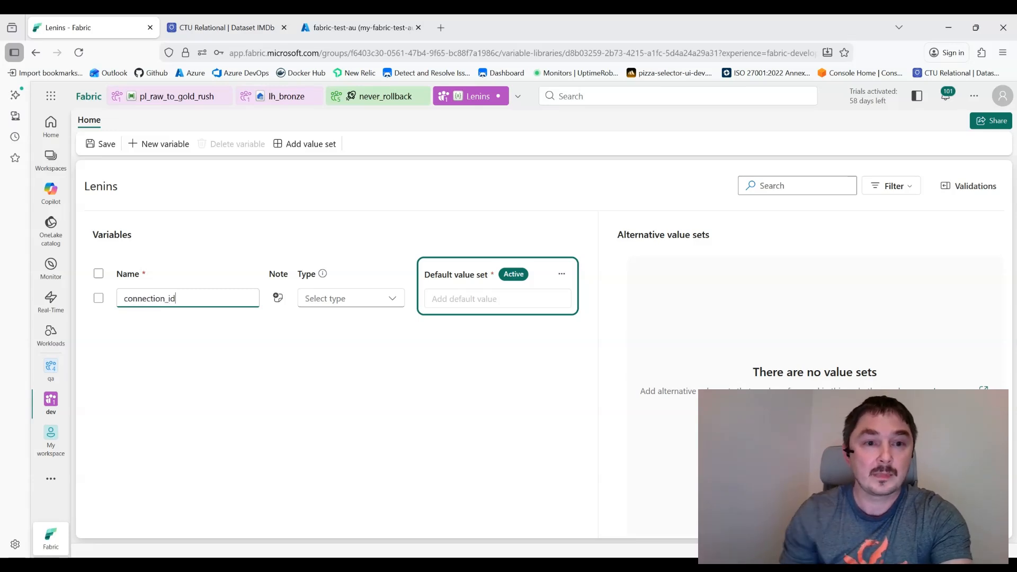
{"action": "left_click", "coordinate": [339, 297]}
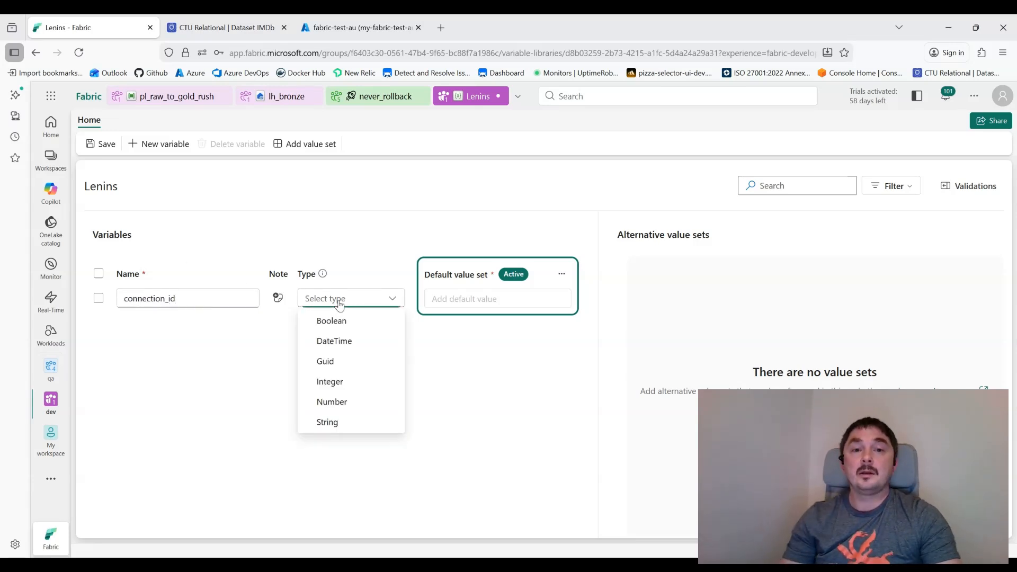
{"action": "left_click", "coordinate": [350, 421]}
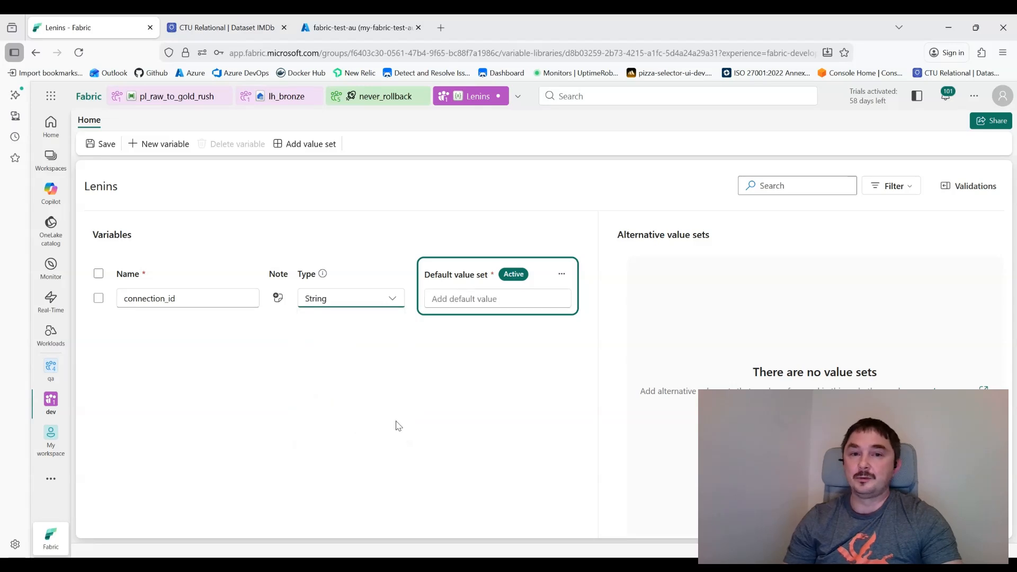
Step: Open Manage connections and gateways from the portal settings
{"action": "left_click", "coordinate": [981, 101]}
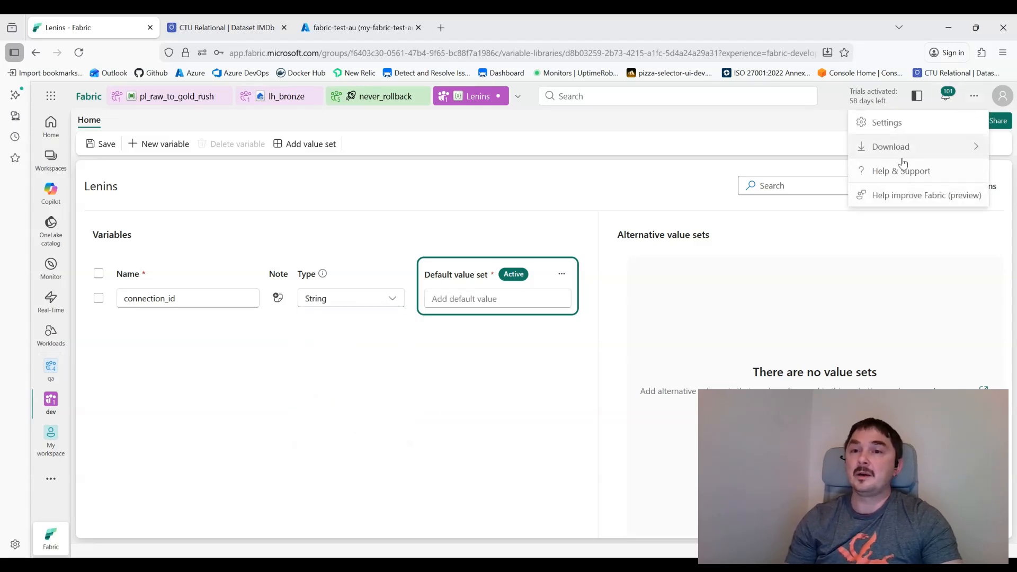
{"action": "left_click", "coordinate": [890, 124]}
{"action": "left_click", "coordinate": [881, 370]}
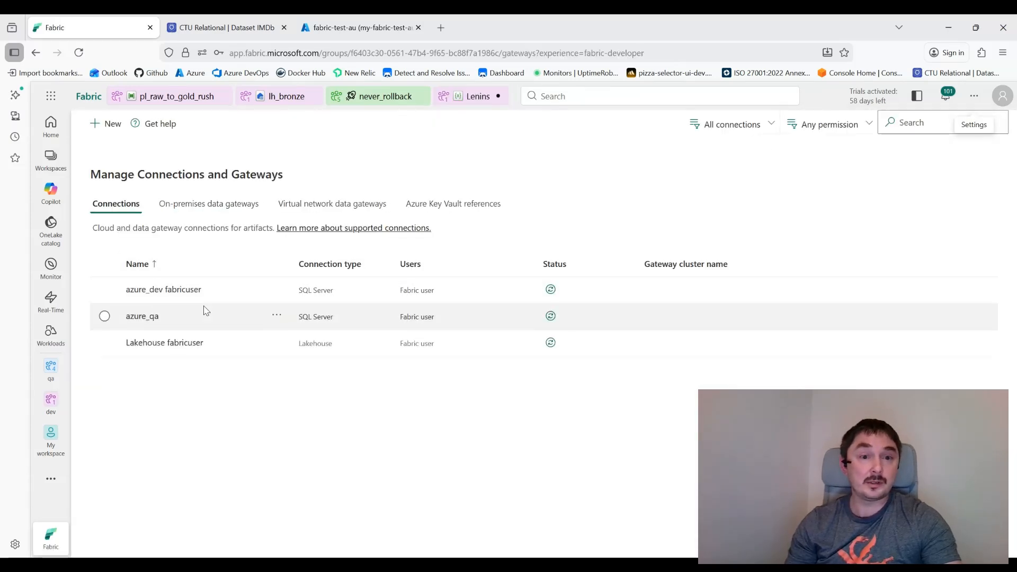
Step: Copy the azure_dev fabricuser connection ID and paste it as connection_id's default value in Lenins
{"action": "left_click", "coordinate": [277, 291]}
{"action": "left_click", "coordinate": [277, 289]}
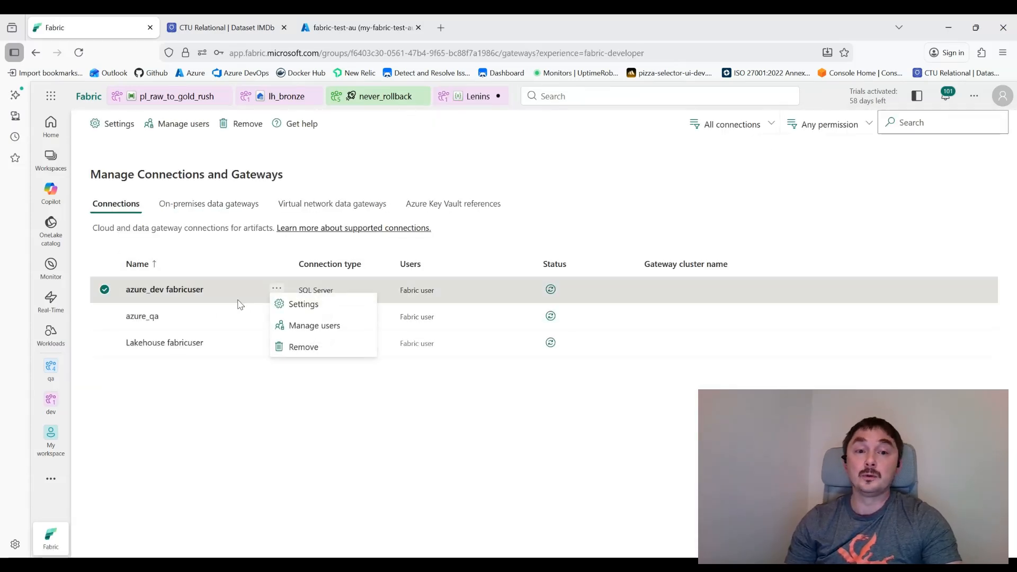
{"action": "left_click", "coordinate": [303, 305]}
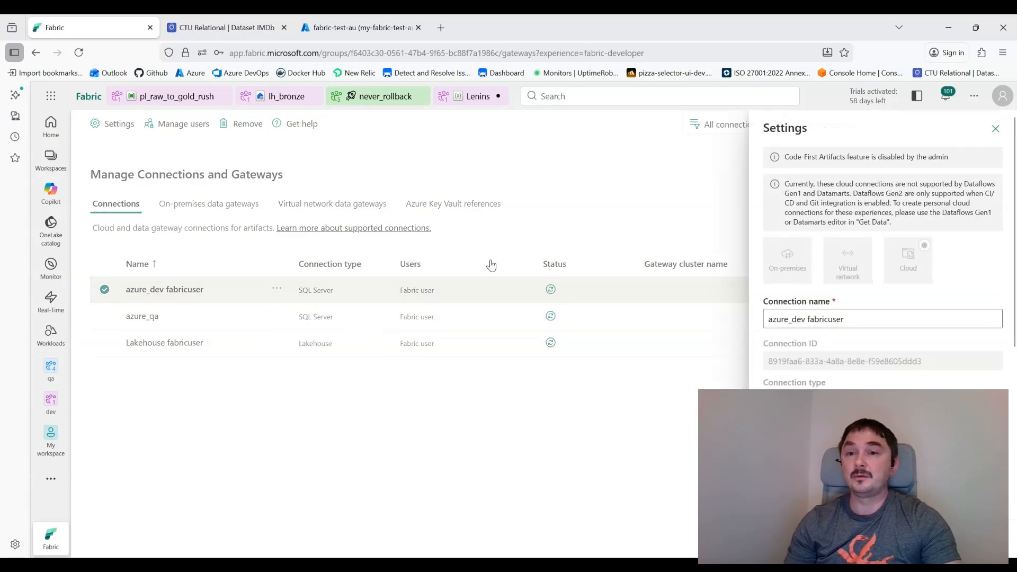
{"action": "triple_click", "coordinate": [807, 366]}
{"action": "key", "text": "ctrl+c"}
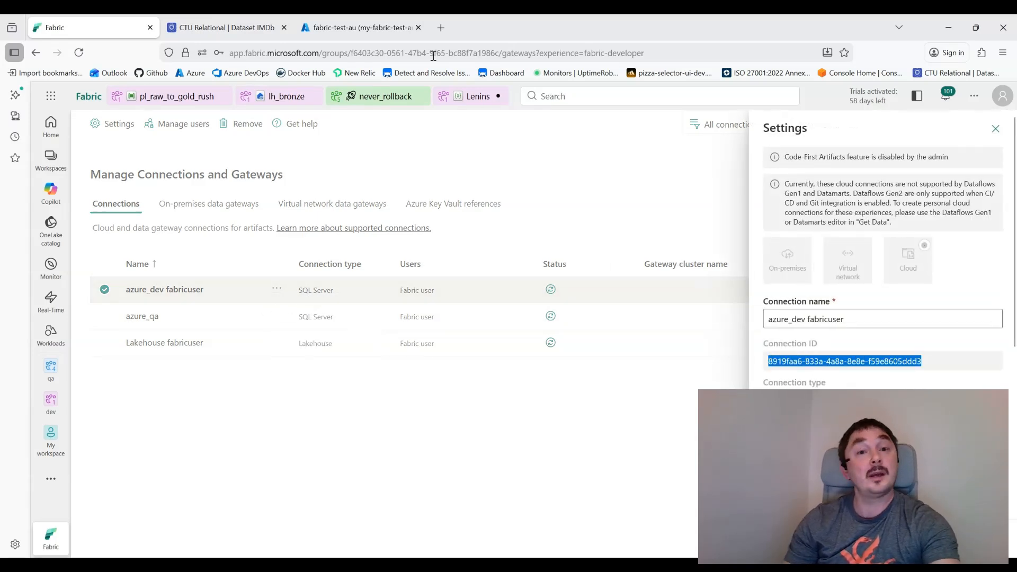
{"action": "left_click", "coordinate": [484, 103]}
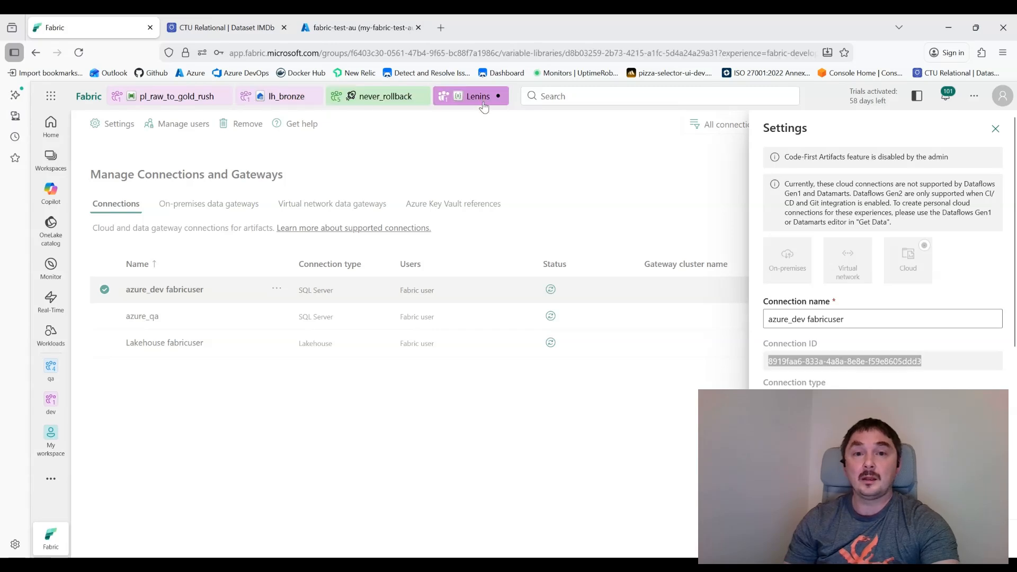
{"action": "left_click", "coordinate": [485, 298]}
{"action": "key", "text": "ctrl+v"}
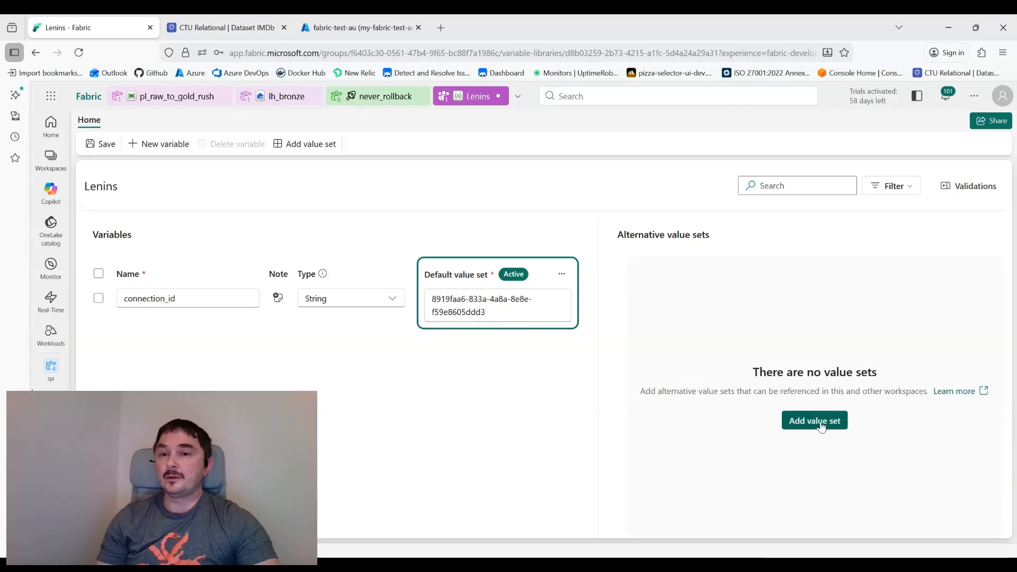
Step: Add a new value set named qa to the Lenins library
{"action": "left_click", "coordinate": [820, 427]}
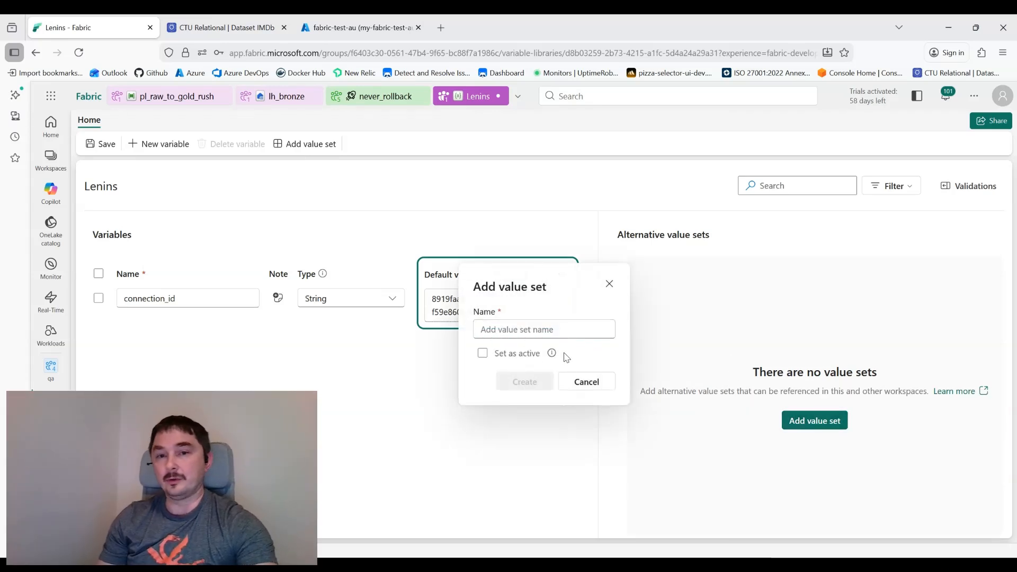
{"action": "left_click", "coordinate": [506, 329]}
{"action": "type", "text": "qa"}
{"action": "left_click", "coordinate": [525, 382]}
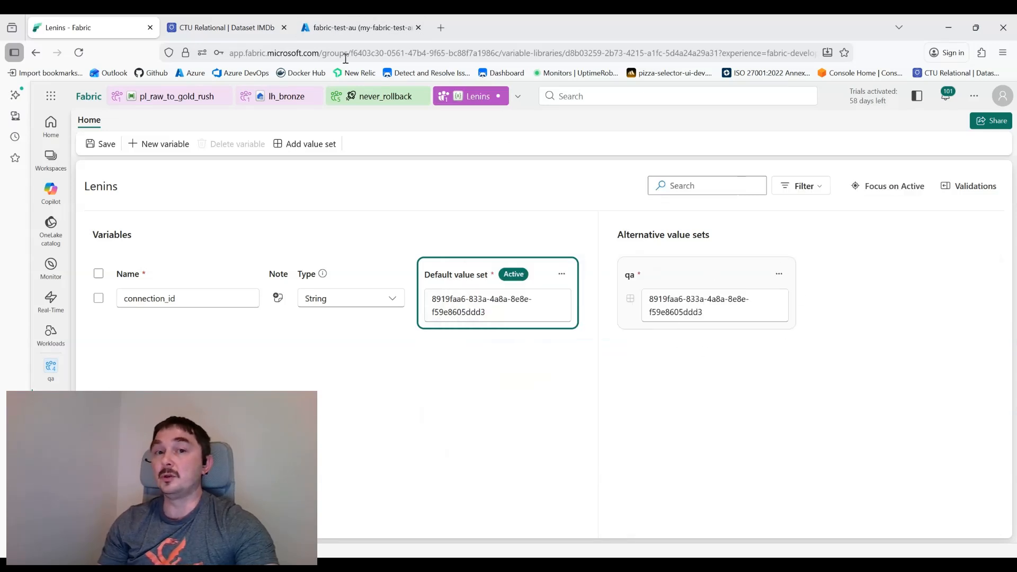
Step: Copy the azure_qa connection ID and paste it as connection_id's qa value
{"action": "left_click", "coordinate": [973, 99]}
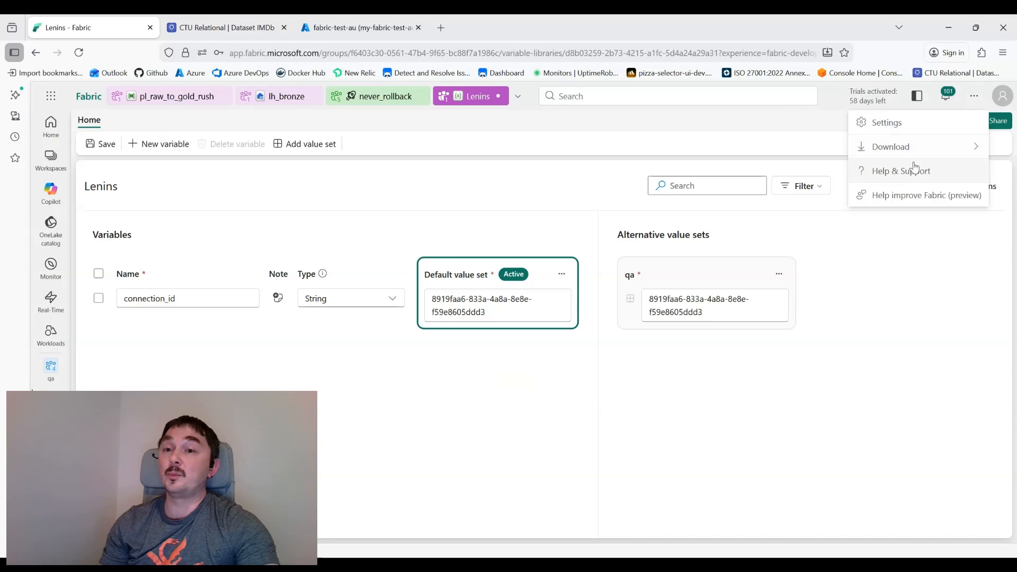
{"action": "left_click", "coordinate": [886, 122]}
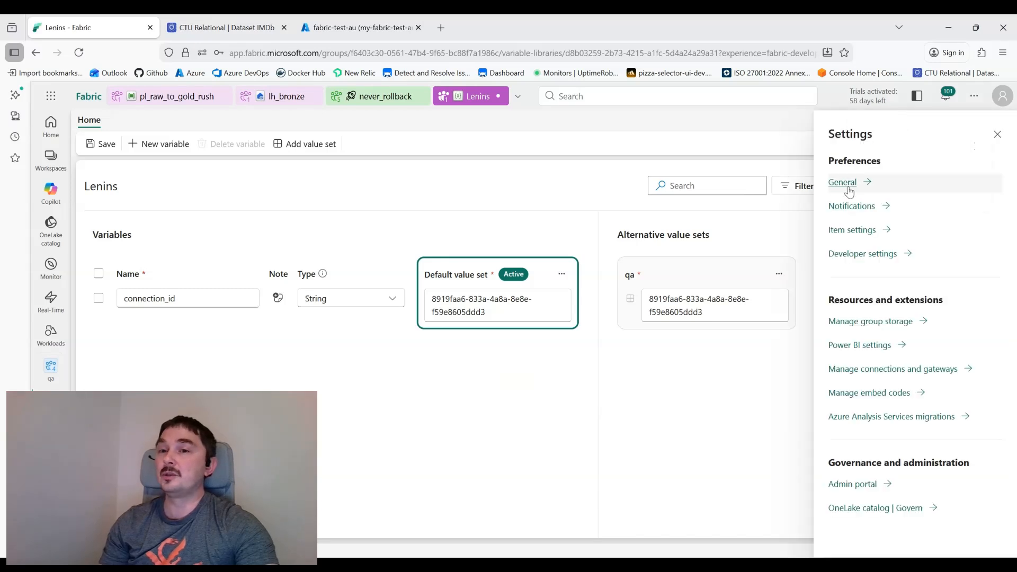
{"action": "left_click", "coordinate": [883, 368]}
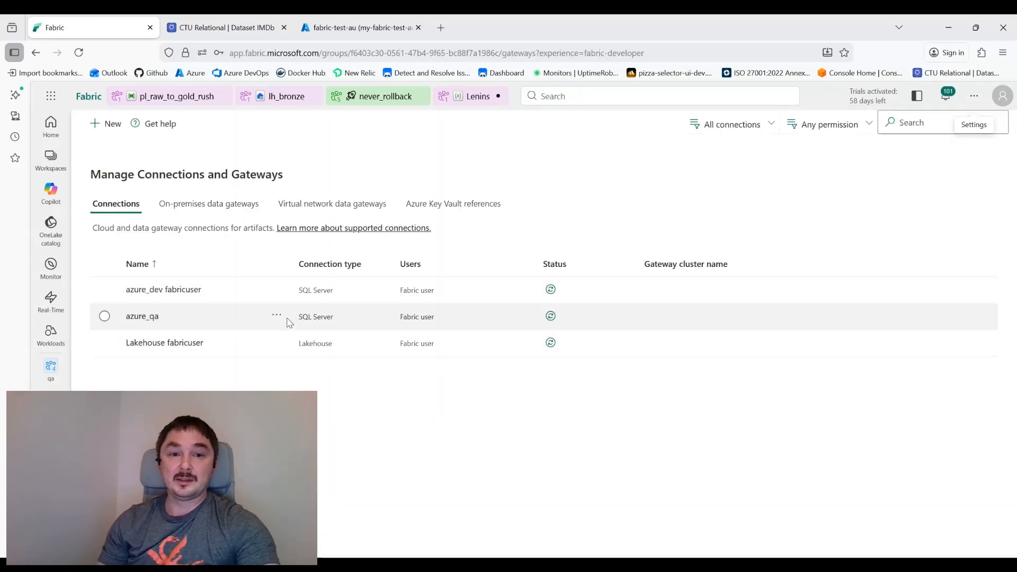
{"action": "left_click", "coordinate": [276, 315]}
{"action": "left_click", "coordinate": [296, 329]}
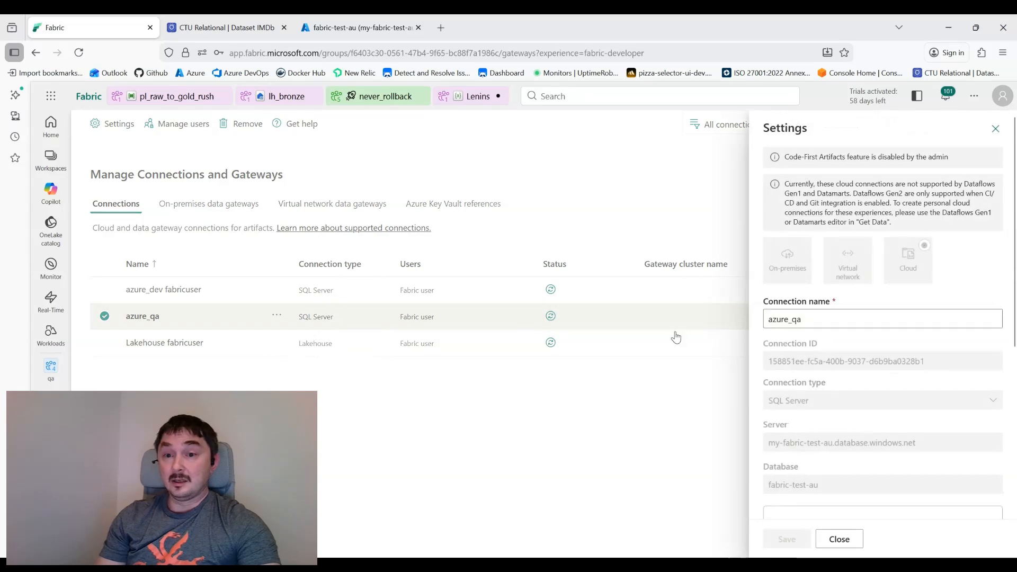
{"action": "triple_click", "coordinate": [820, 361]}
{"action": "key", "text": "ctrl+c"}
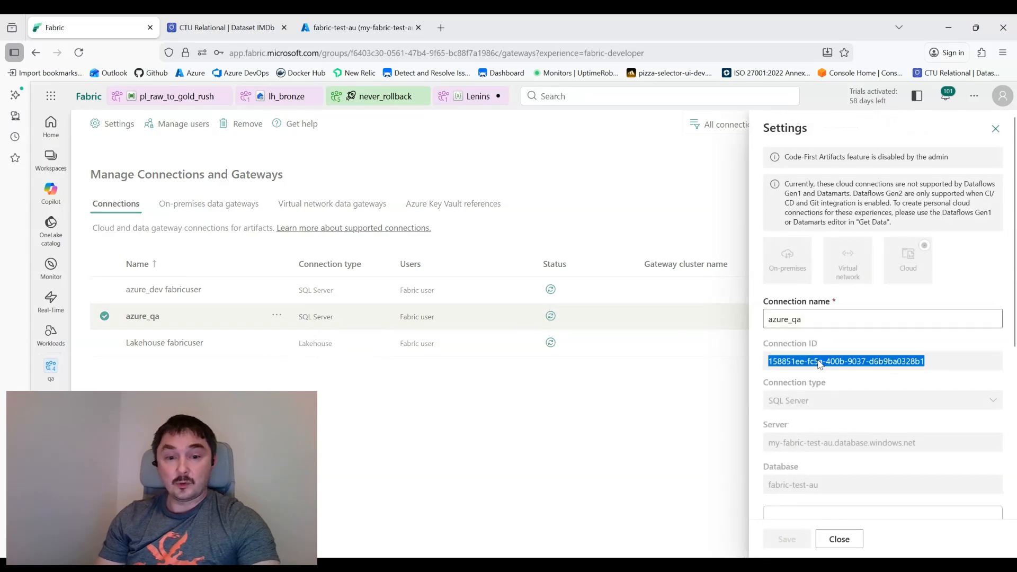
{"action": "left_click", "coordinate": [839, 540]}
{"action": "left_click", "coordinate": [469, 97]}
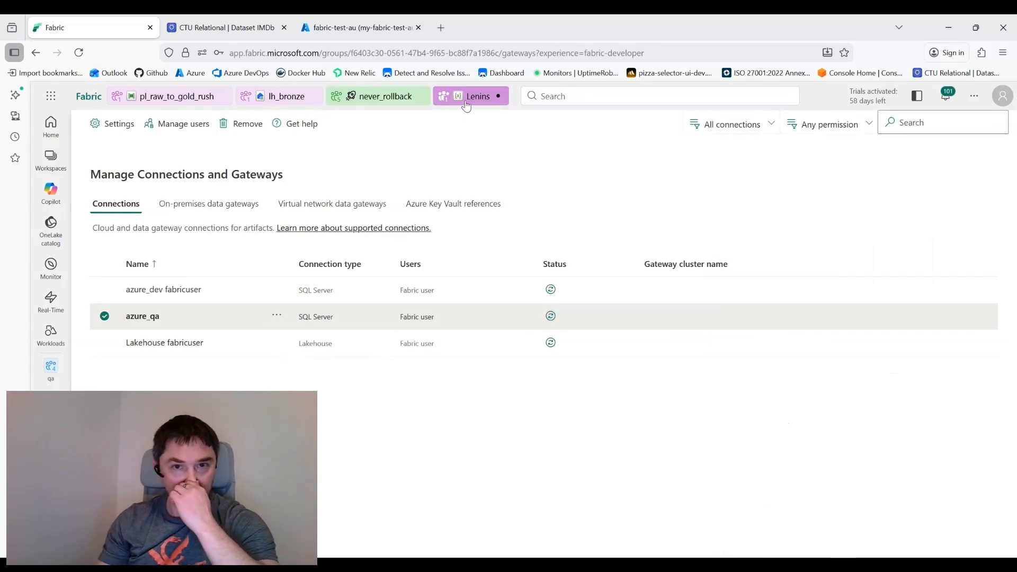
{"action": "triple_click", "coordinate": [693, 305]}
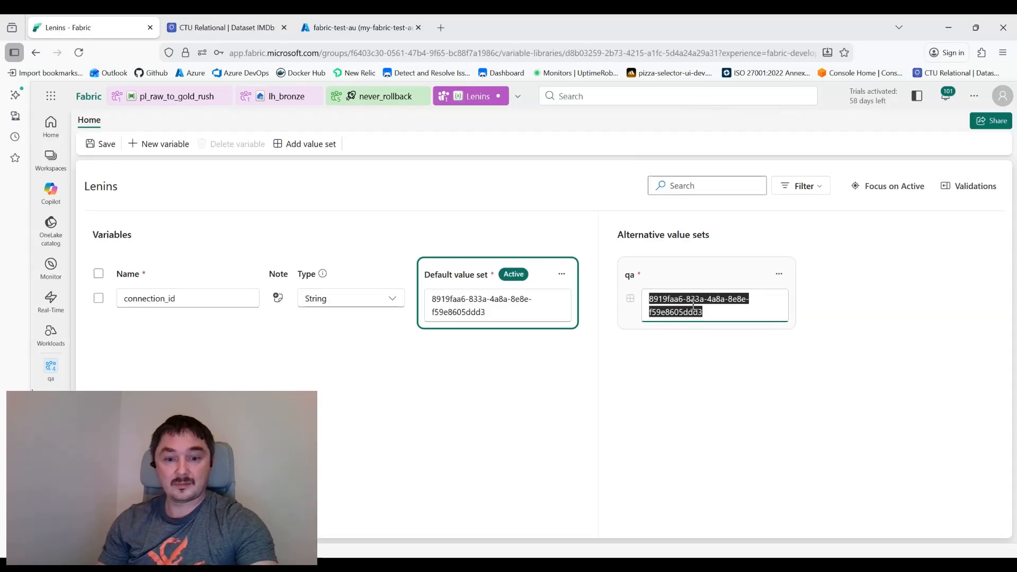
{"action": "key", "text": "ctrl+v"}
Step: Save the Lenins library, agreeing to the impact warning
{"action": "left_click", "coordinate": [91, 143]}
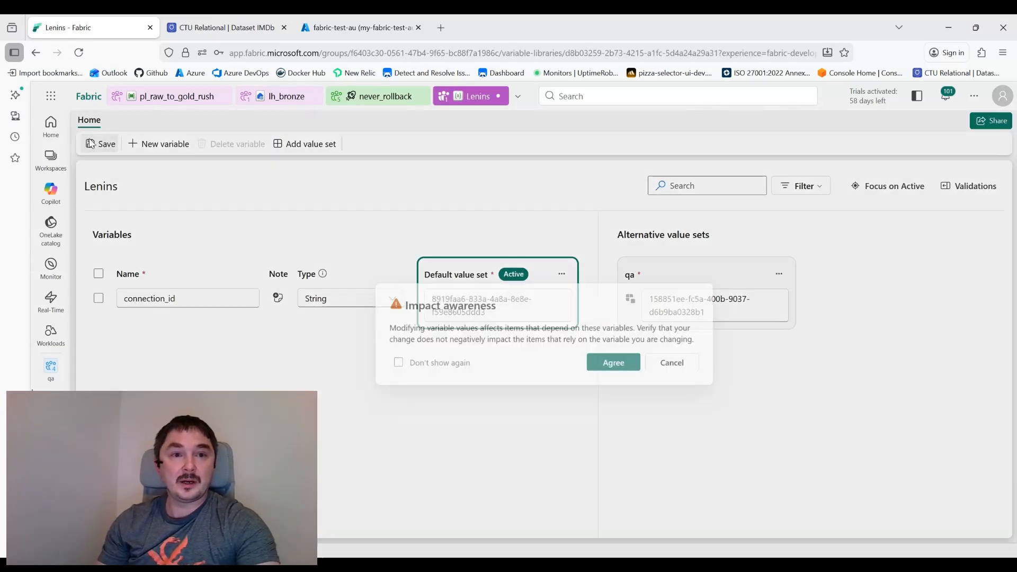
{"action": "left_click", "coordinate": [618, 365]}
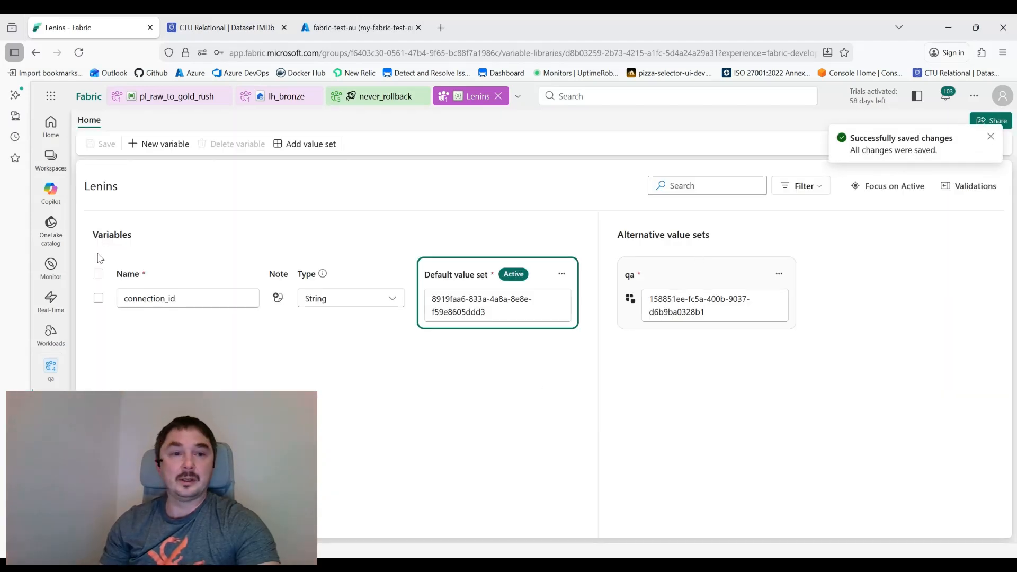
{"action": "left_click", "coordinate": [63, 394]}
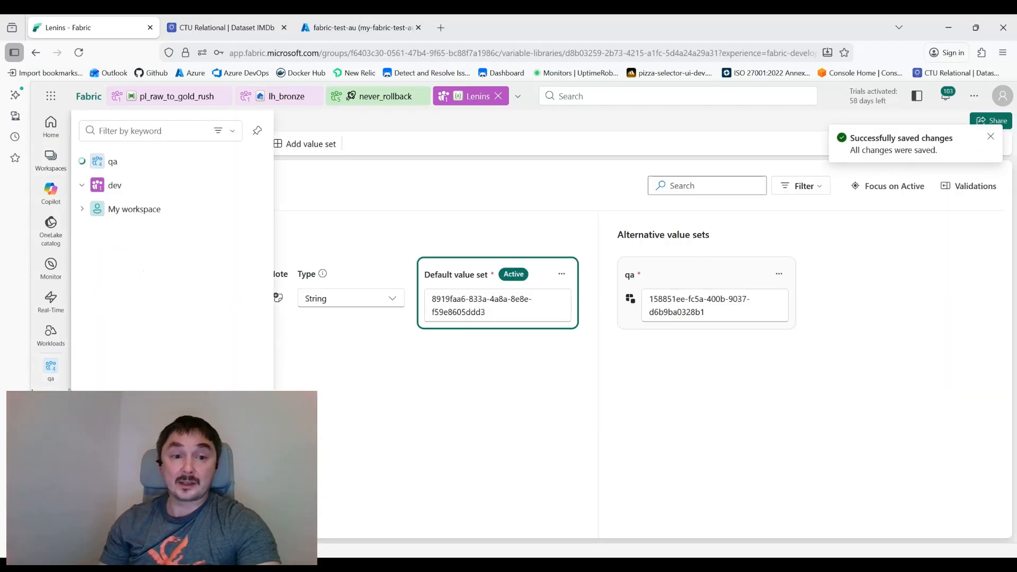
Step: Open the dev workspace's pl_raw_to_gold_rush pipeline and show Copy data1's source settings
{"action": "left_click", "coordinate": [139, 234]}
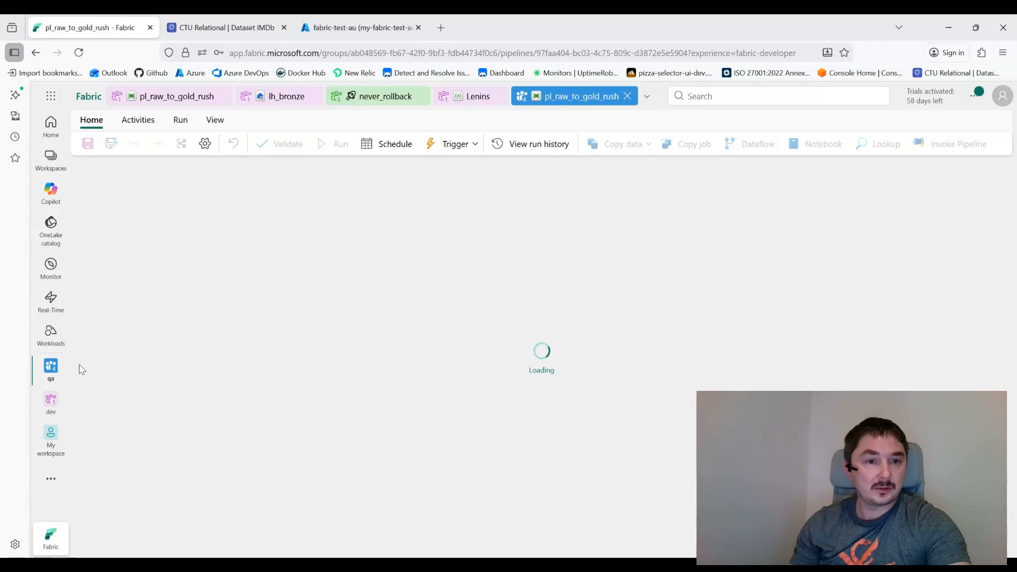
{"action": "left_click", "coordinate": [53, 368]}
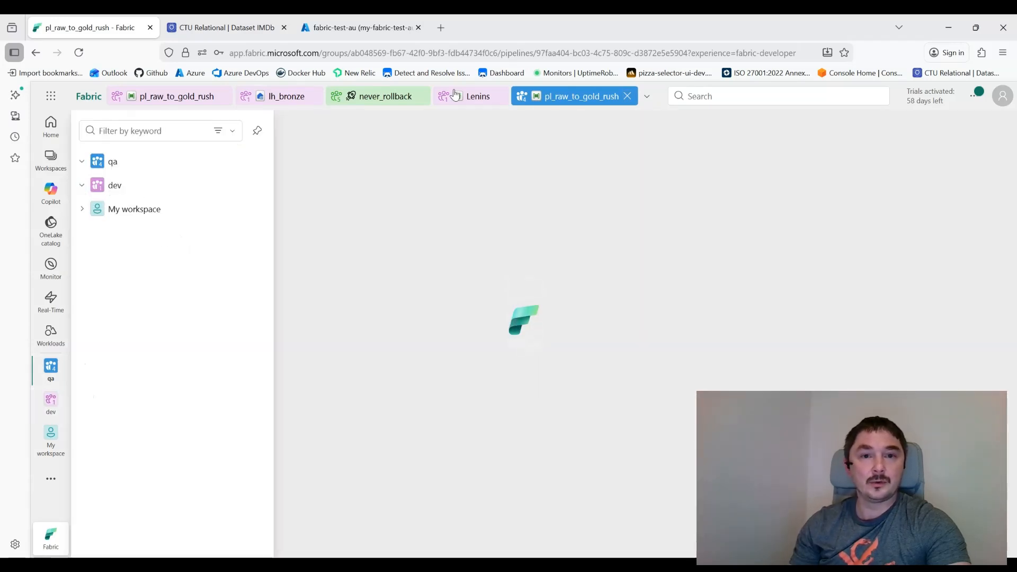
{"action": "left_click", "coordinate": [180, 187]}
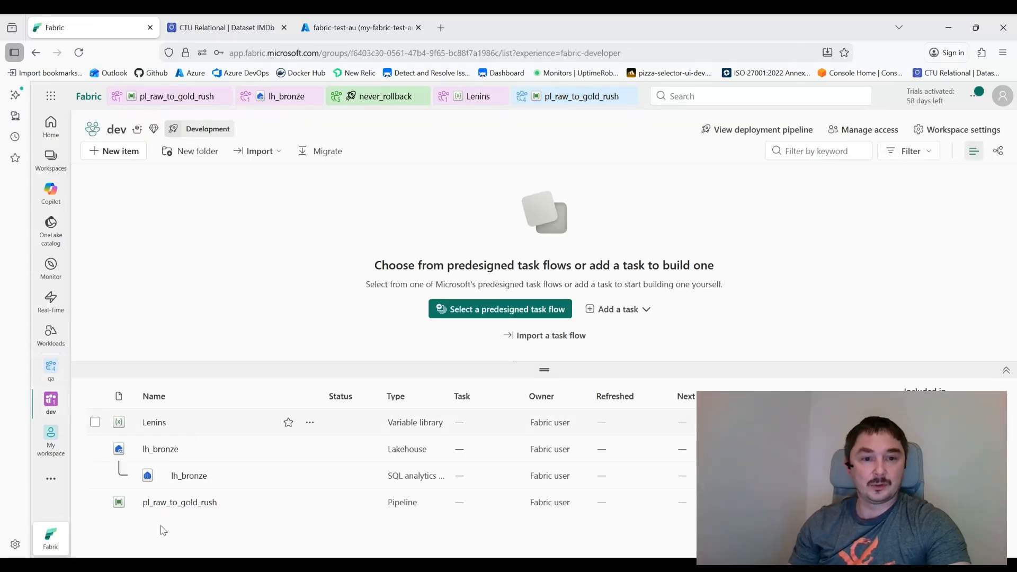
{"action": "left_click", "coordinate": [175, 502]}
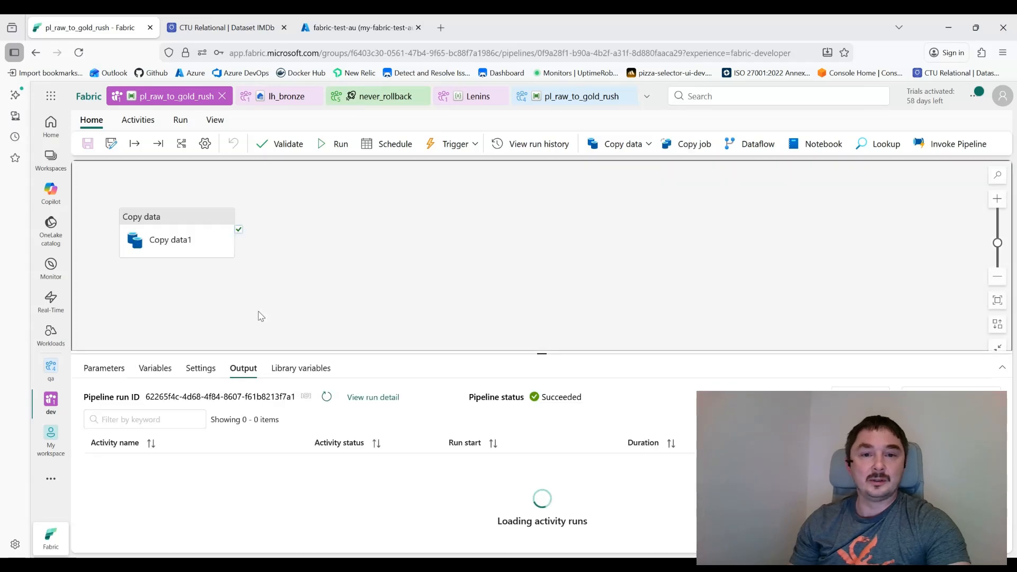
{"action": "left_click_drag", "start_coordinate": [157, 240], "coordinate": [322, 245]}
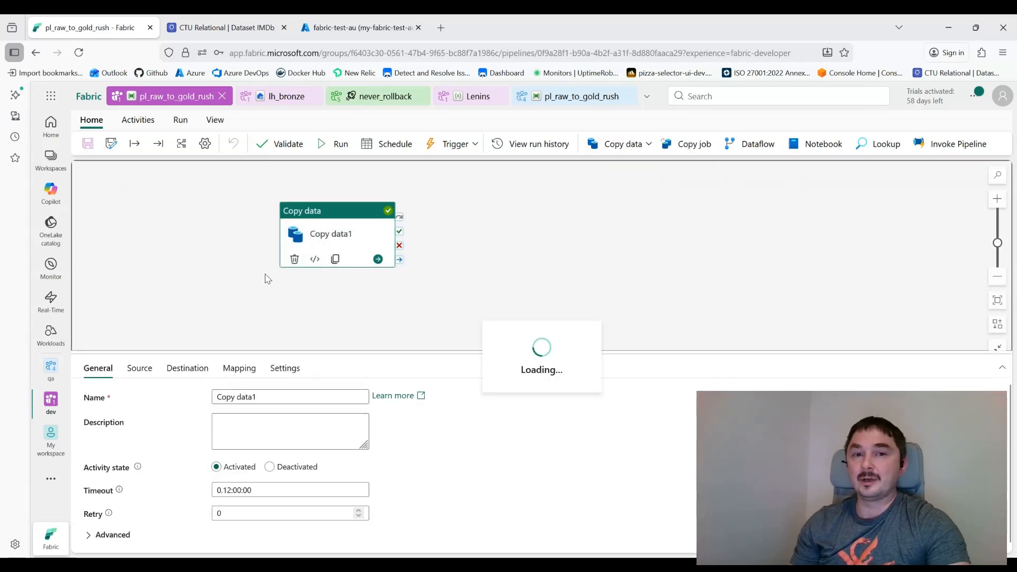
{"action": "left_click", "coordinate": [137, 369]}
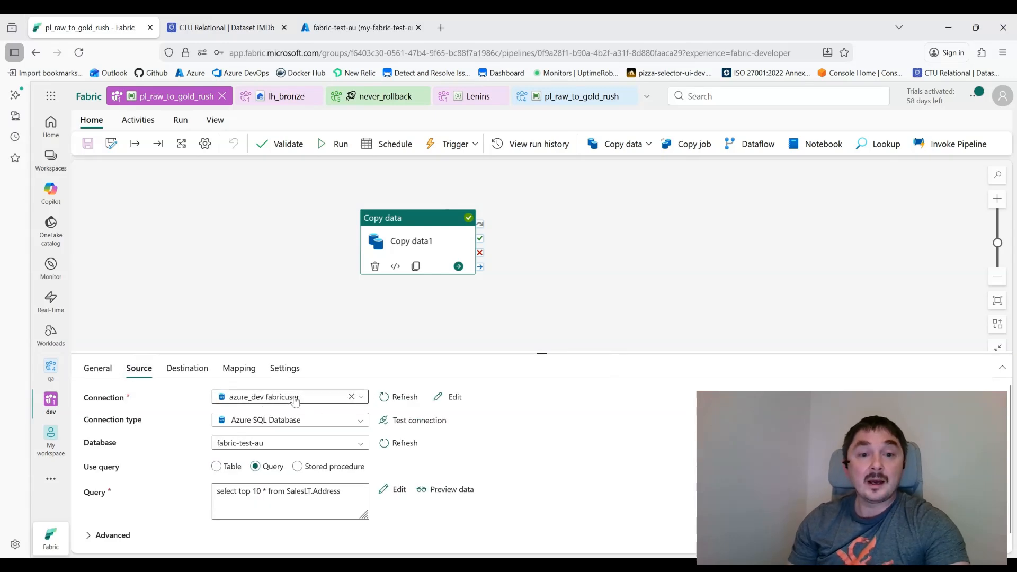
Step: Try dynamic content for Copy data1's source connection, then close the editor without changes
{"action": "left_click", "coordinate": [261, 404]}
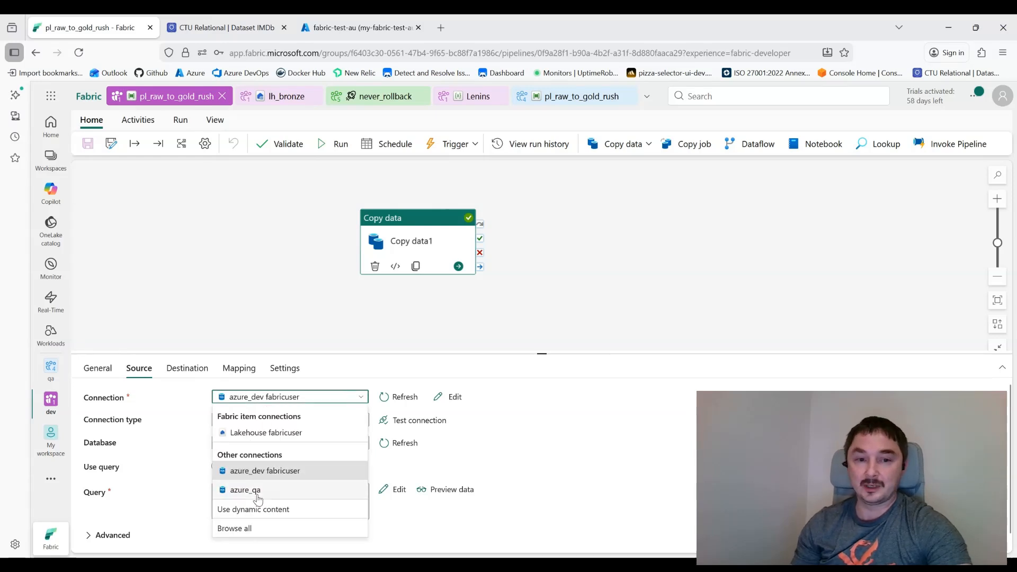
{"action": "left_click", "coordinate": [252, 517]}
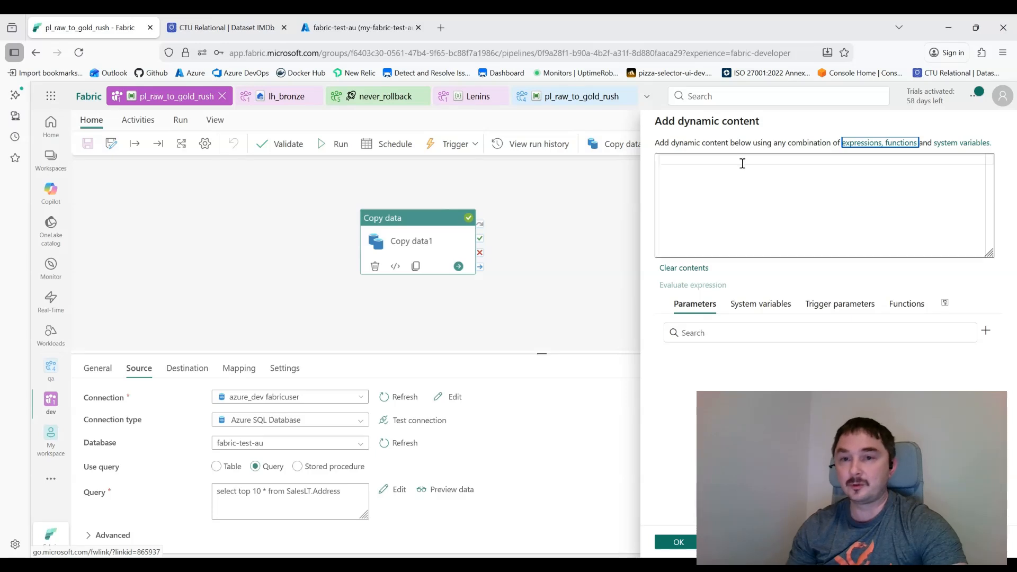
{"action": "left_click", "coordinate": [835, 203]}
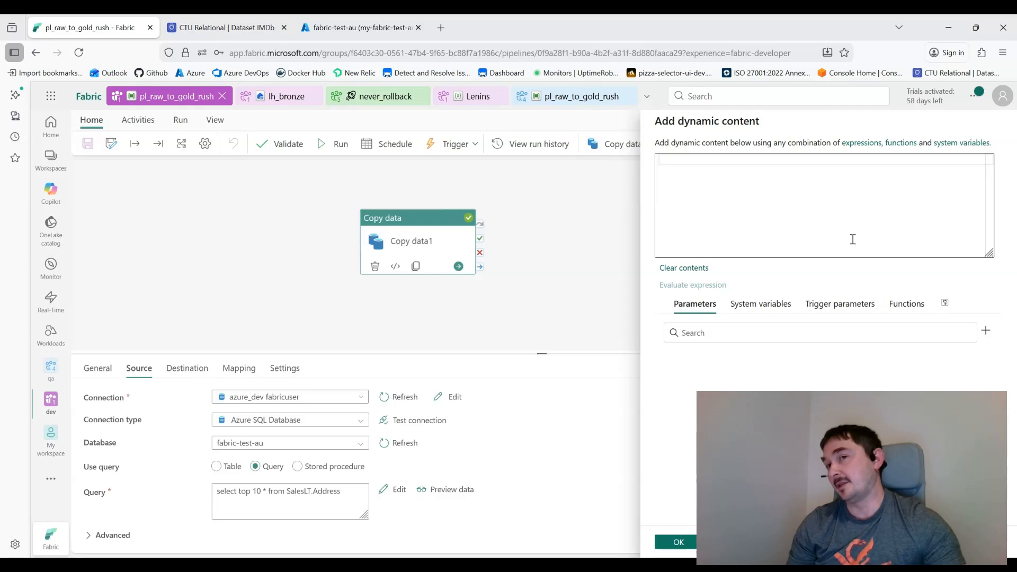
{"action": "left_click", "coordinate": [734, 542]}
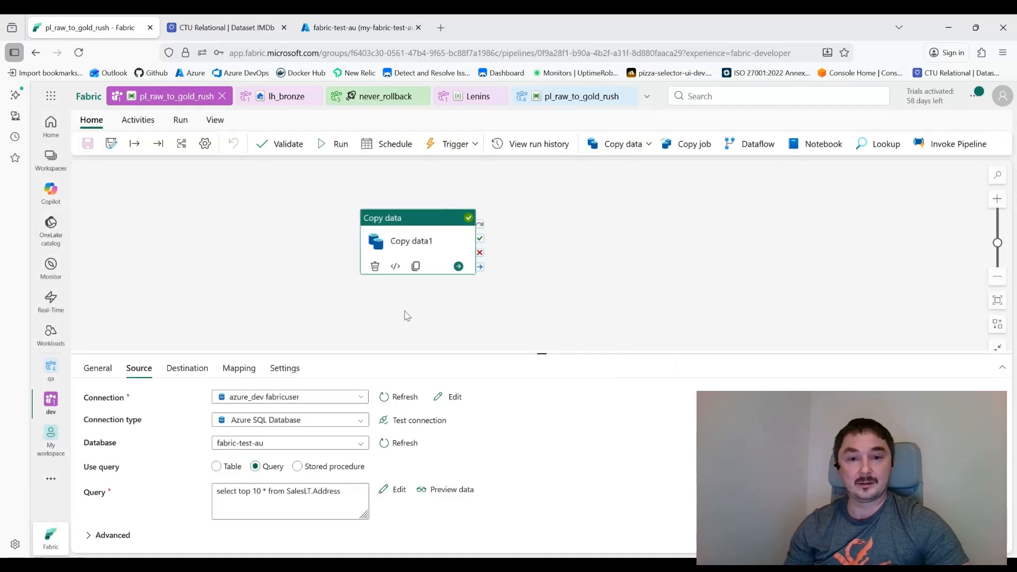
Step: Add pipeline library variable Lenins_connection_id mapped to Lenins' connection_id, then select Copy data1
{"action": "left_click", "coordinate": [269, 299]}
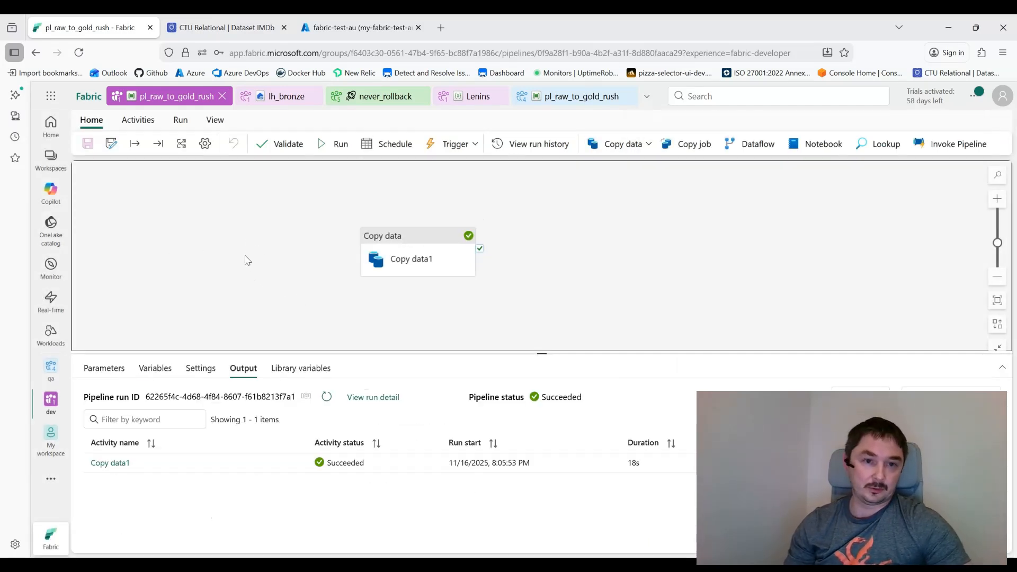
{"action": "left_click", "coordinate": [296, 367]}
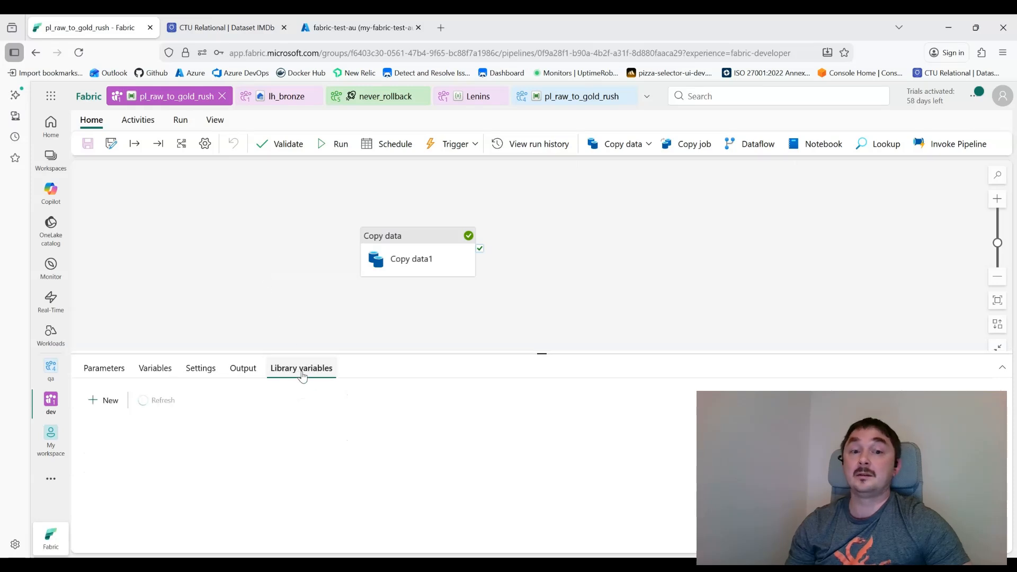
{"action": "left_click", "coordinate": [102, 400]}
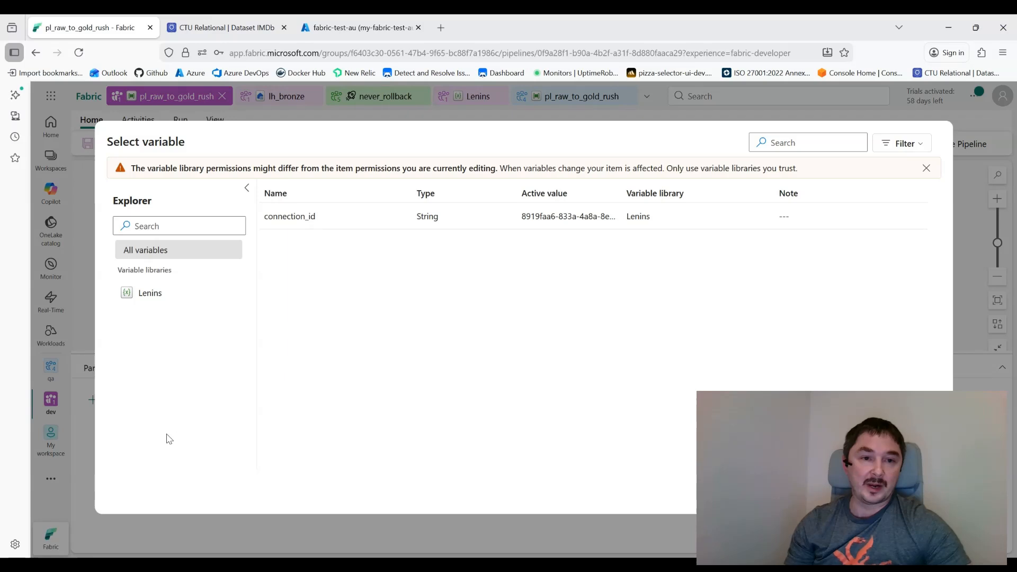
{"action": "left_click", "coordinate": [359, 217]}
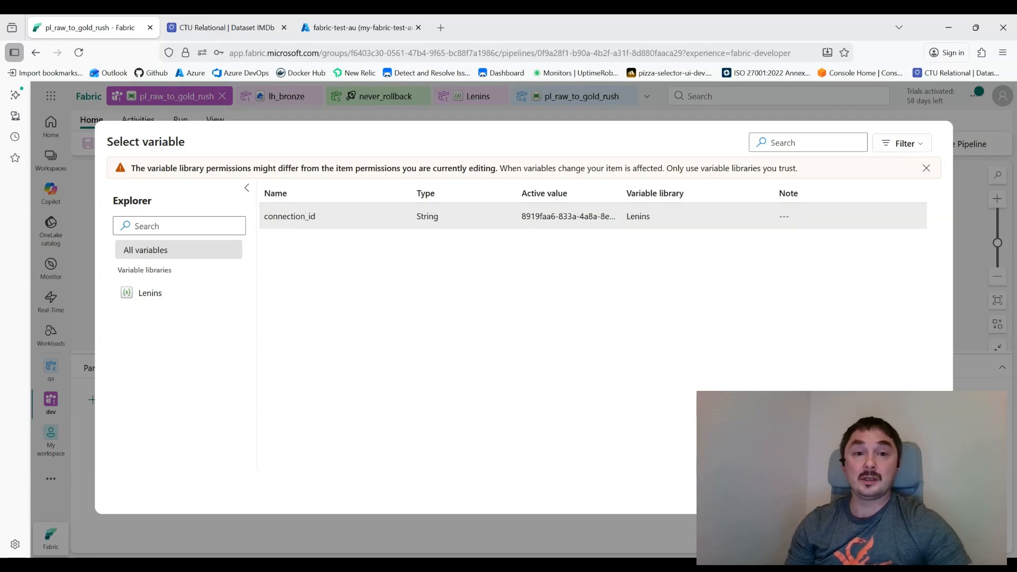
{"action": "left_click", "coordinate": [863, 492]}
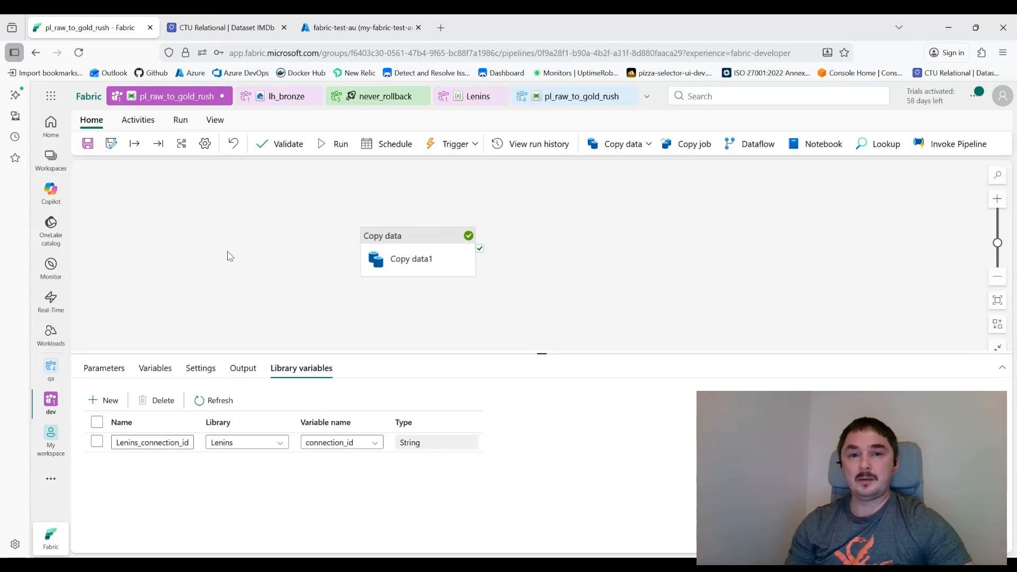
{"action": "left_click", "coordinate": [432, 268]}
{"action": "left_click", "coordinate": [139, 368]}
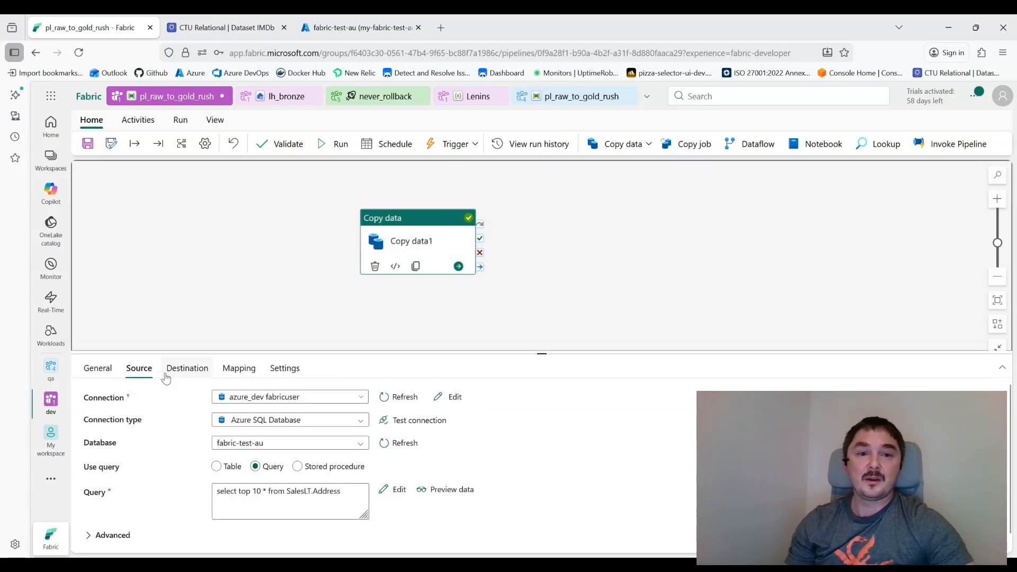
{"action": "left_click", "coordinate": [300, 397]}
{"action": "left_click", "coordinate": [313, 510]}
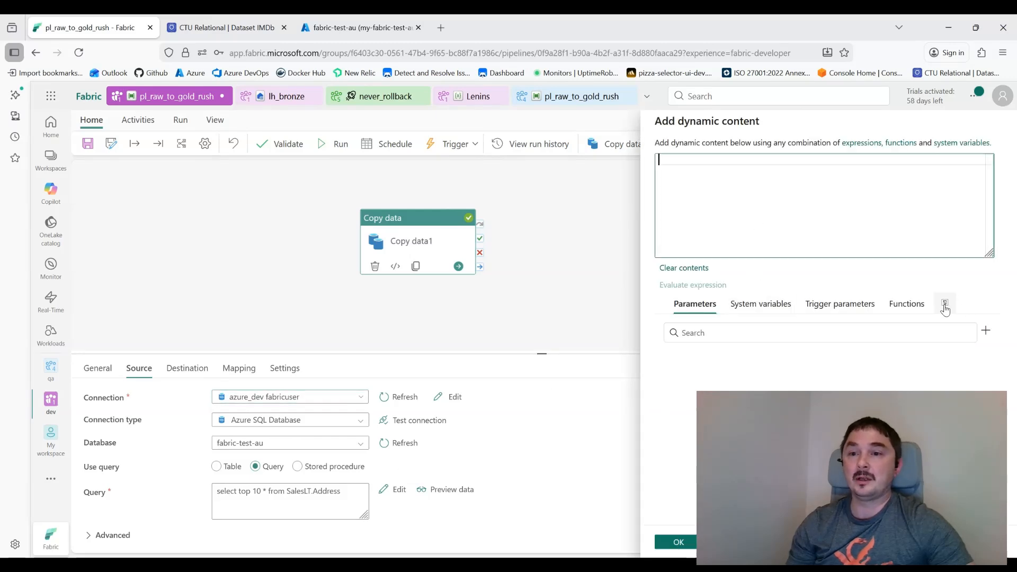
{"action": "left_click", "coordinate": [945, 306]}
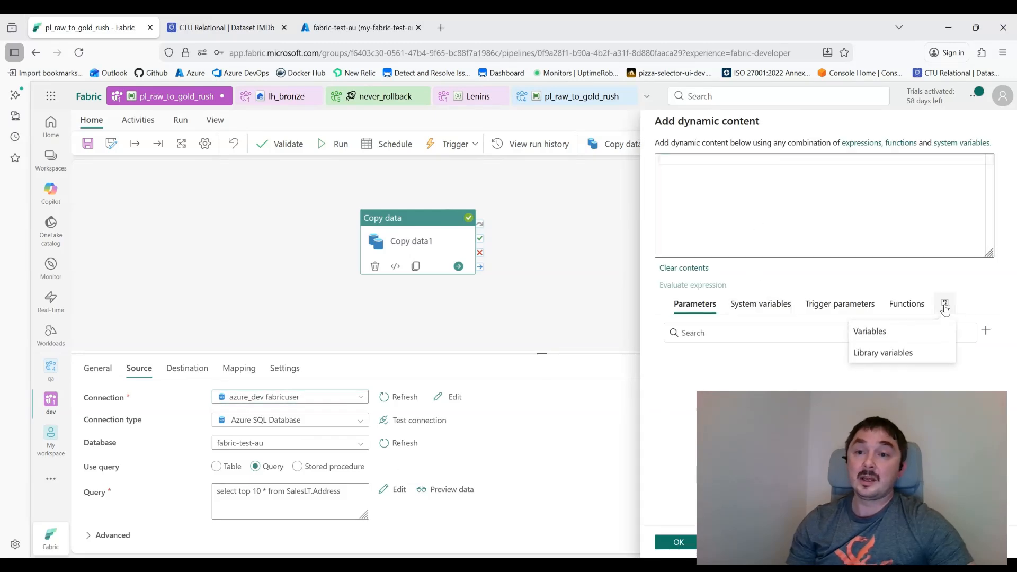
{"action": "left_click", "coordinate": [890, 354]}
{"action": "left_click", "coordinate": [732, 364]}
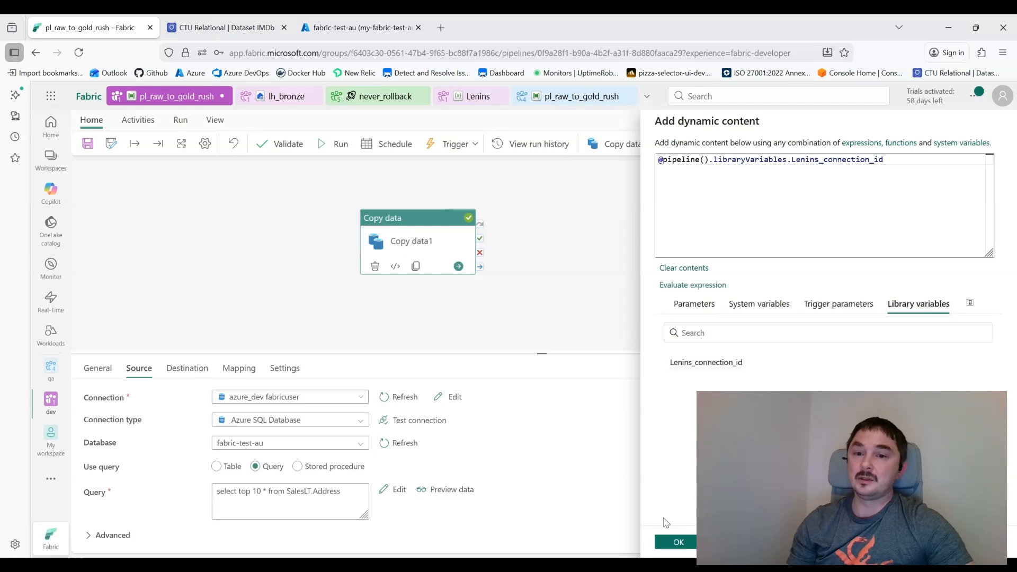
{"action": "left_click", "coordinate": [683, 548]}
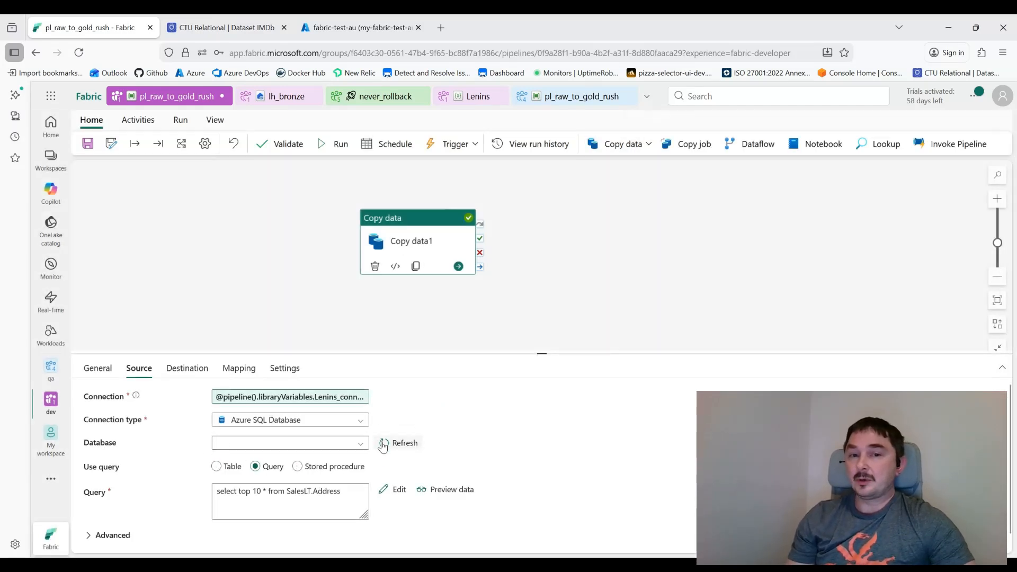
{"action": "left_click", "coordinate": [413, 446]}
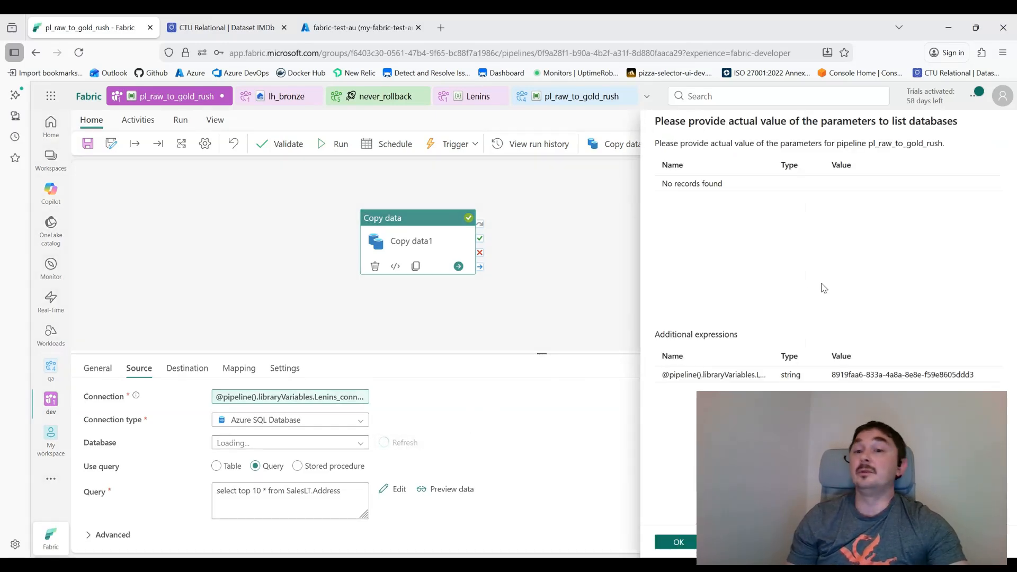
{"action": "left_click", "coordinate": [679, 542]}
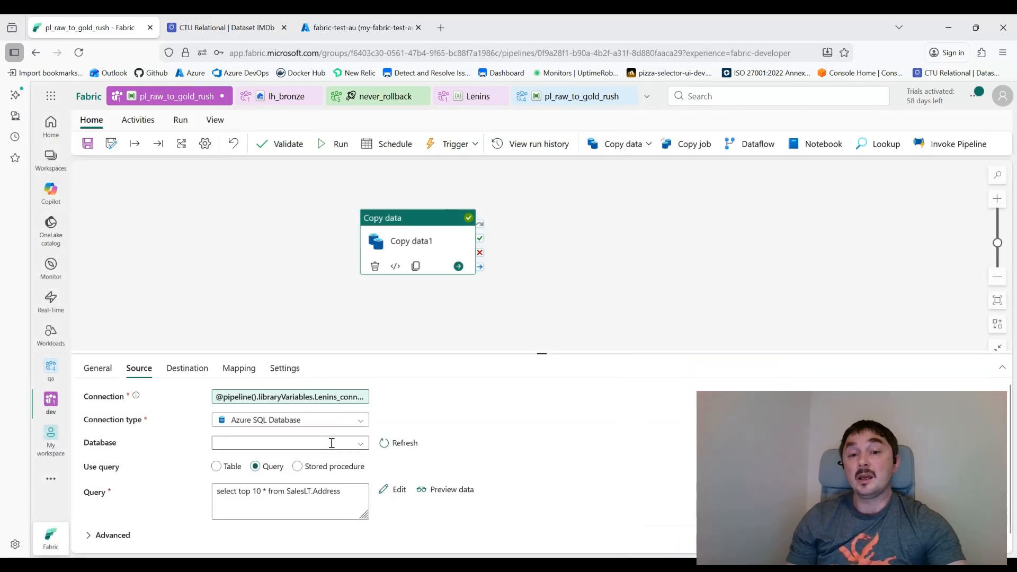
Step: Choose fabric-test-au as the source database and preview the ten returned address rows
{"action": "left_click", "coordinate": [359, 449]}
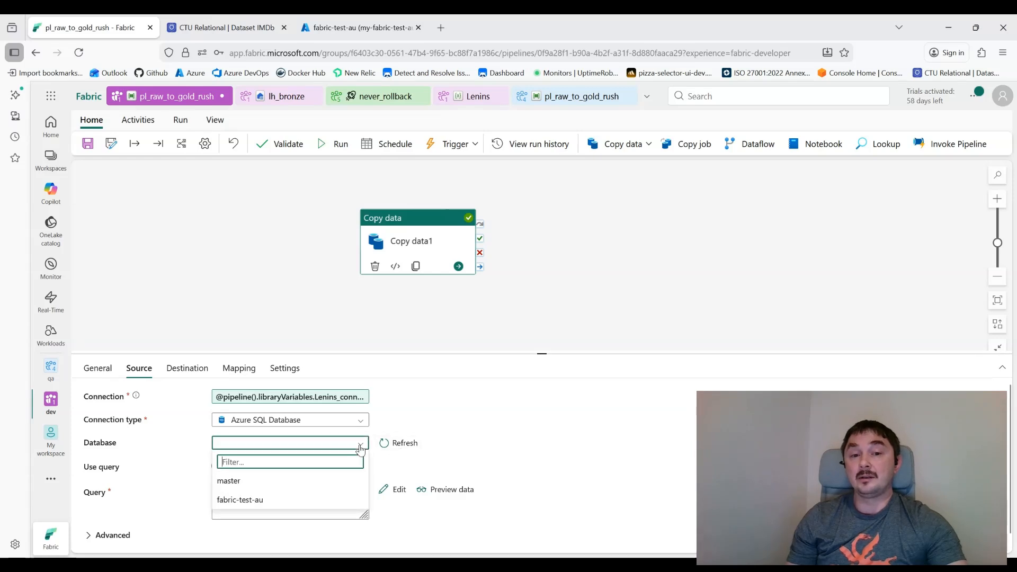
{"action": "left_click", "coordinate": [249, 501]}
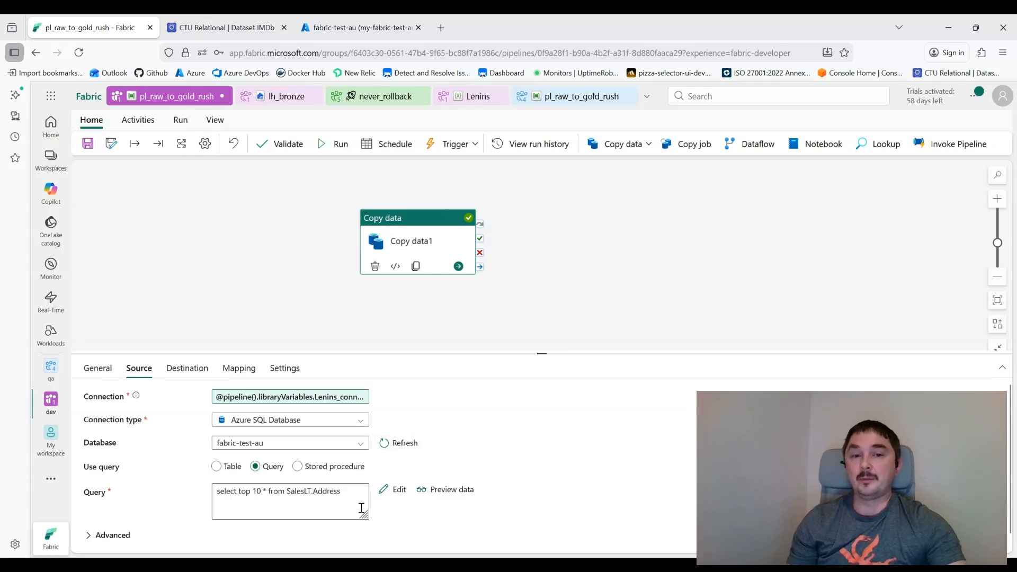
{"action": "left_click", "coordinate": [433, 497]}
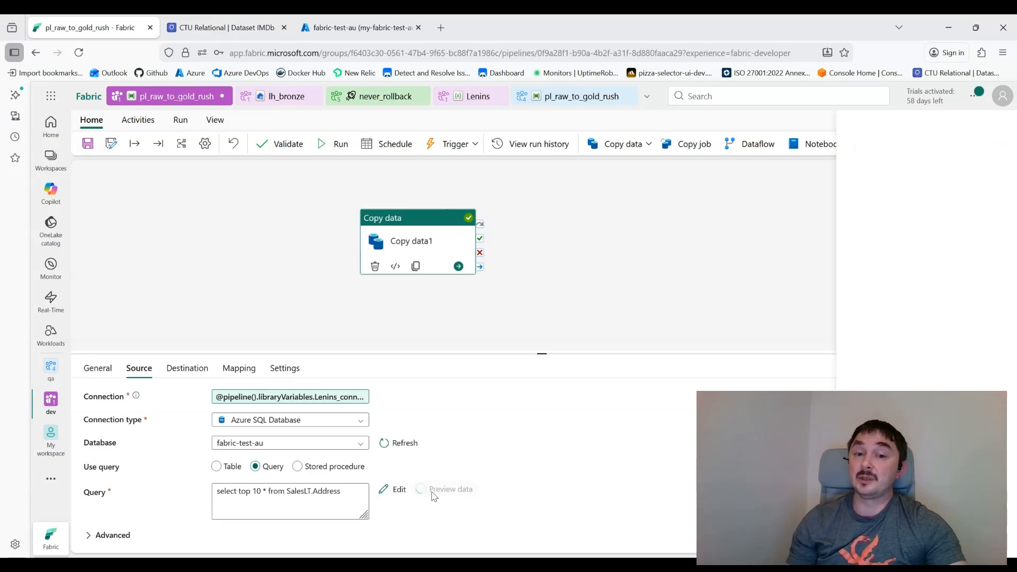
{"action": "left_click", "coordinate": [668, 546]}
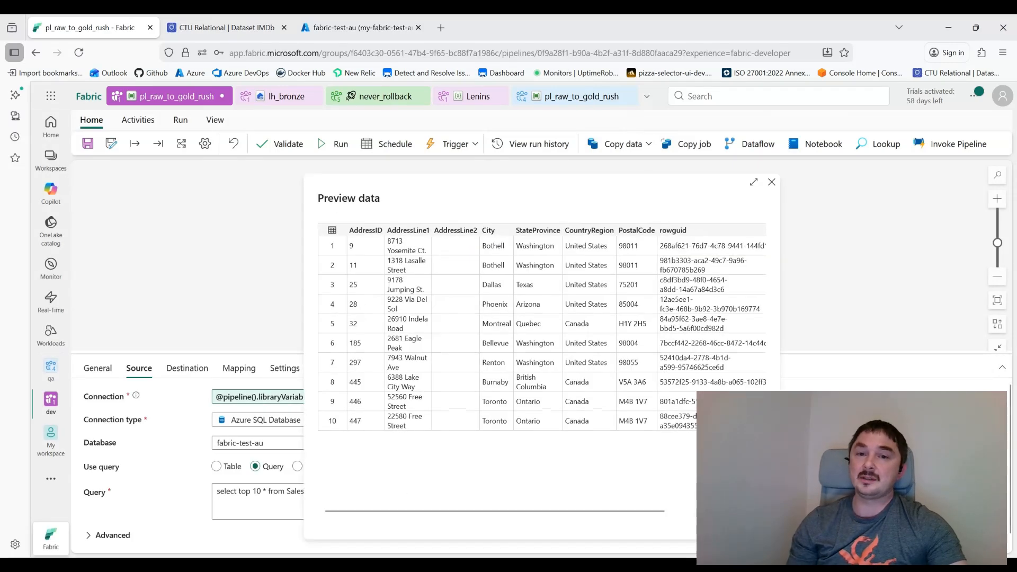
{"action": "left_click", "coordinate": [771, 182]}
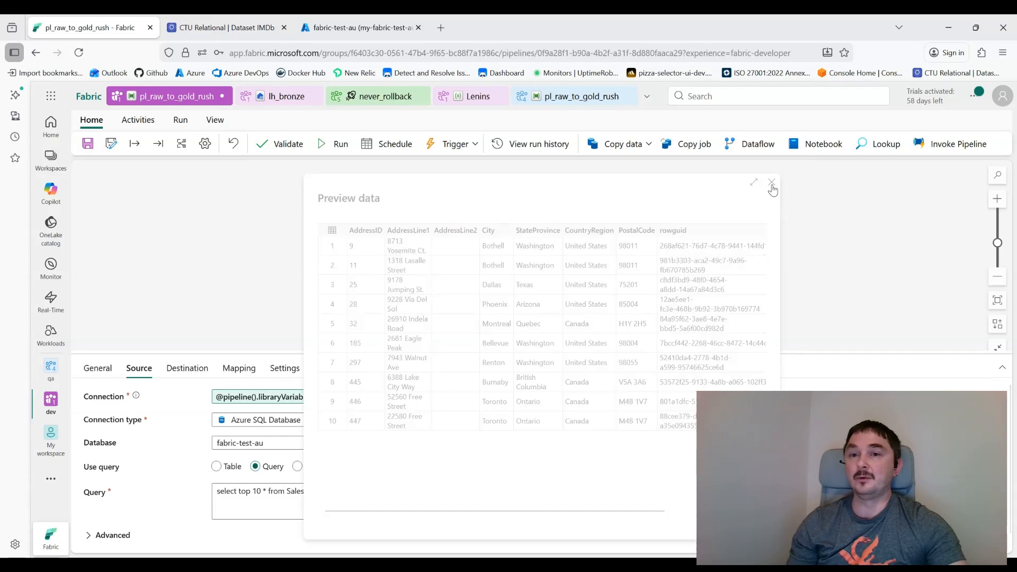
{"action": "left_click", "coordinate": [229, 247]}
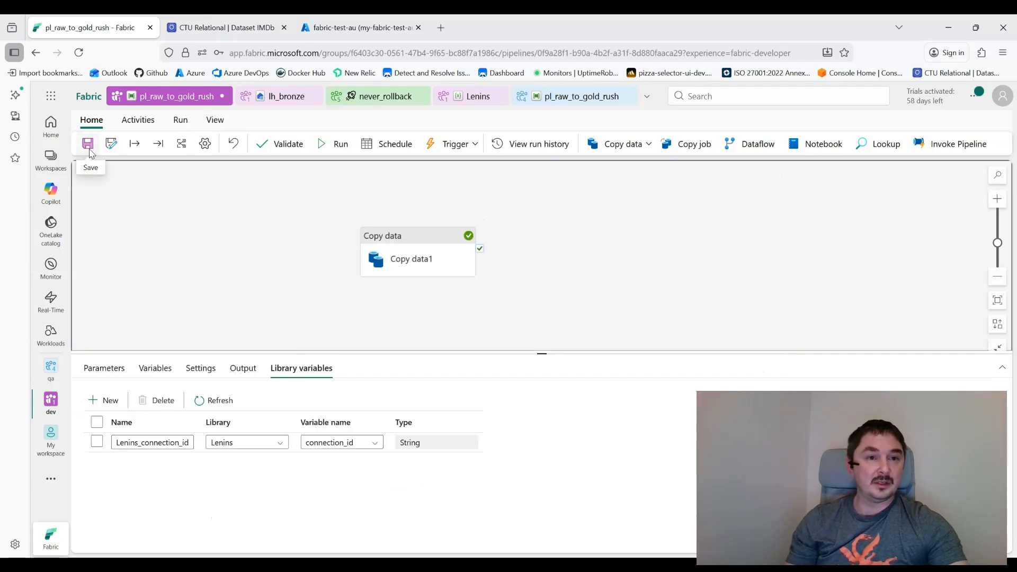
Step: Save the pipeline and mark pl_raw_to_gold_rush and Lenins for deployment in never_rollback
{"action": "left_click", "coordinate": [88, 146]}
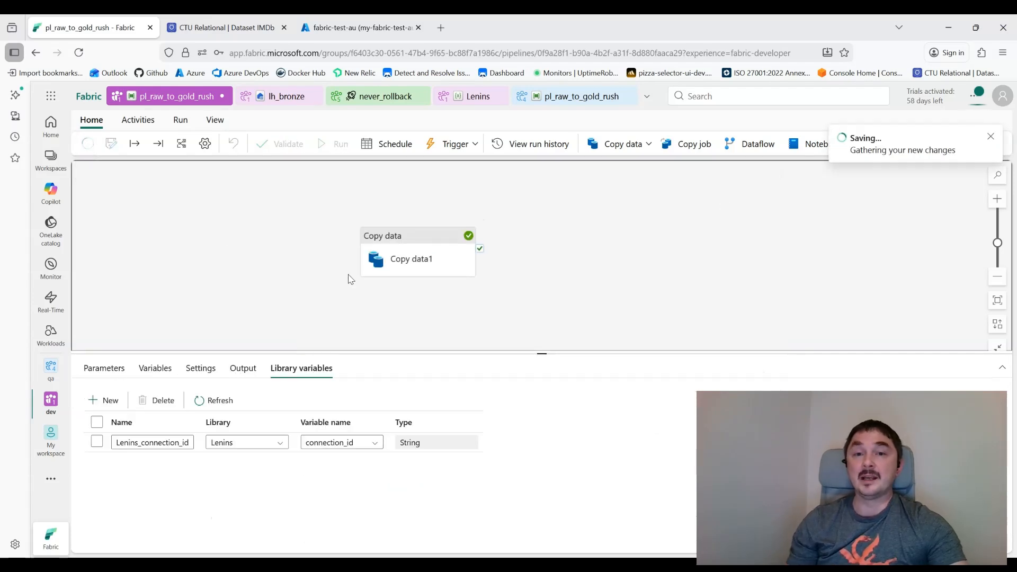
{"action": "left_click", "coordinate": [384, 98]}
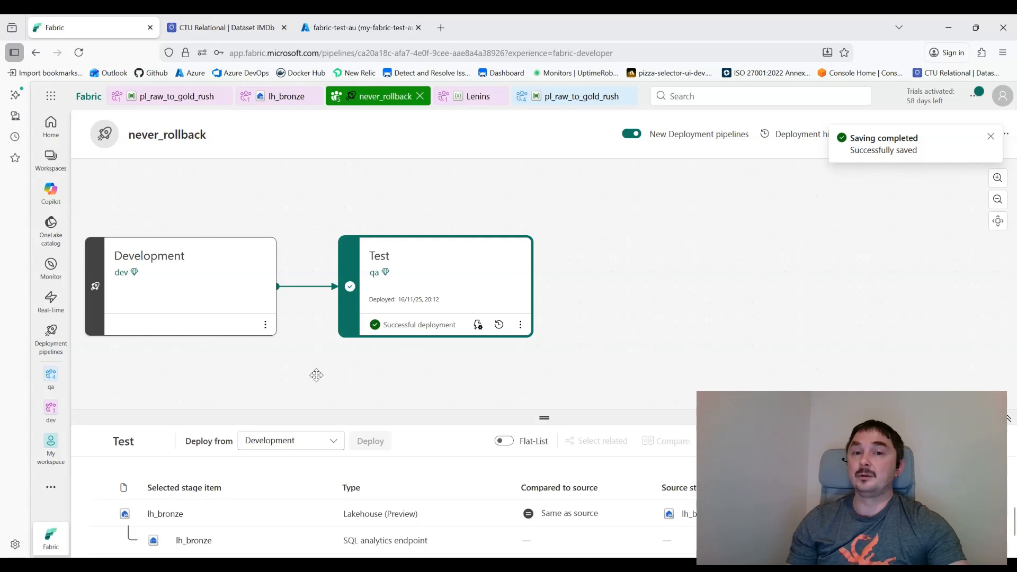
{"action": "left_click_drag", "start_coordinate": [316, 372], "coordinate": [461, 376]}
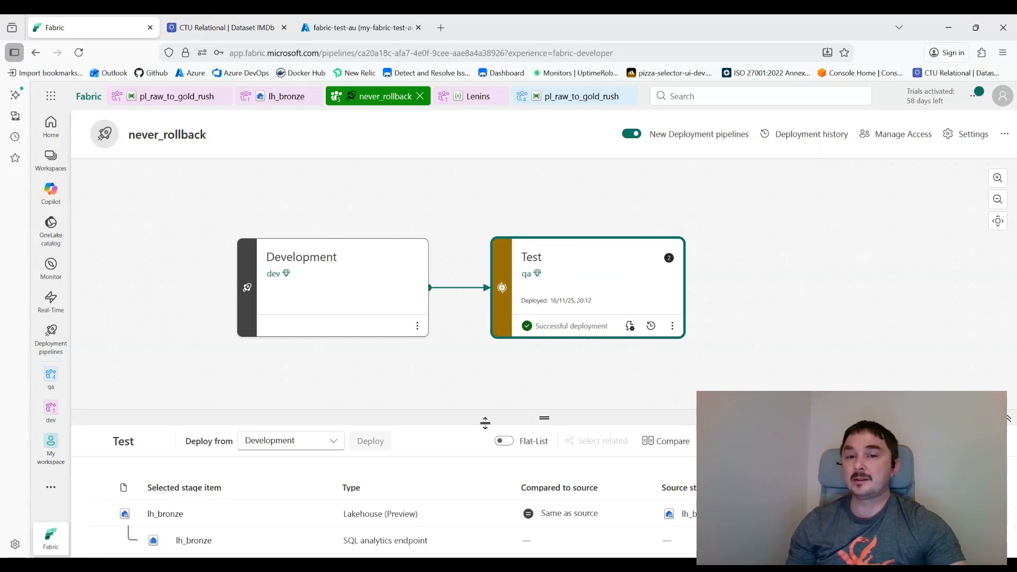
{"action": "left_click_drag", "start_coordinate": [485, 423], "coordinate": [485, 359]}
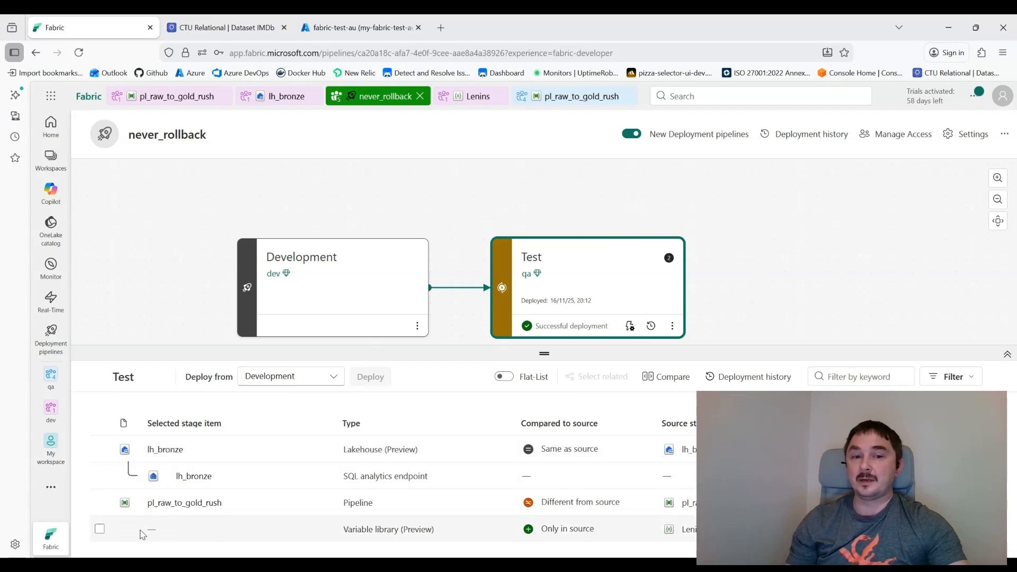
{"action": "left_click_drag", "start_coordinate": [254, 531], "coordinate": [610, 533]}
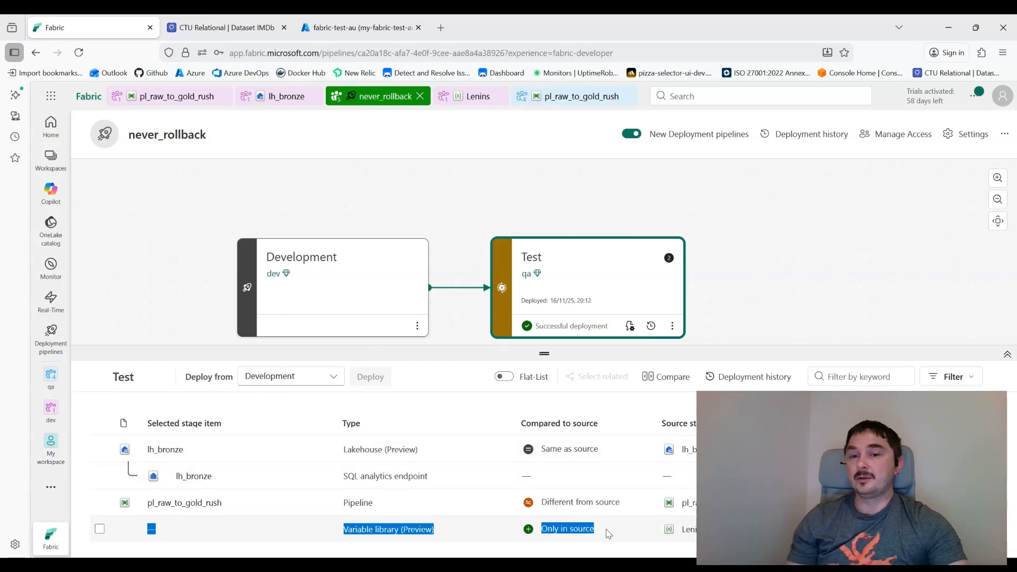
{"action": "left_click", "coordinate": [608, 533]}
{"action": "left_click_drag", "start_coordinate": [348, 532], "coordinate": [400, 530]}
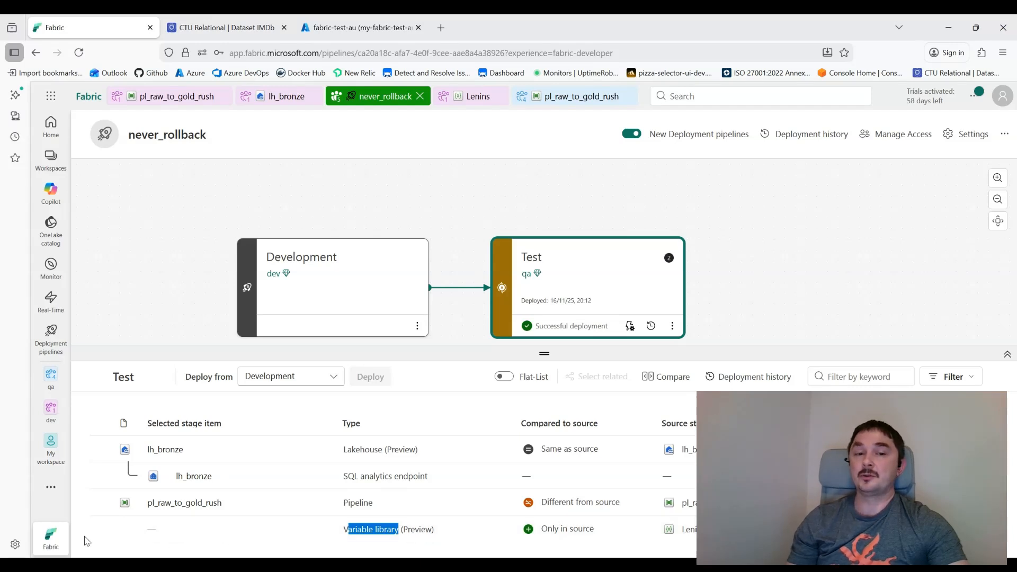
{"action": "left_click", "coordinate": [100, 529]}
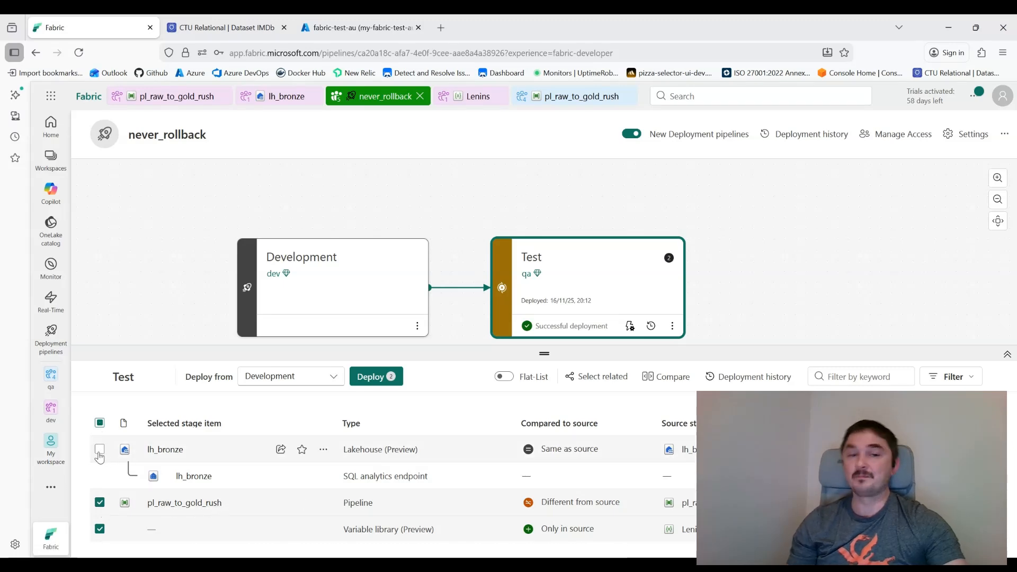
Step: Also mark lh_bronze and deploy all selected items from Development to Test
{"action": "left_click", "coordinate": [99, 452]}
{"action": "left_click", "coordinate": [372, 382]}
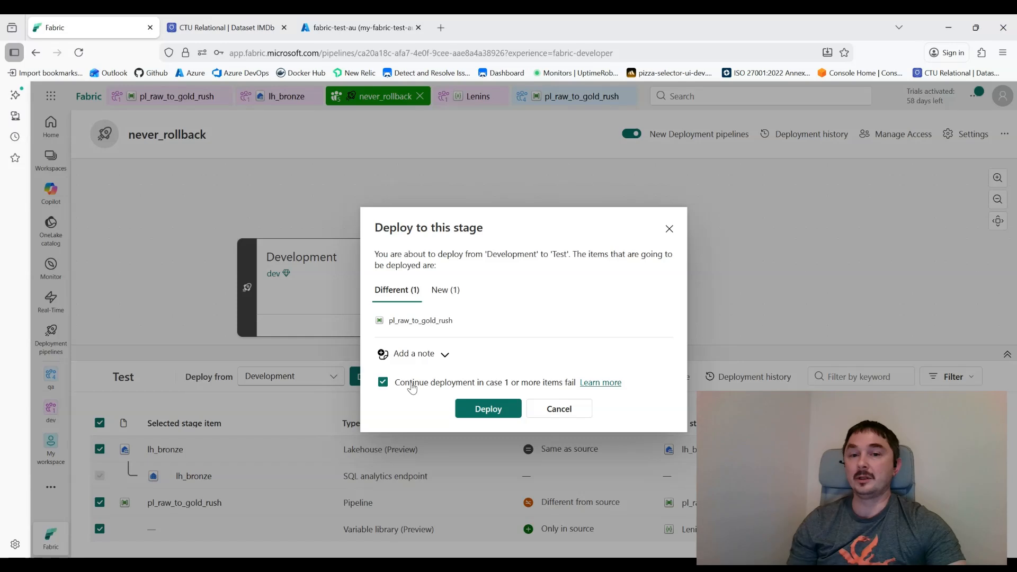
{"action": "left_click", "coordinate": [488, 409]}
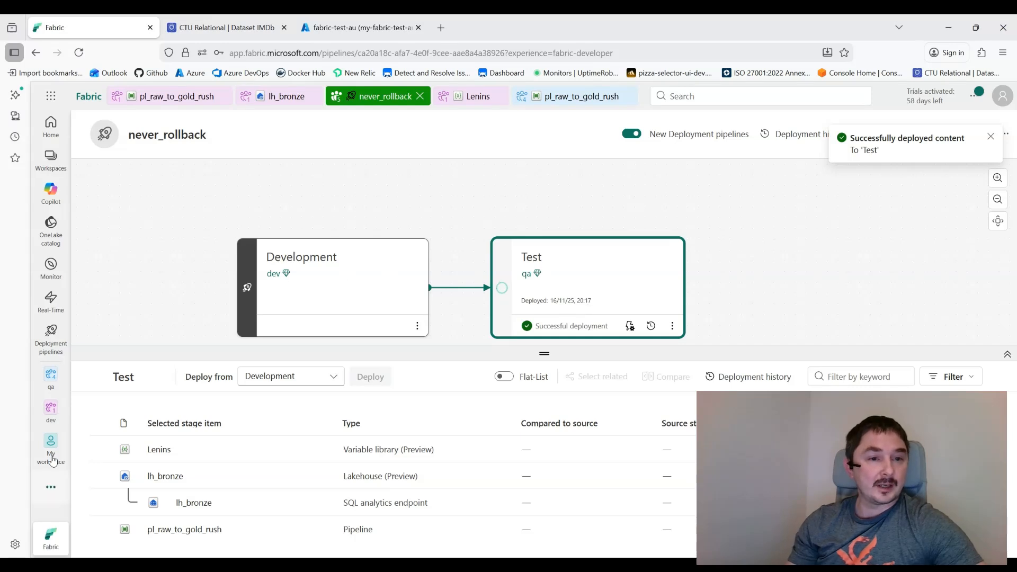
{"action": "mouse_move", "coordinate": [57, 374]}
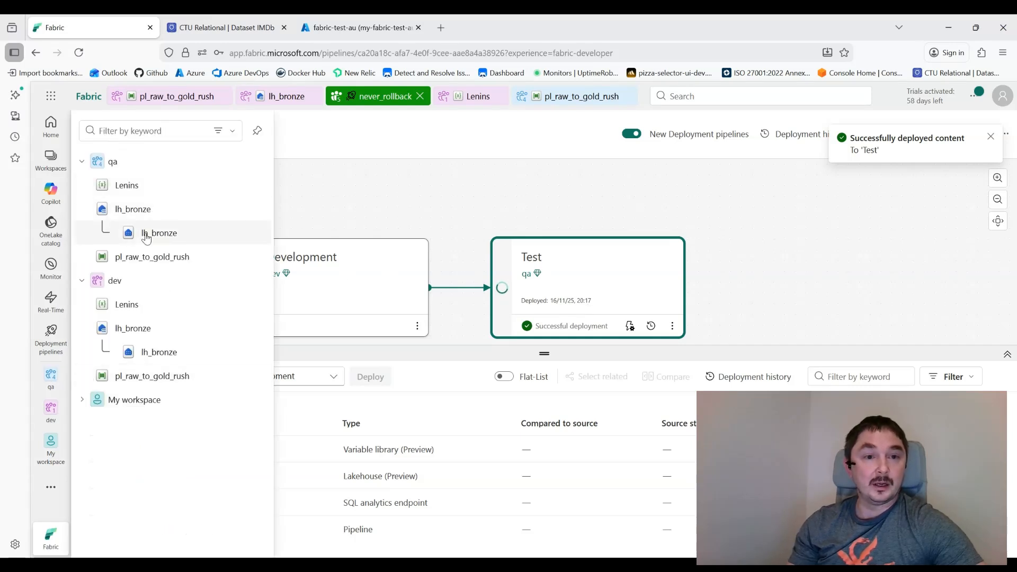
Step: Open the qa pl_raw_to_gold_rush and preview Copy data1's variable-based source returning ten address rows
{"action": "left_click", "coordinate": [136, 264]}
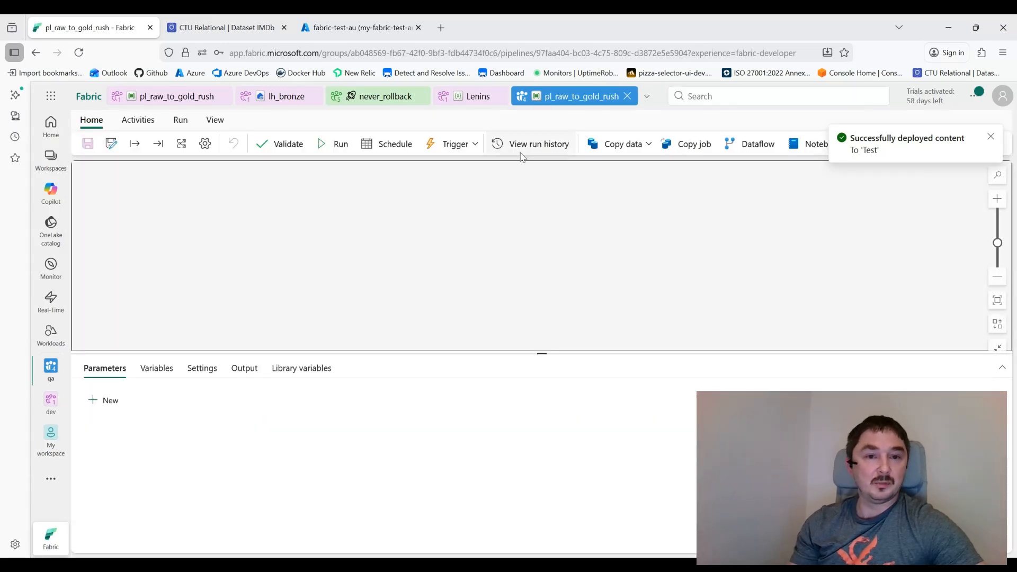
{"action": "left_click", "coordinate": [176, 248]}
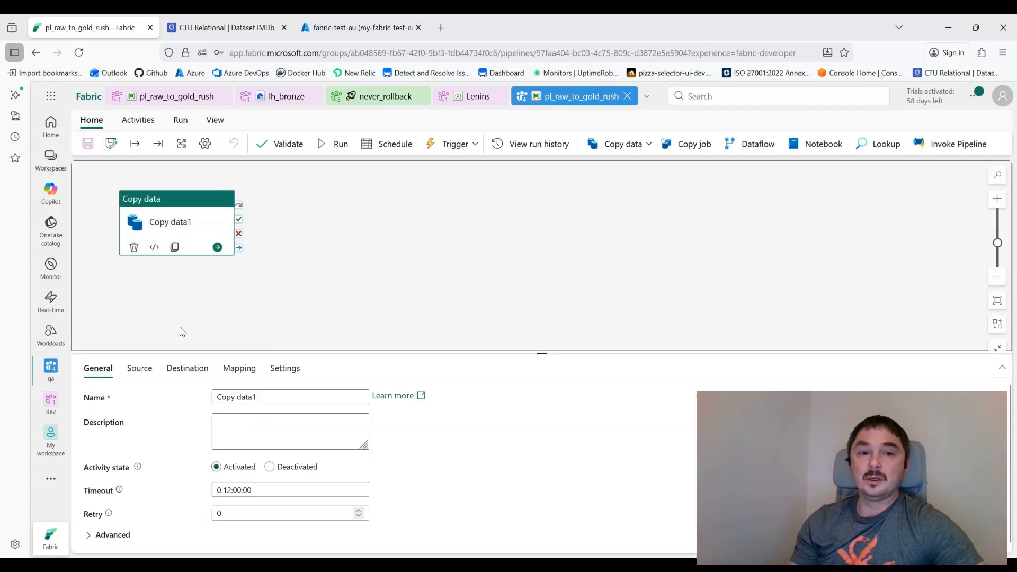
{"action": "left_click", "coordinate": [137, 369]}
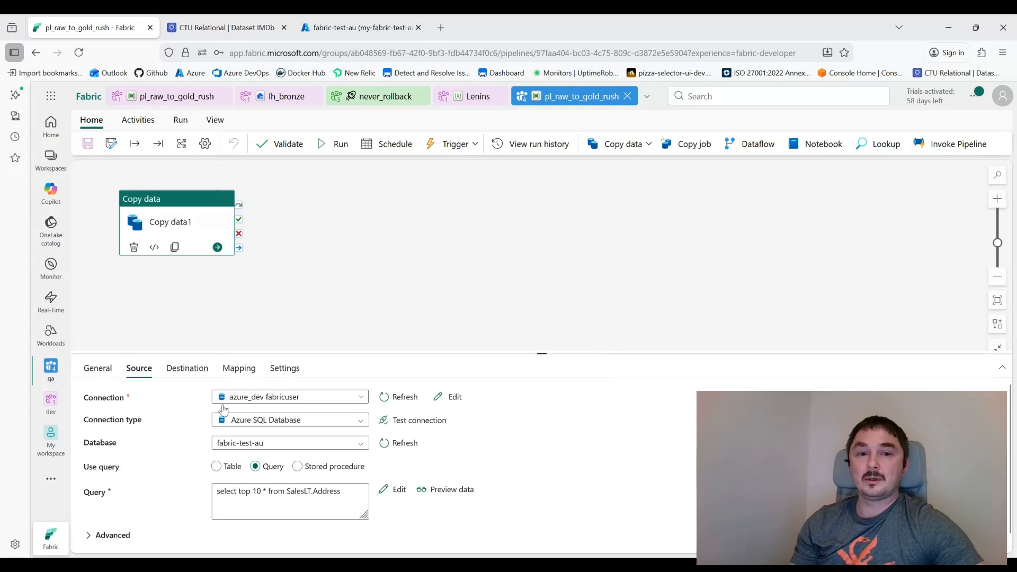
{"action": "left_click", "coordinate": [79, 53]}
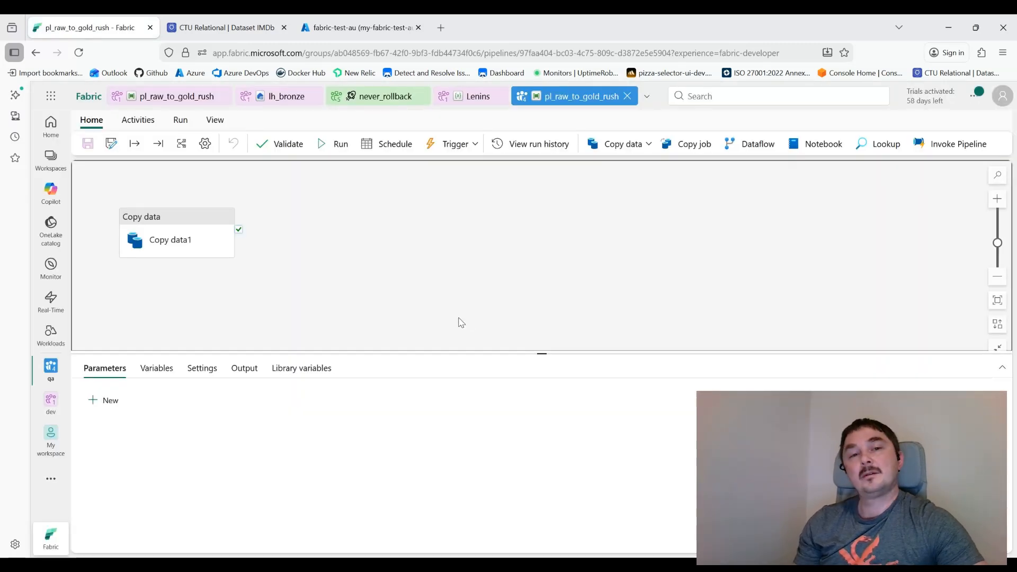
{"action": "left_click", "coordinate": [177, 222]}
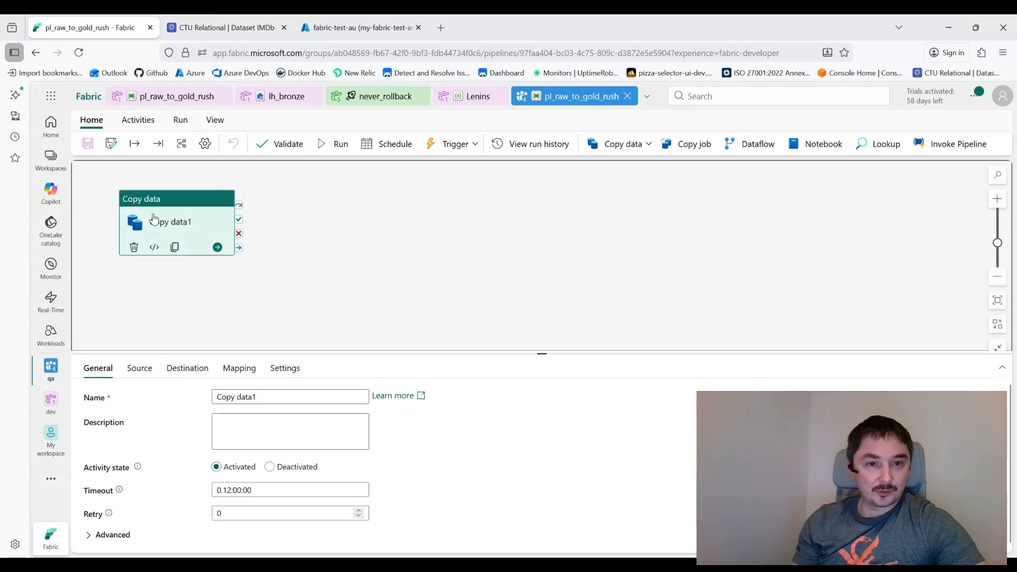
{"action": "left_click", "coordinate": [139, 370]}
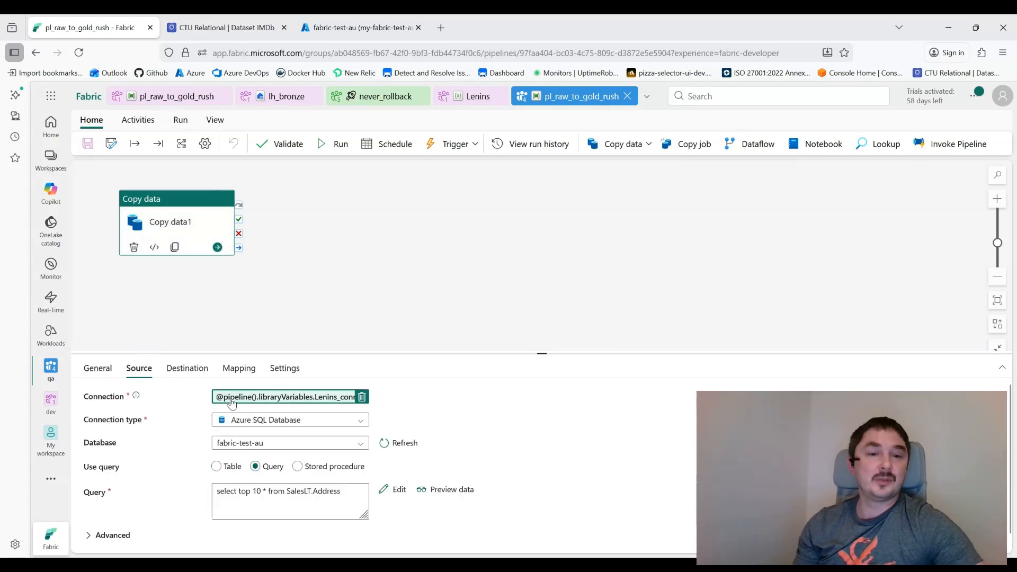
{"action": "left_click", "coordinate": [442, 498]}
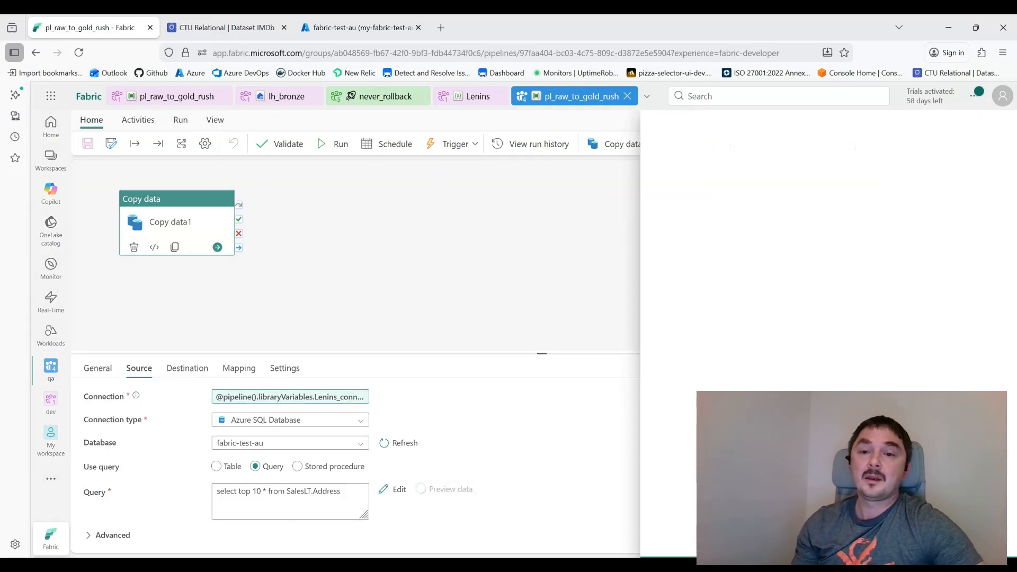
{"action": "left_click", "coordinate": [677, 542]}
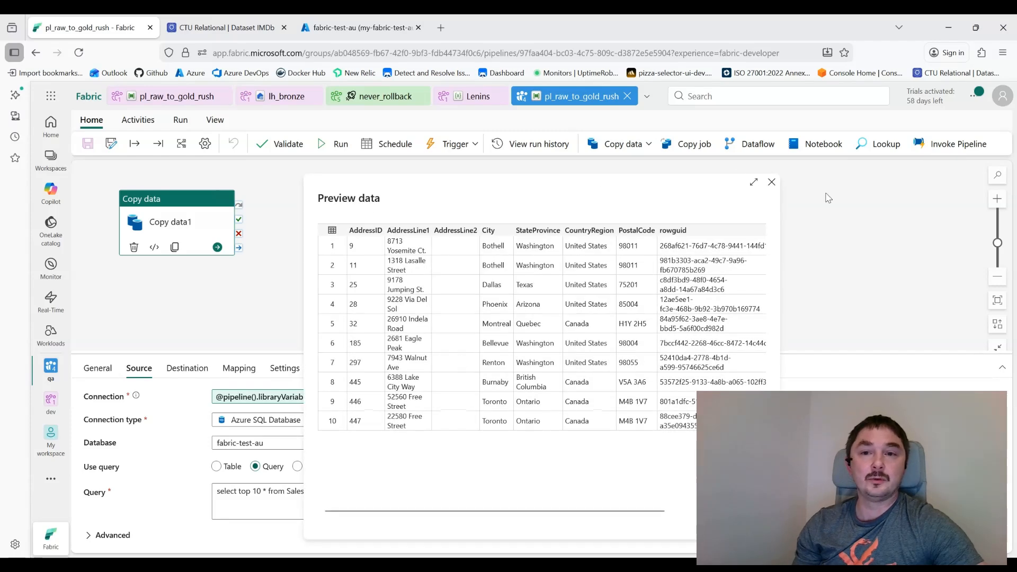
{"action": "left_click", "coordinate": [772, 183]}
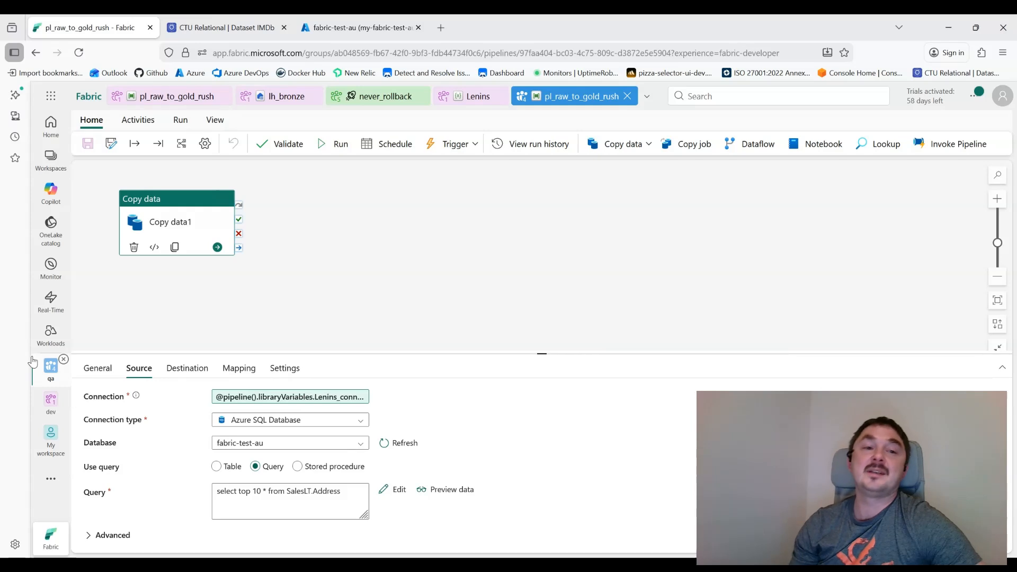
{"action": "left_click", "coordinate": [51, 365]}
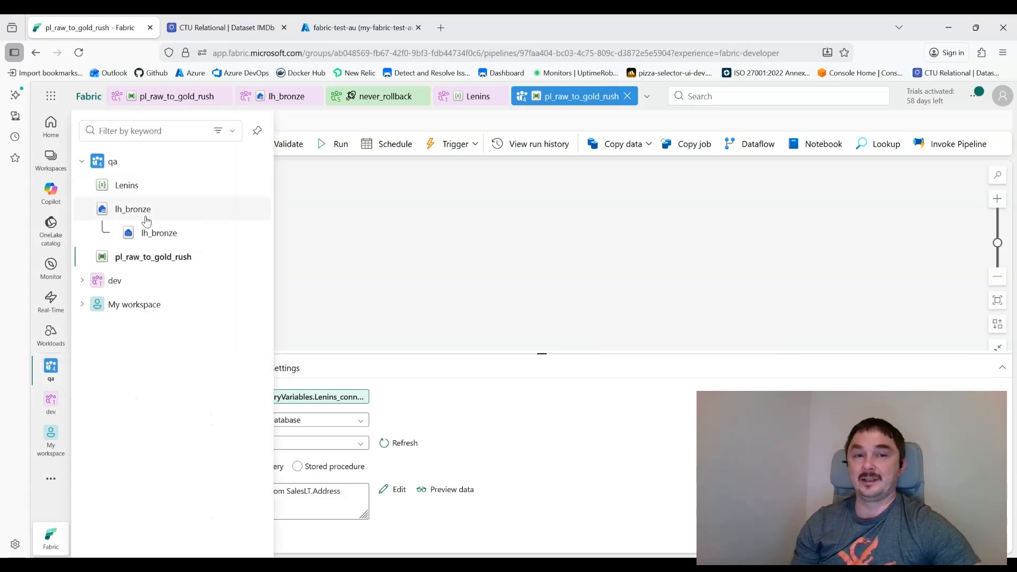
Step: In the qa workspace's Lenins library, set the qa value set as active and save, accepting the warning
{"action": "left_click", "coordinate": [128, 186]}
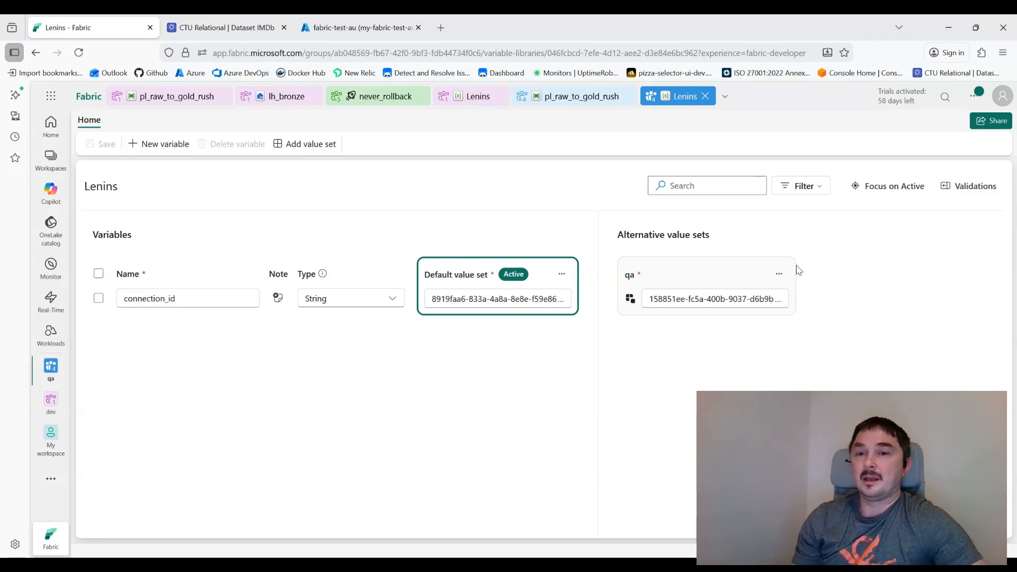
{"action": "left_click", "coordinate": [779, 274]}
{"action": "left_click", "coordinate": [808, 294]}
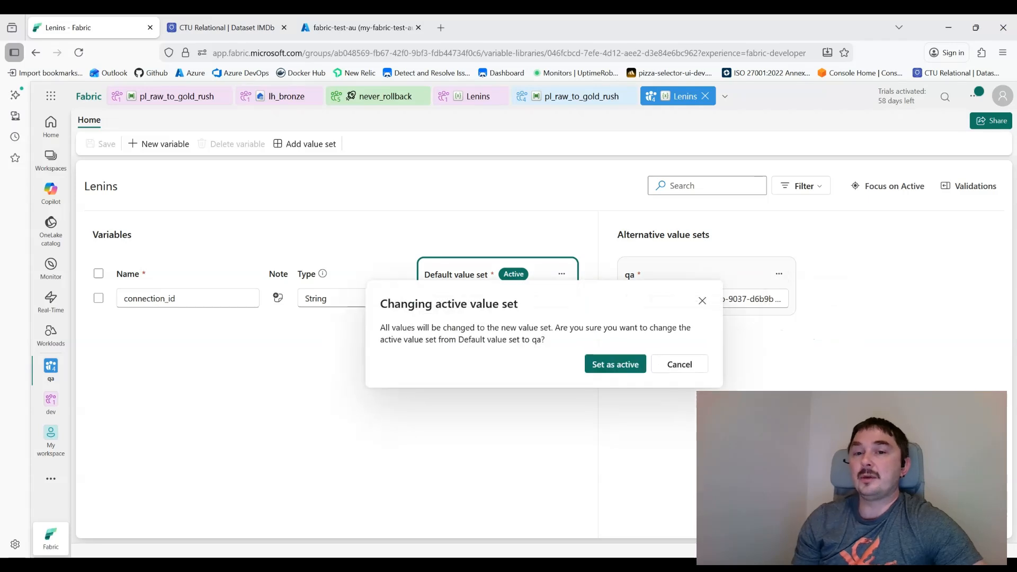
{"action": "left_click", "coordinate": [605, 364]}
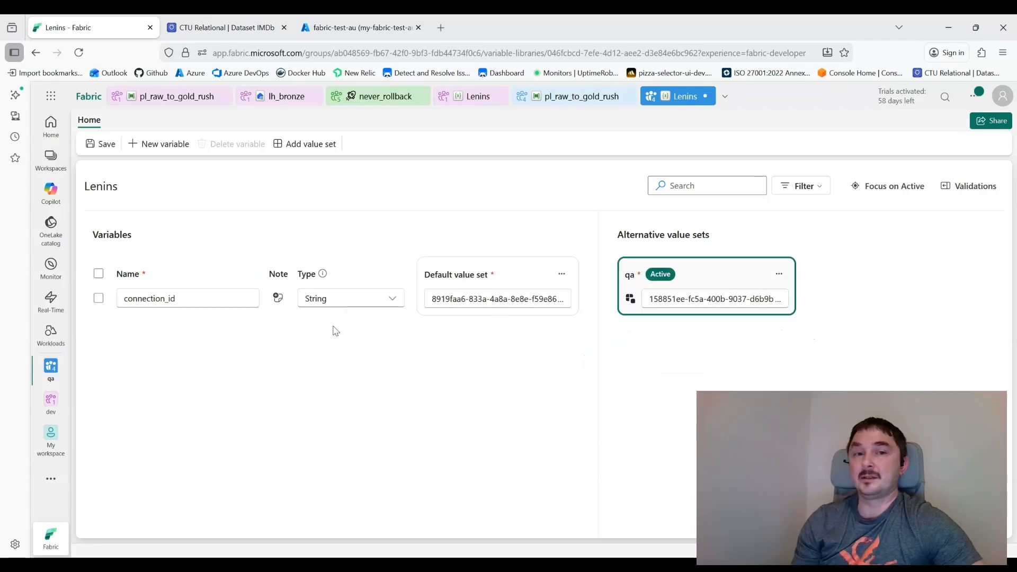
{"action": "left_click", "coordinate": [104, 144]}
{"action": "left_click", "coordinate": [619, 365]}
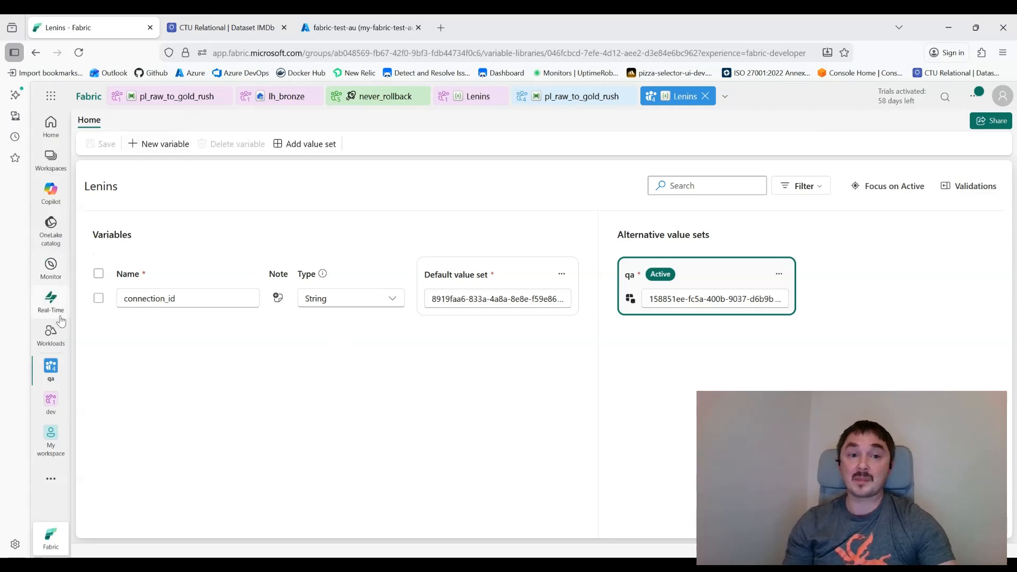
{"action": "left_click", "coordinate": [50, 369]}
{"action": "left_click", "coordinate": [138, 280]}
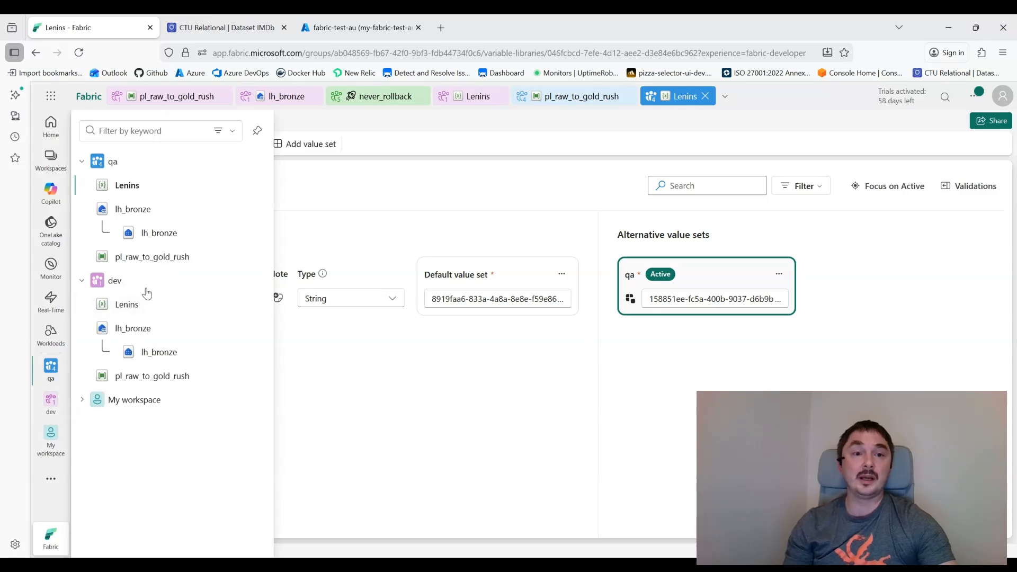
Step: In the dev Lenins library, add a new variable named test of type Boolean
{"action": "left_click", "coordinate": [131, 306]}
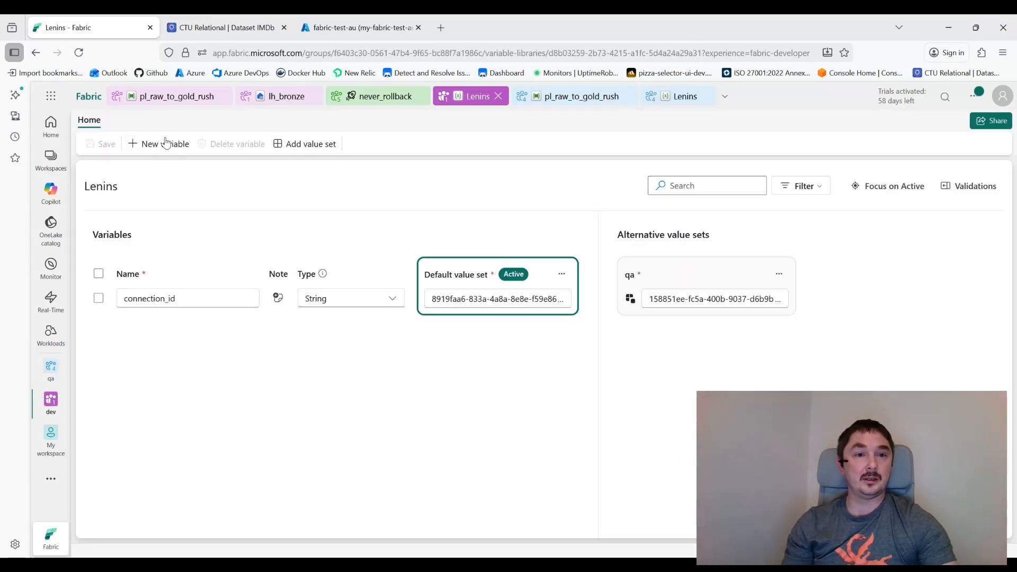
{"action": "left_click", "coordinate": [165, 142]}
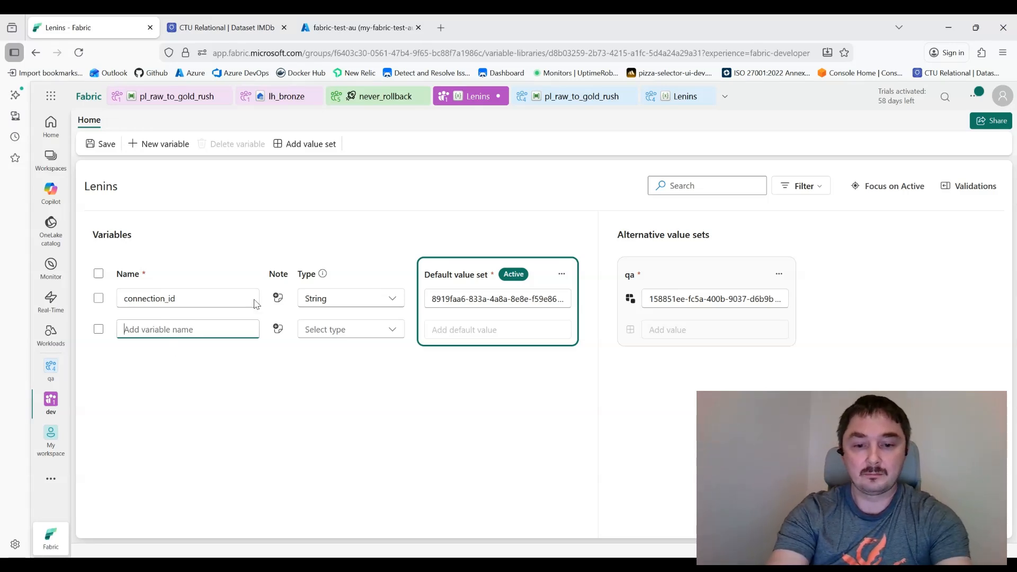
{"action": "type", "text": "tea"}
{"action": "key", "text": "BackSpace"}
{"action": "key", "text": "BackSpace"}
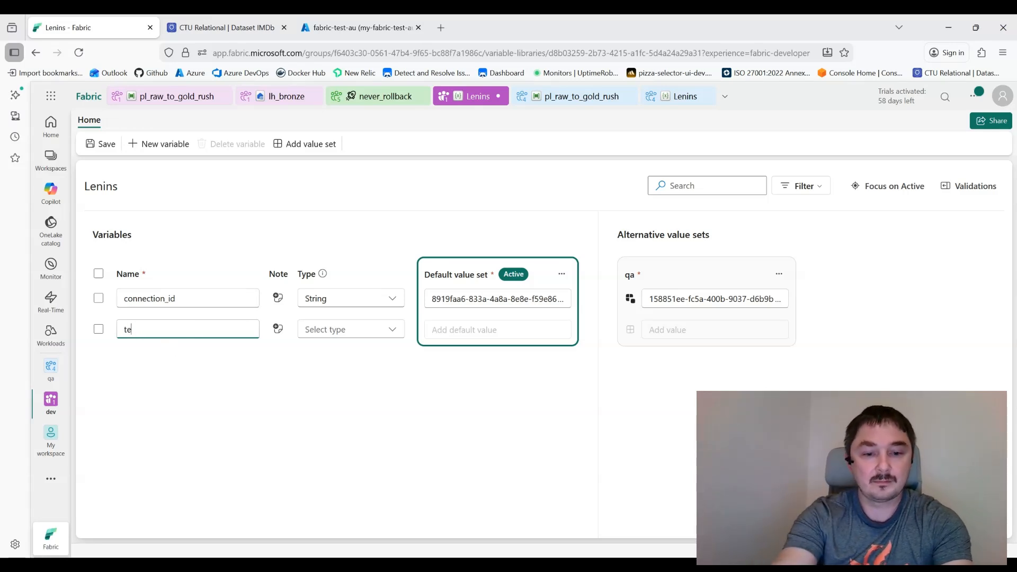
{"action": "left_click", "coordinate": [320, 328]}
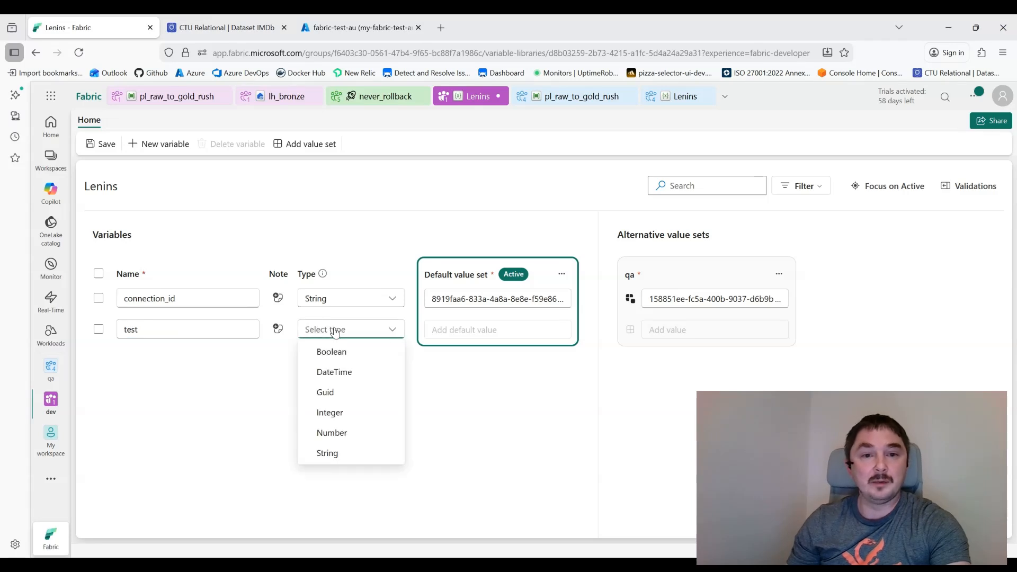
{"action": "left_click", "coordinate": [354, 358]}
Step: Set the test variable's value to true and save the library, accepting the impact warning
{"action": "left_click", "coordinate": [461, 330]}
{"action": "type", "text": "teu"}
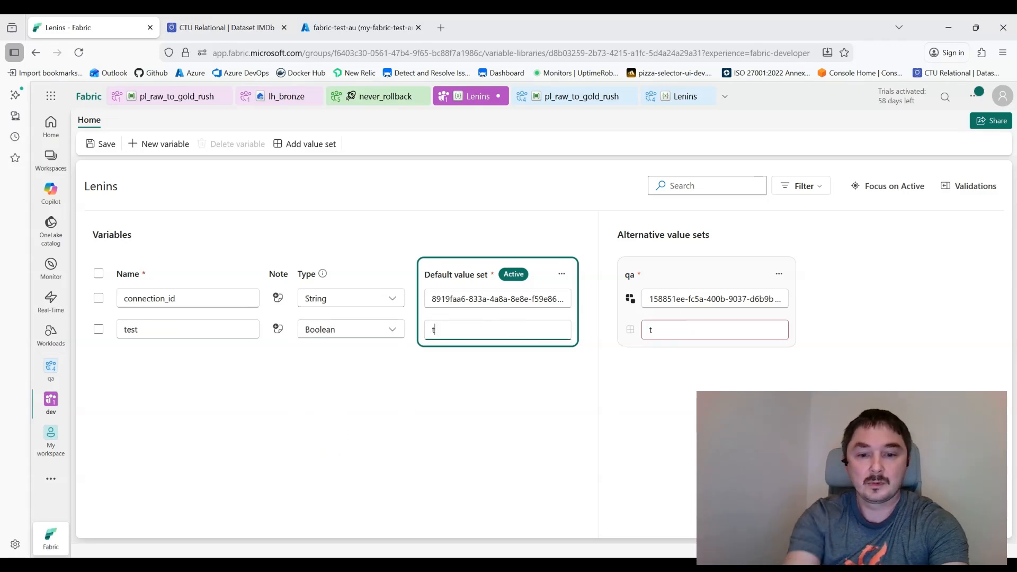
{"action": "key", "text": "BackSpace"}
{"action": "key", "text": "BackSpace"}
{"action": "type", "text": "true"}
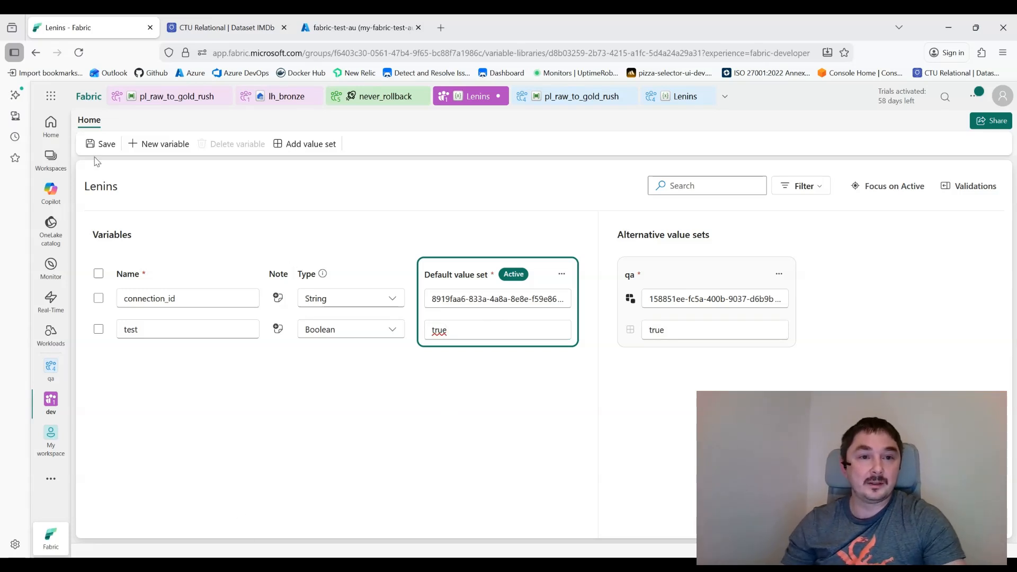
{"action": "left_click", "coordinate": [100, 144]}
{"action": "left_click", "coordinate": [618, 364]}
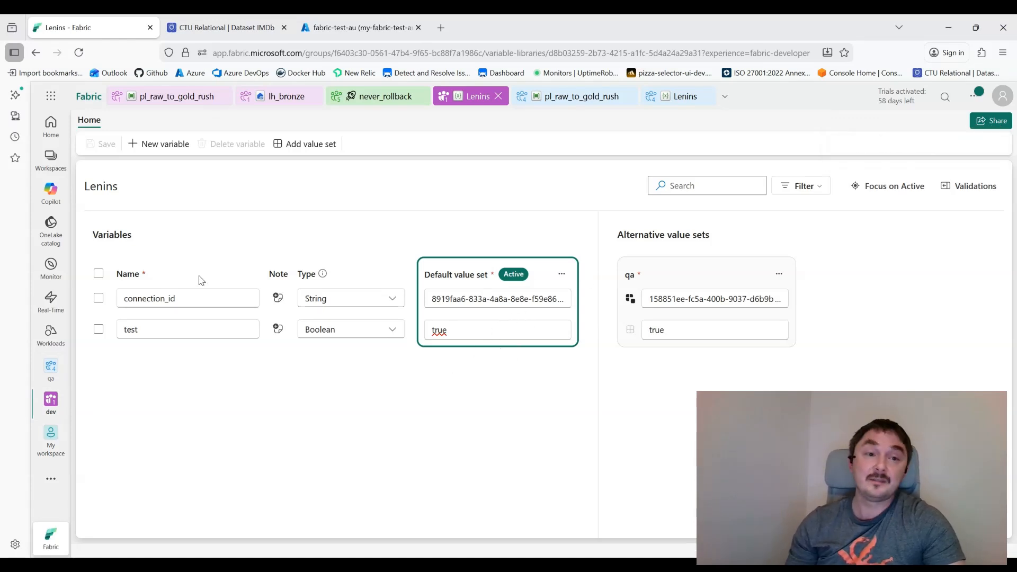
{"action": "left_click", "coordinate": [51, 480]}
{"action": "left_click", "coordinate": [206, 441]}
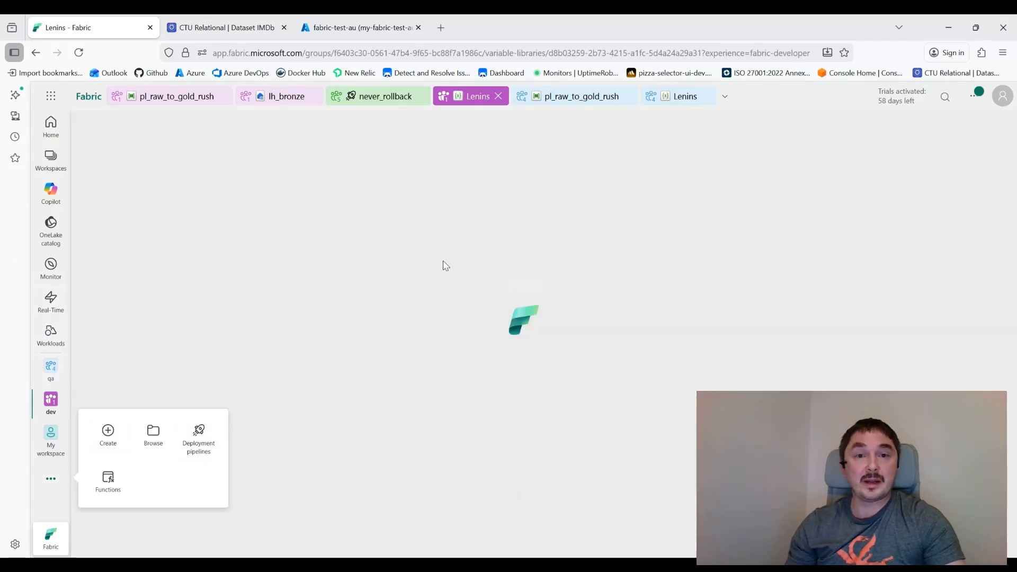
Step: In the never_rollback pipeline, deploy only the Lenins library from Development to Test
{"action": "left_click", "coordinate": [339, 250]}
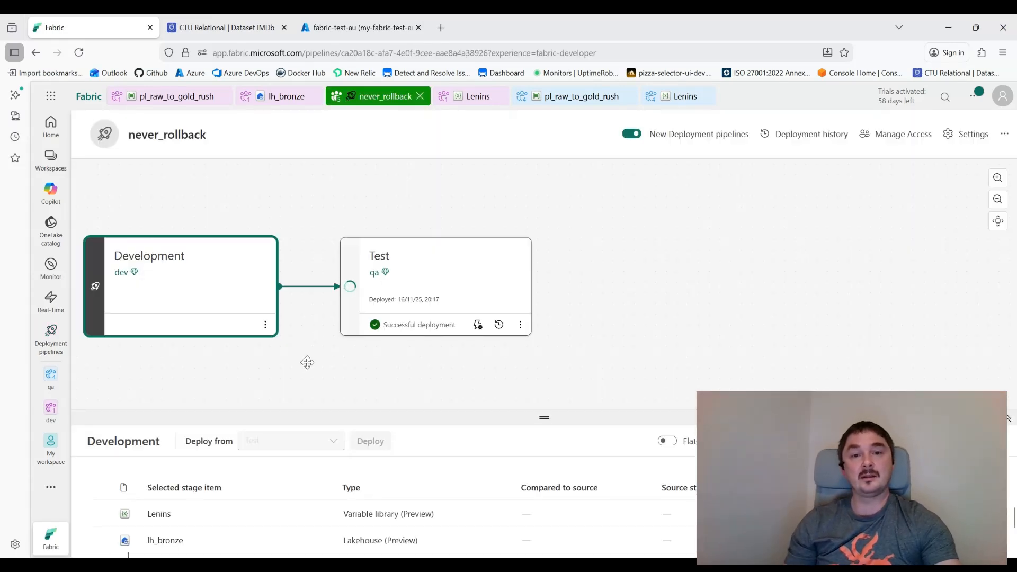
{"action": "left_click_drag", "start_coordinate": [308, 362], "coordinate": [411, 356]}
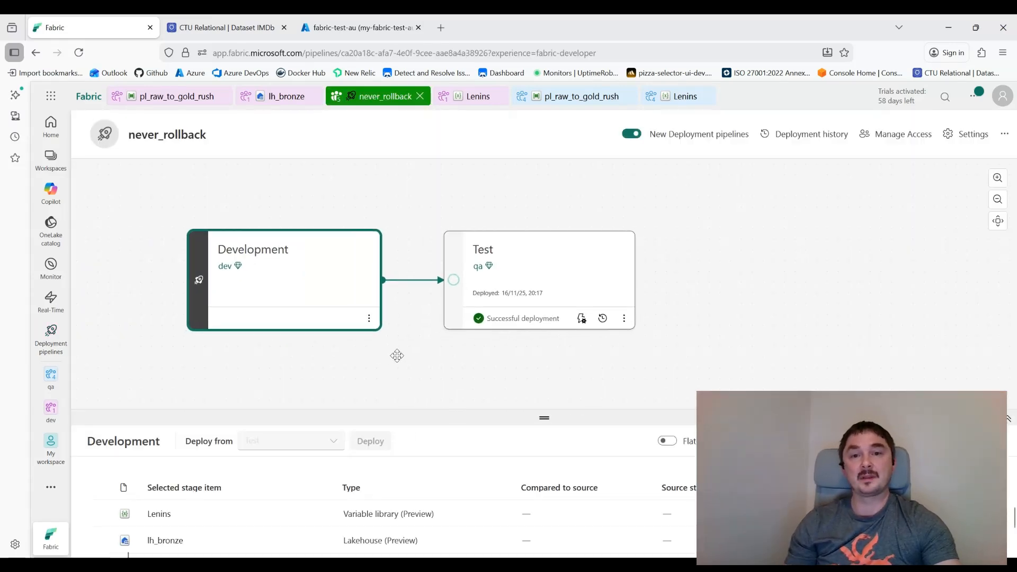
{"action": "mouse_move", "coordinate": [456, 284]}
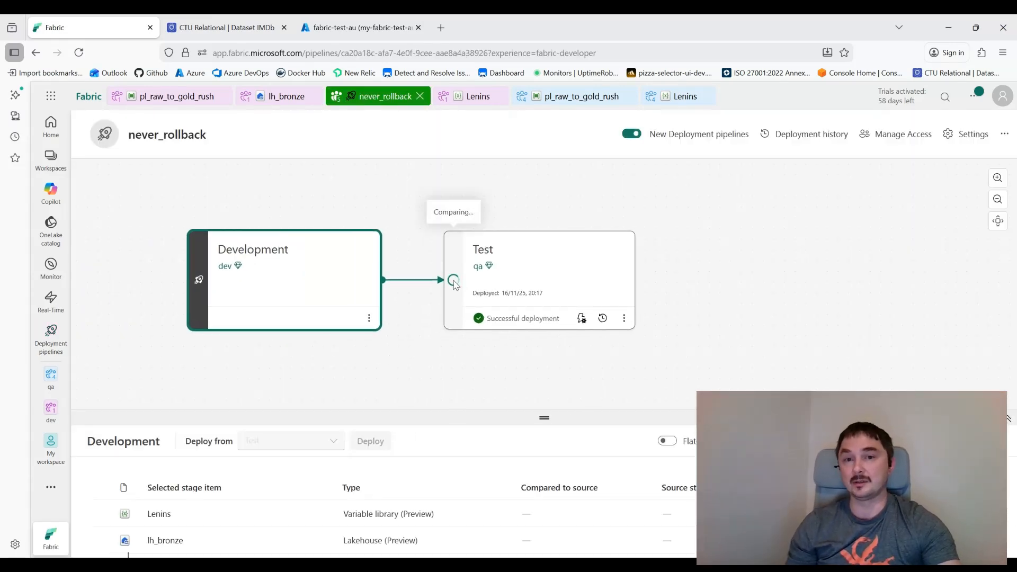
{"action": "scroll", "coordinate": [111, 533], "scroll_direction": "down", "scroll_amount": 2}
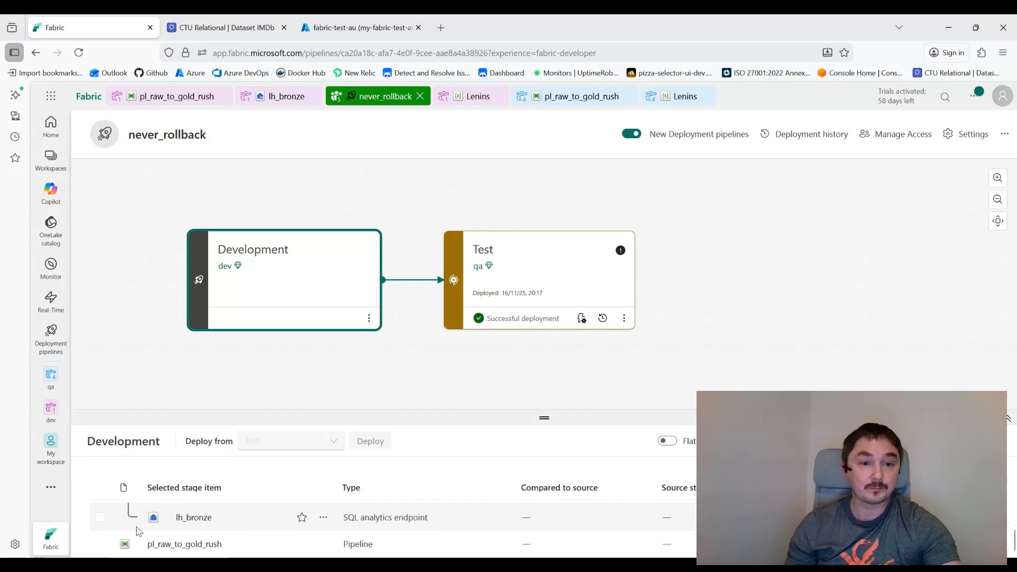
{"action": "scroll", "coordinate": [108, 546], "scroll_direction": "up", "scroll_amount": 2}
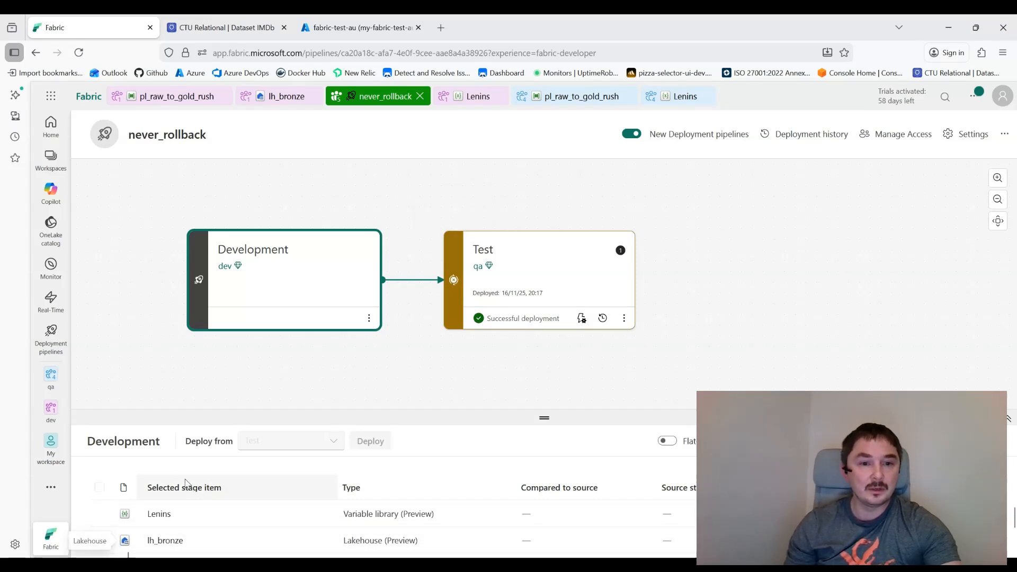
{"action": "left_click_drag", "start_coordinate": [402, 420], "coordinate": [403, 339]}
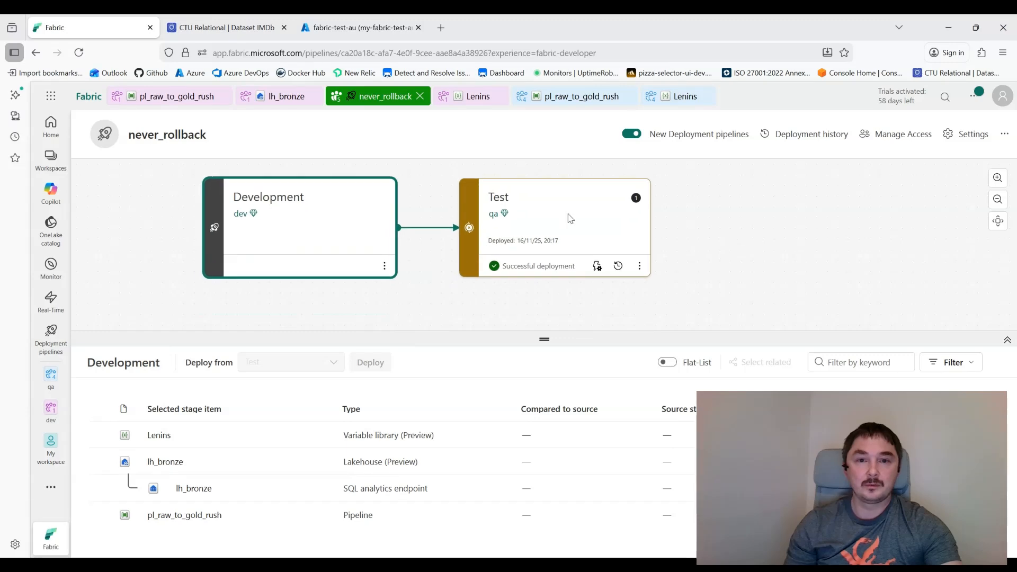
{"action": "left_click", "coordinate": [100, 435]}
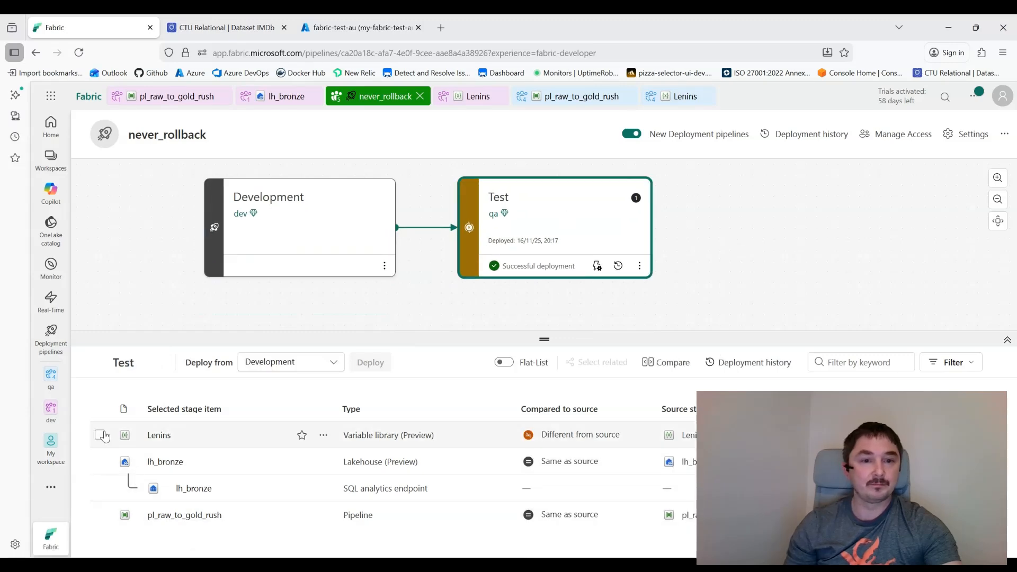
{"action": "left_click", "coordinate": [377, 362]}
{"action": "left_click", "coordinate": [485, 408]}
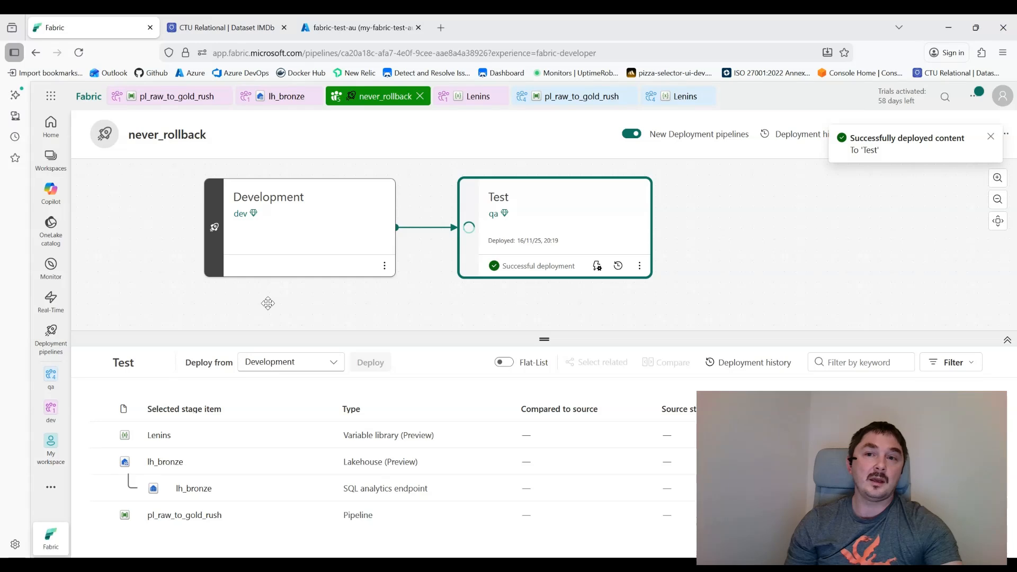
Step: Reopen the qa workspace's Lenins variable library and reload it to see the deployed changes
{"action": "left_click", "coordinate": [51, 377]}
{"action": "left_click", "coordinate": [125, 183]}
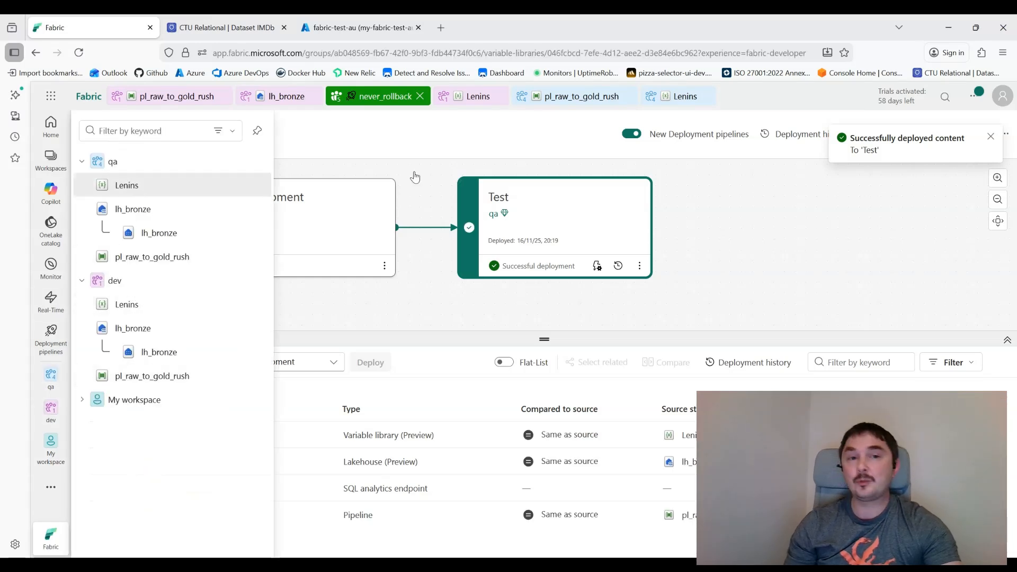
{"action": "left_click", "coordinate": [79, 53]}
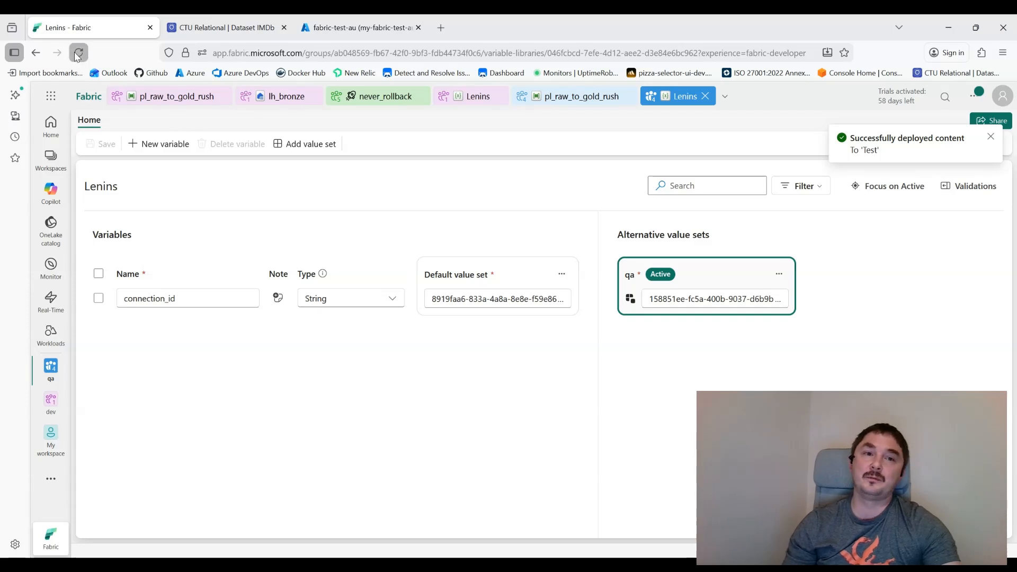